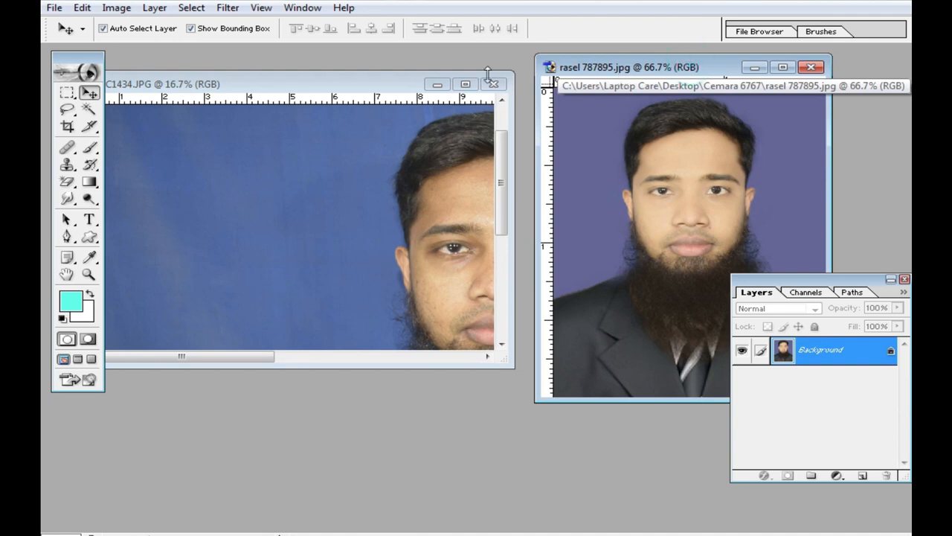
Look over the beard in the raw portrait, close the finished sample photo, and maximize the raw portrait's window.
left_click_drag(397, 219, 232, 178)
left_click_drag(325, 238, 321, 153)
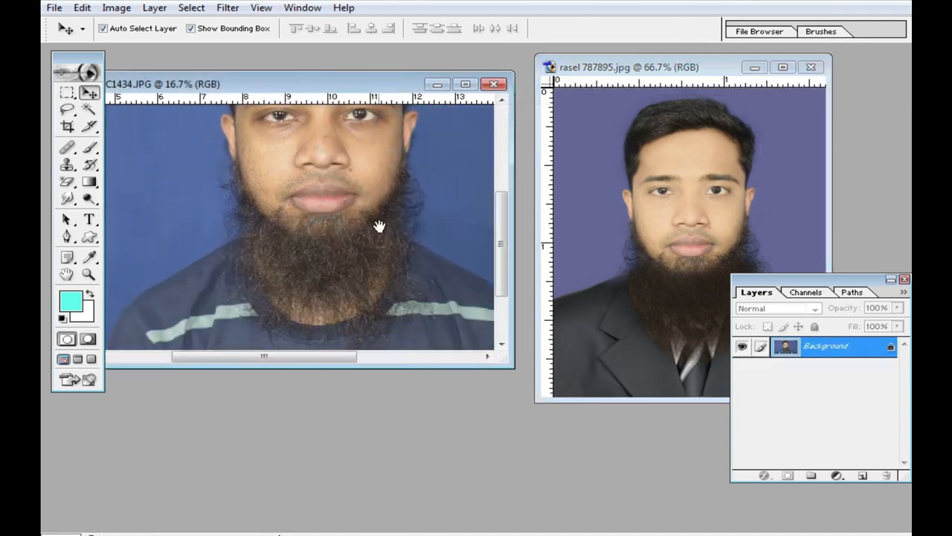
scroll(341, 238, "up", 2)
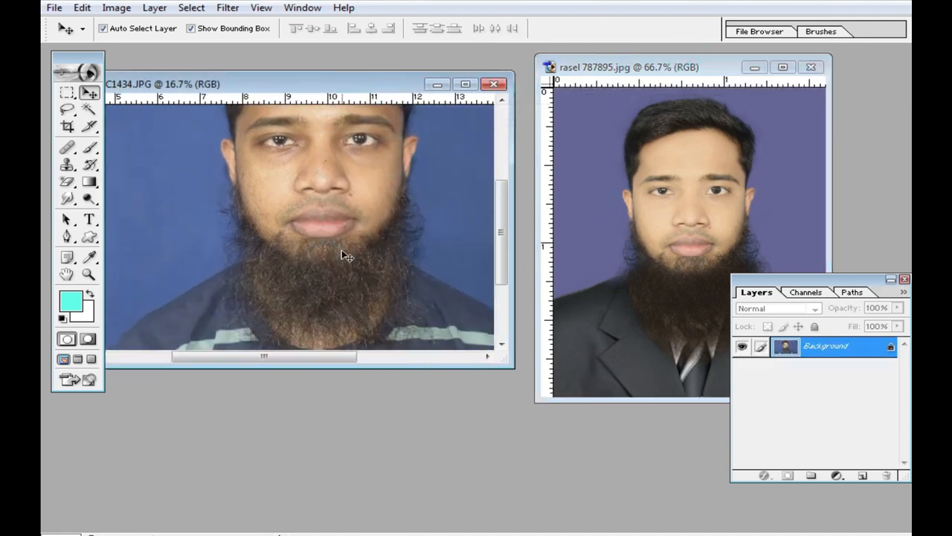
scroll(313, 278, "down", 5)
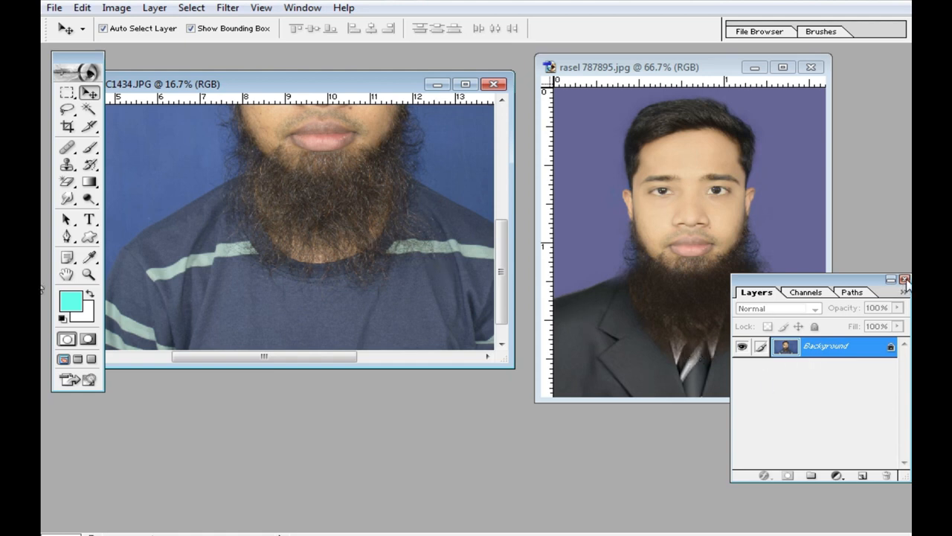
left_click(812, 67)
double_click(343, 81)
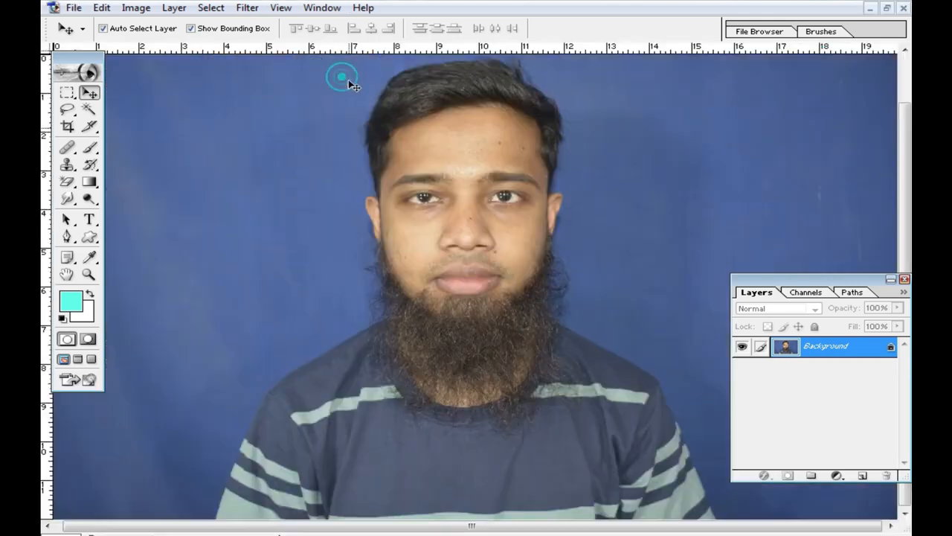
Reposition the Layers palette clear of the beard and duplicate the Background layer.
left_click(494, 305, "ctrl")
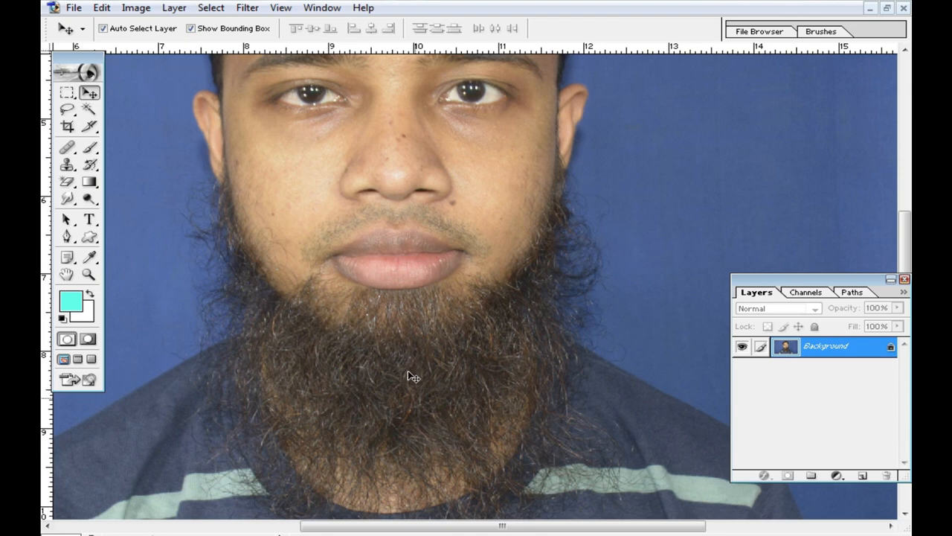
left_click_drag(407, 368, 472, 363)
left_click(479, 344, "alt")
left_click_drag(819, 281, 826, 79)
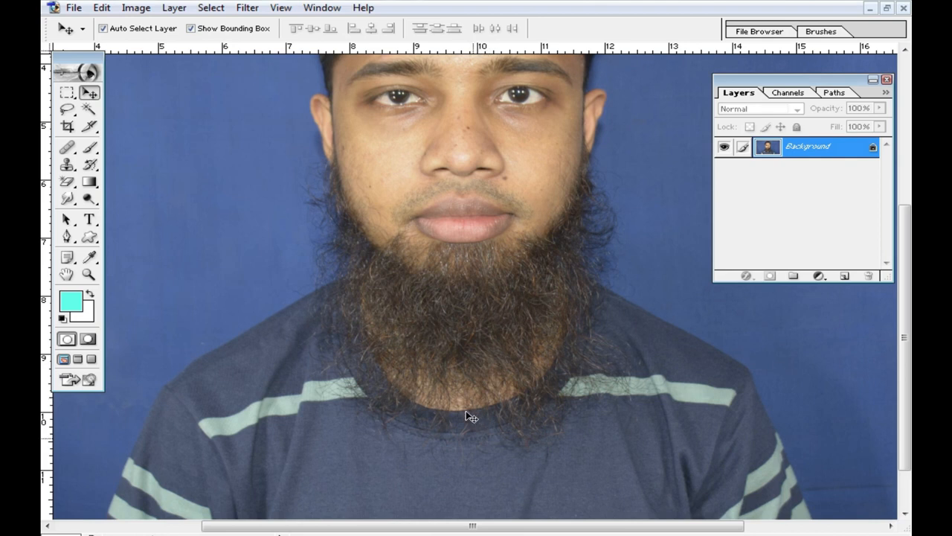
left_click(485, 329, "ctrl")
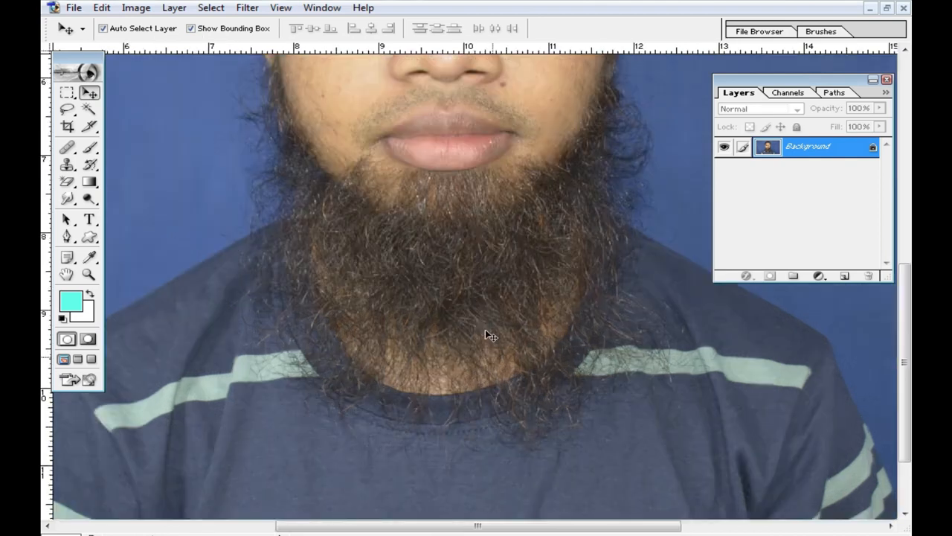
scroll(462, 347, "up", 1)
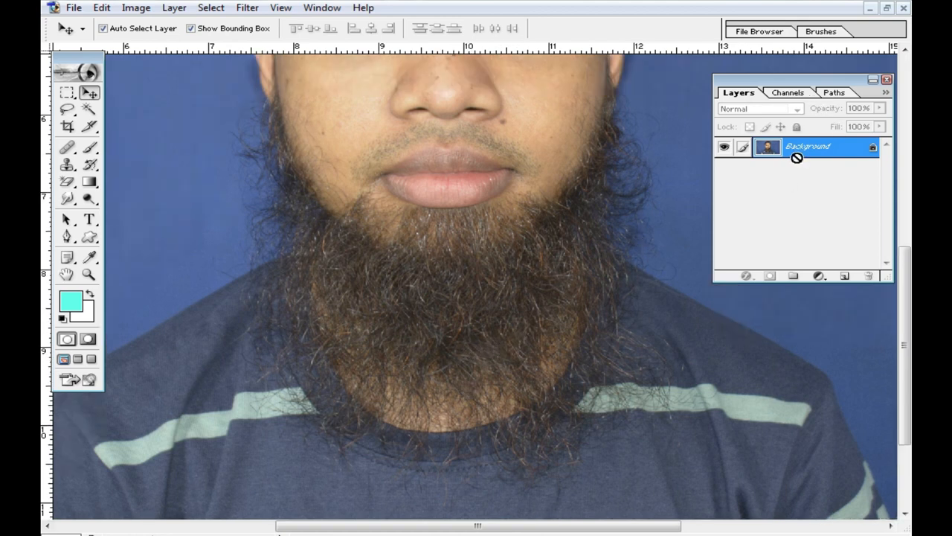
key("ctrl+j")
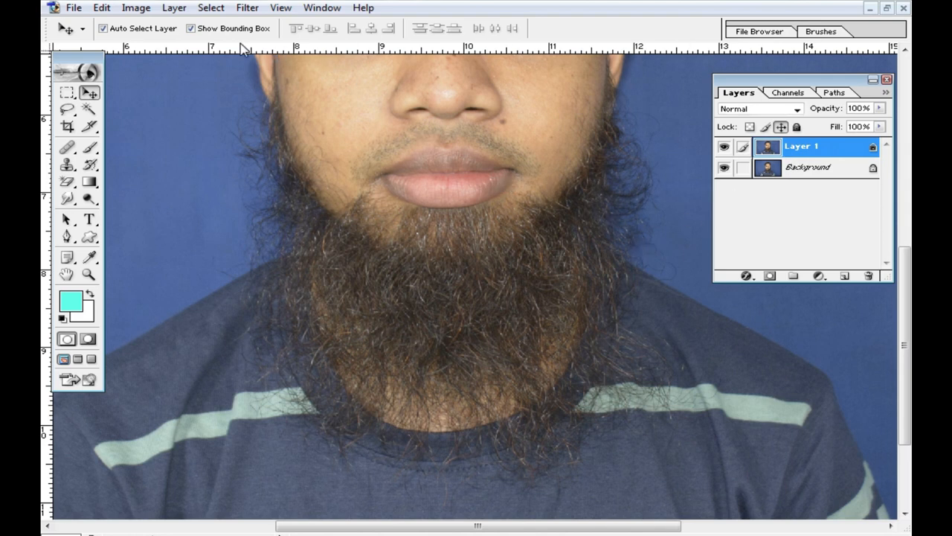
Select the beard with Color Range at Fuzziness 101, sampling the dark brown hair on its lower part.
left_click(211, 9)
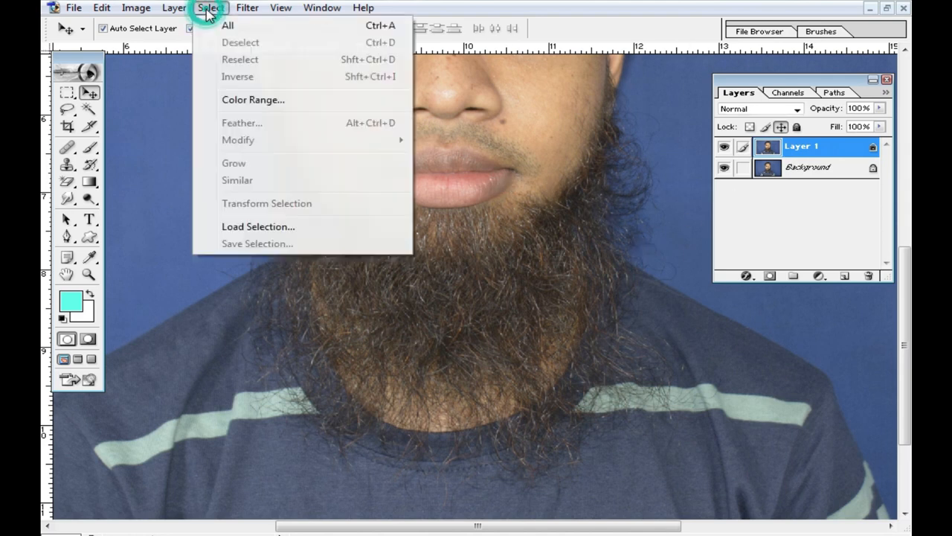
left_click(253, 100)
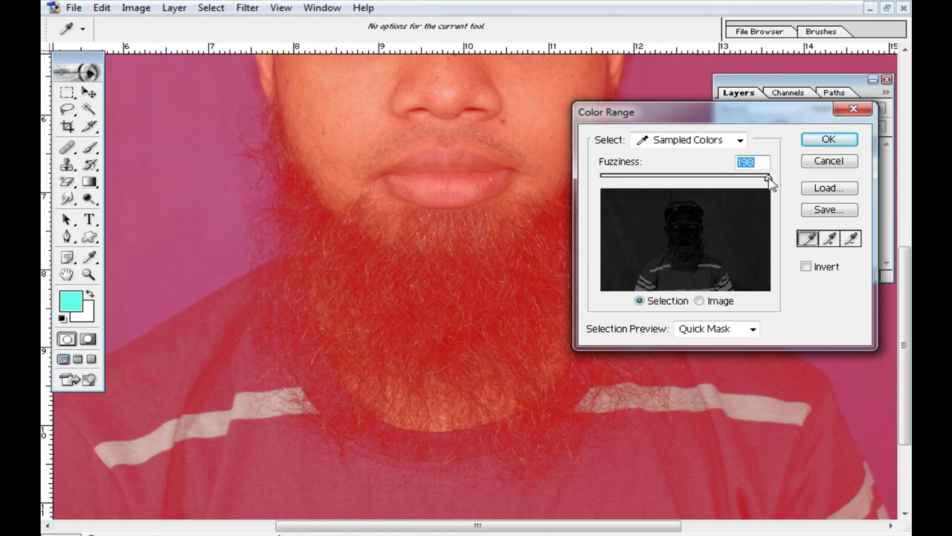
left_click_drag(767, 178, 686, 180)
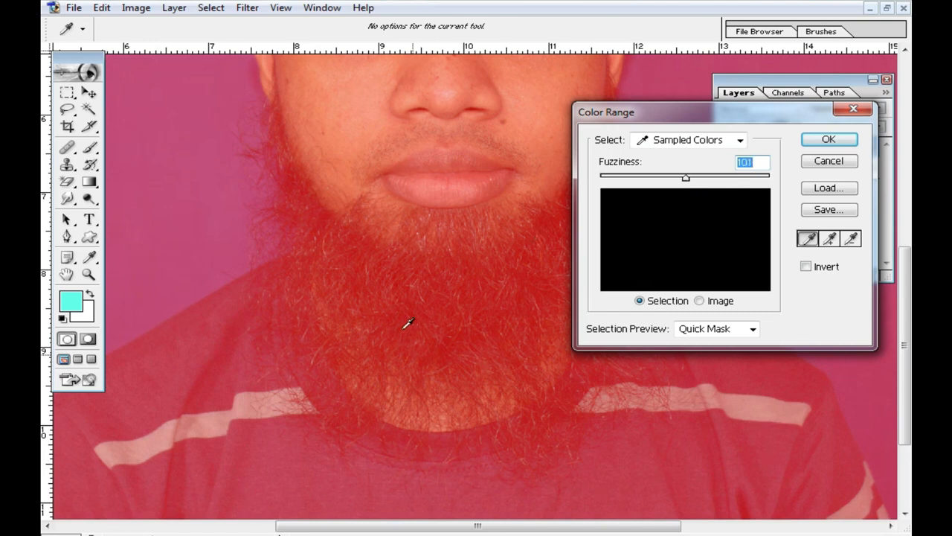
left_click(363, 356)
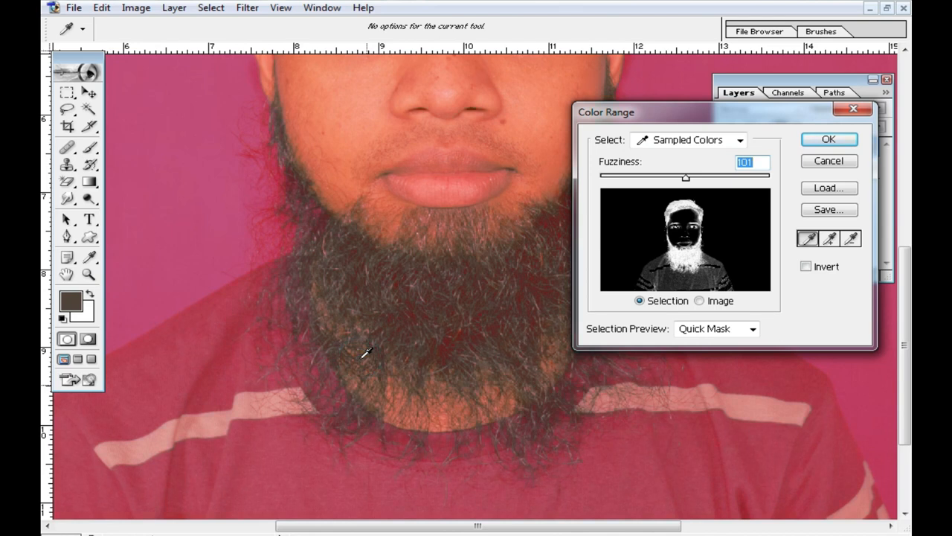
left_click(375, 337)
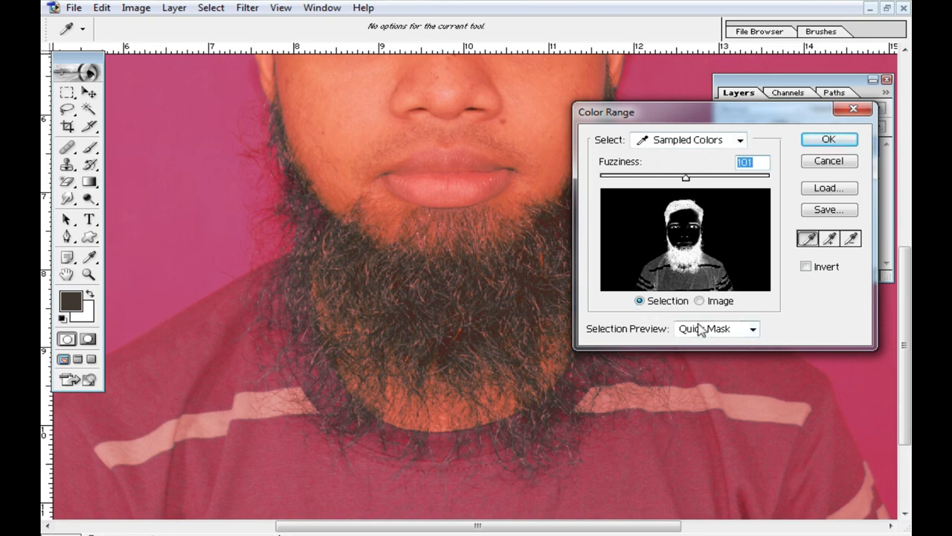
left_click(828, 139)
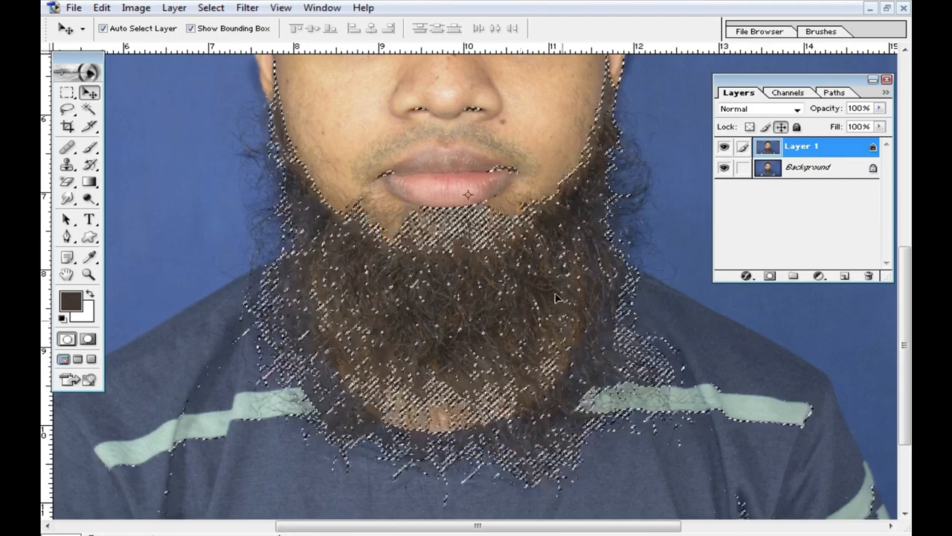
Copy the selected beard hair to a new layer and hide that layer.
key("ctrl+j")
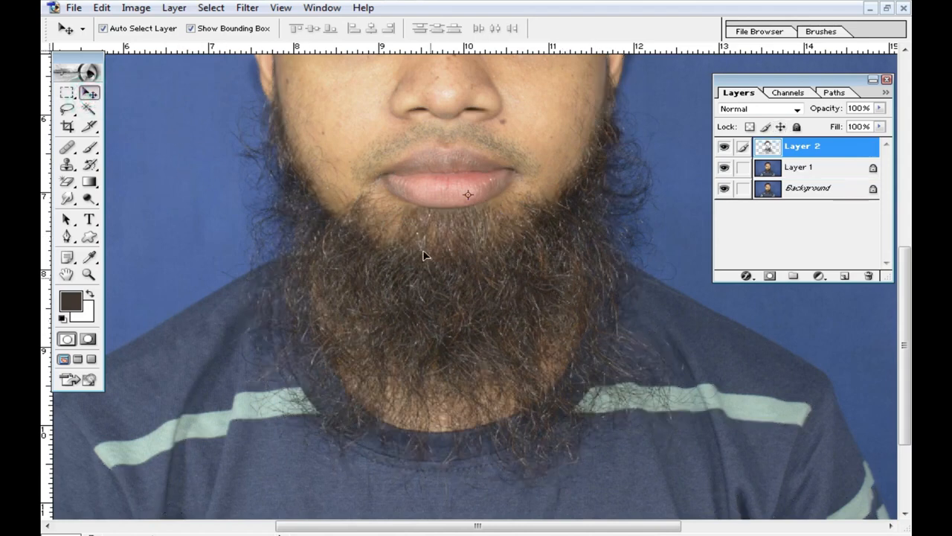
left_click_drag(449, 257, 548, 325)
left_click(724, 148)
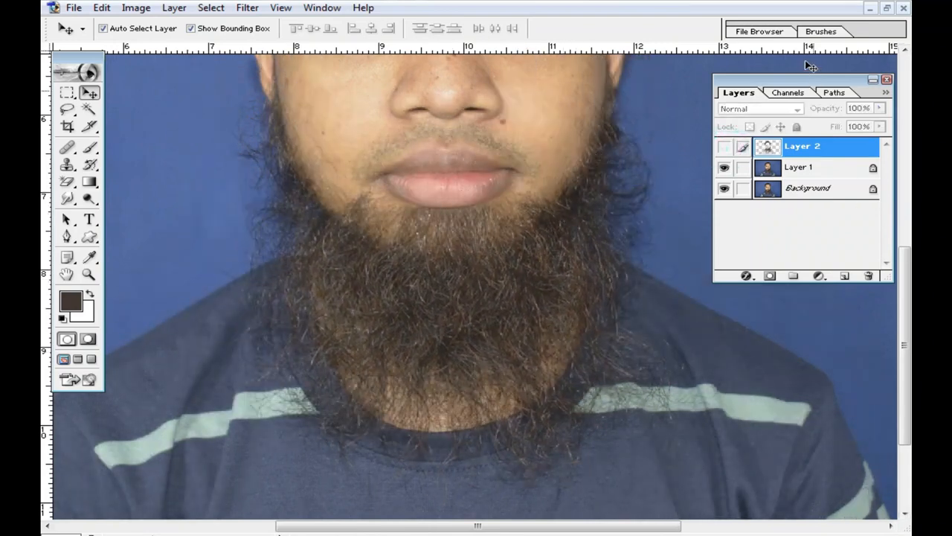
Restore and resize the portrait's window, and open the suit template 1.psd from the kord ddd folder on drive E.
left_click(886, 8)
left_click_drag(504, 358, 664, 523)
double_click(771, 368)
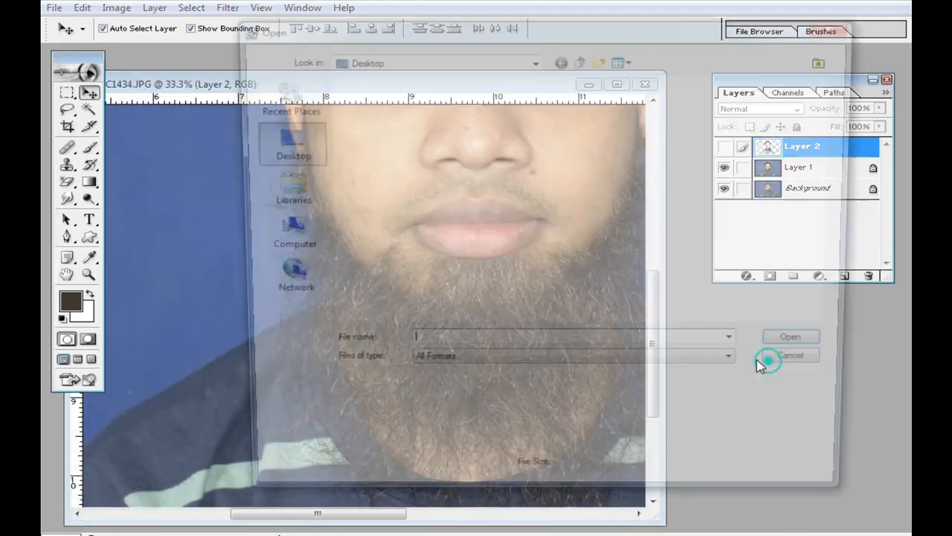
left_click(285, 235)
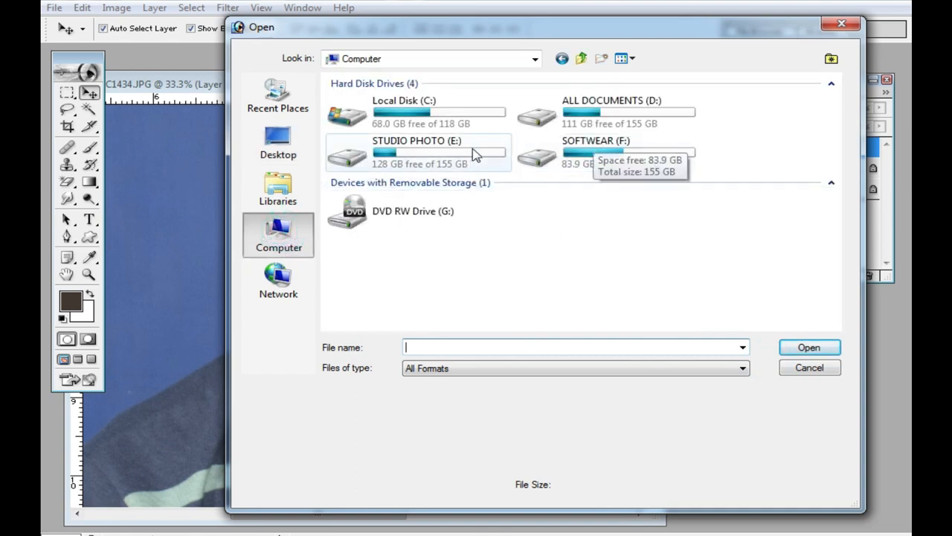
double_click(393, 155)
left_click(374, 157)
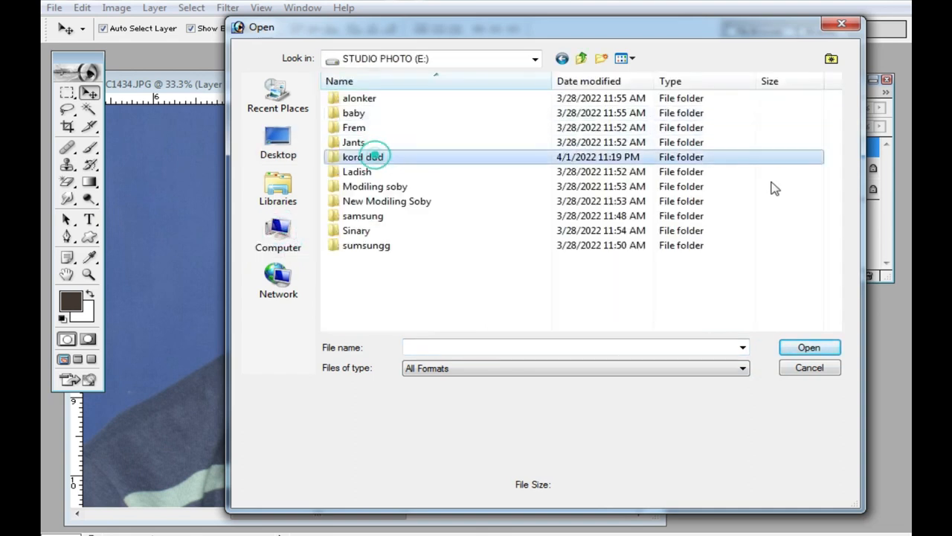
double_click(364, 159)
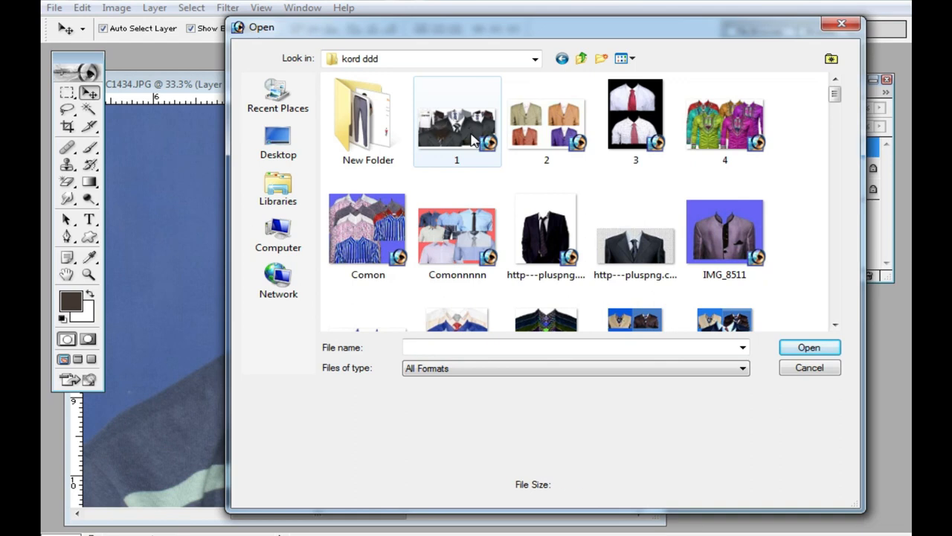
left_click(473, 142)
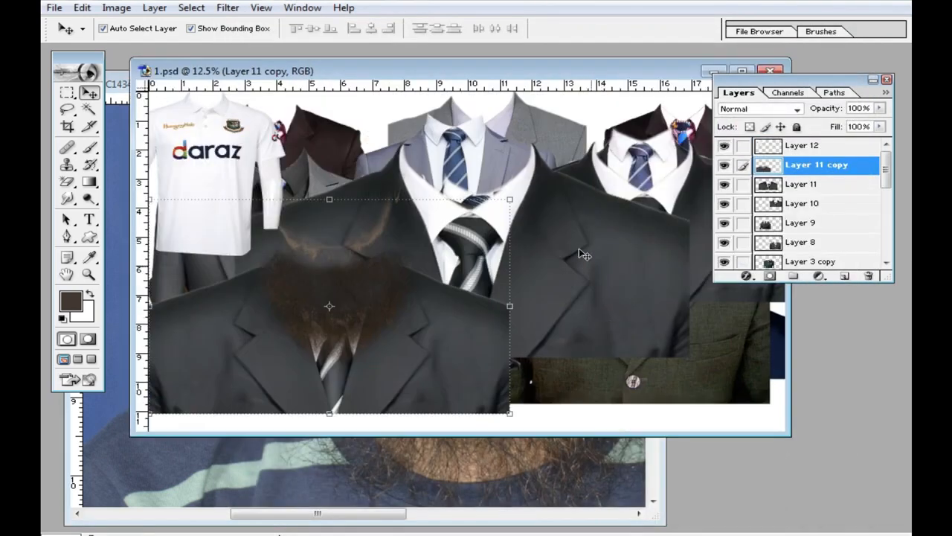
Copy the black suit with the striped tie from 1.psd into the portrait and maximize the portrait's window.
left_click(612, 259)
left_click_drag(608, 72, 300, 114)
left_click_drag(270, 294, 520, 177)
double_click(433, 82)
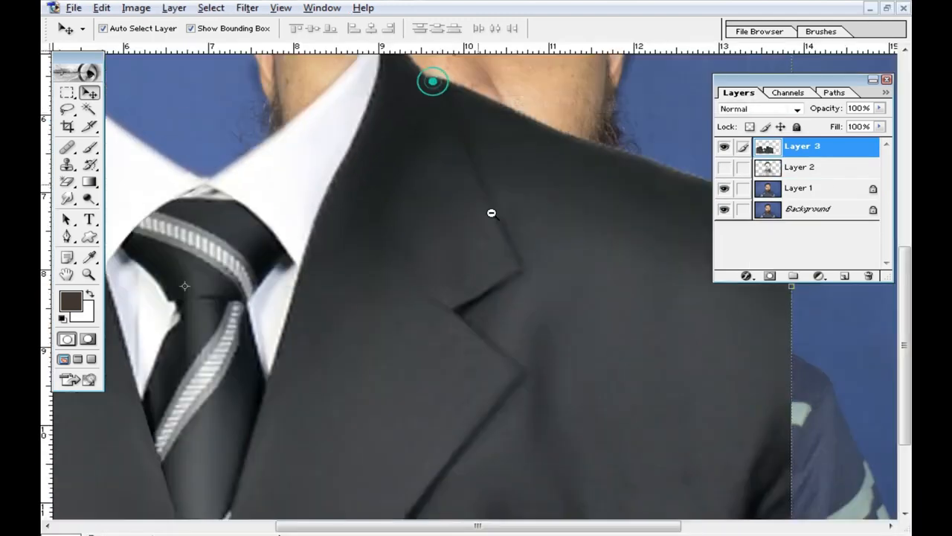
Scale the suit layer to 81.5% and position it over the man's shoulders below the chin.
left_click(495, 240, "alt")
left_click(494, 242, "alt")
left_click(496, 244, "alt")
left_click_drag(456, 371, 549, 418)
left_click_drag(700, 290, 675, 340)
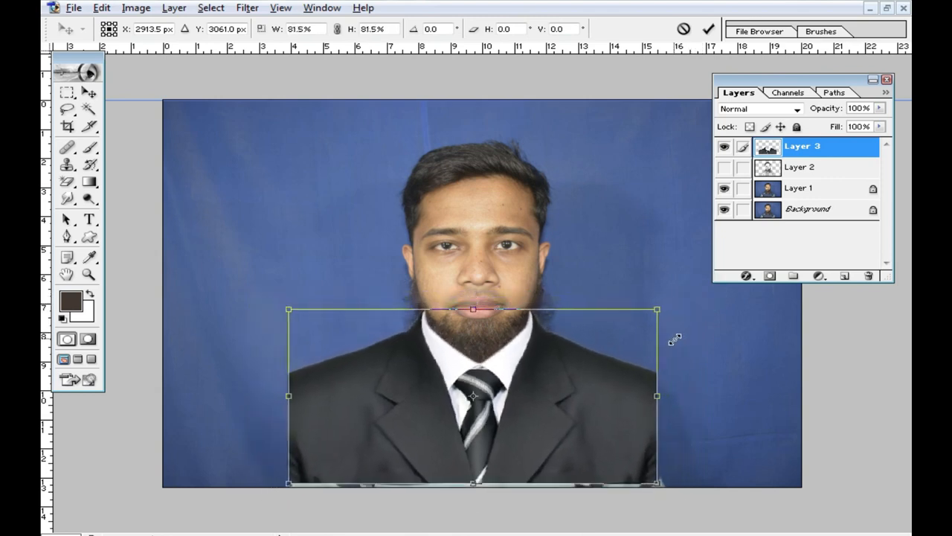
double_click(586, 392)
mouse_move(543, 378)
left_mouse_down()
mouse_move(543, 474)
mouse_move(546, 386)
left_mouse_up()
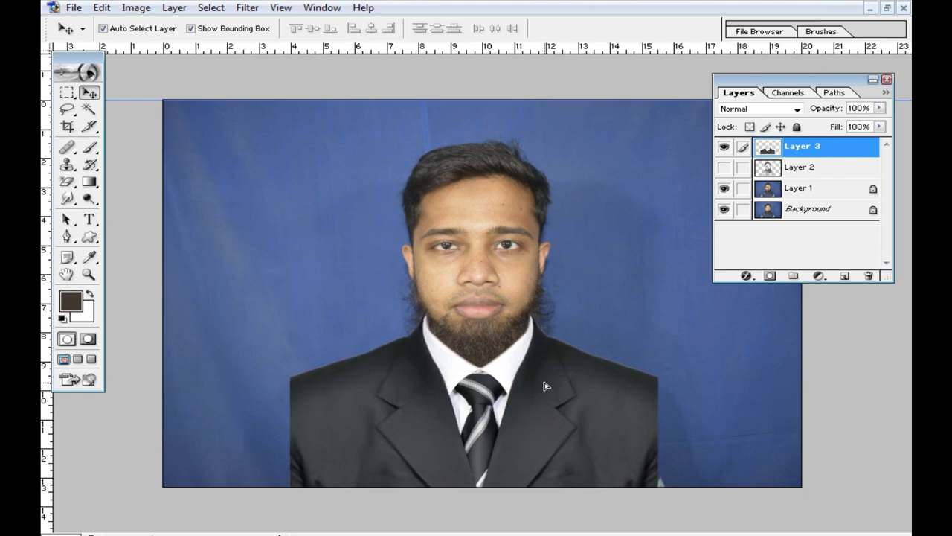
Scale the suit layer to 96% and nudge it slightly up and left to fit the neck.
left_click(544, 362, "ctrl")
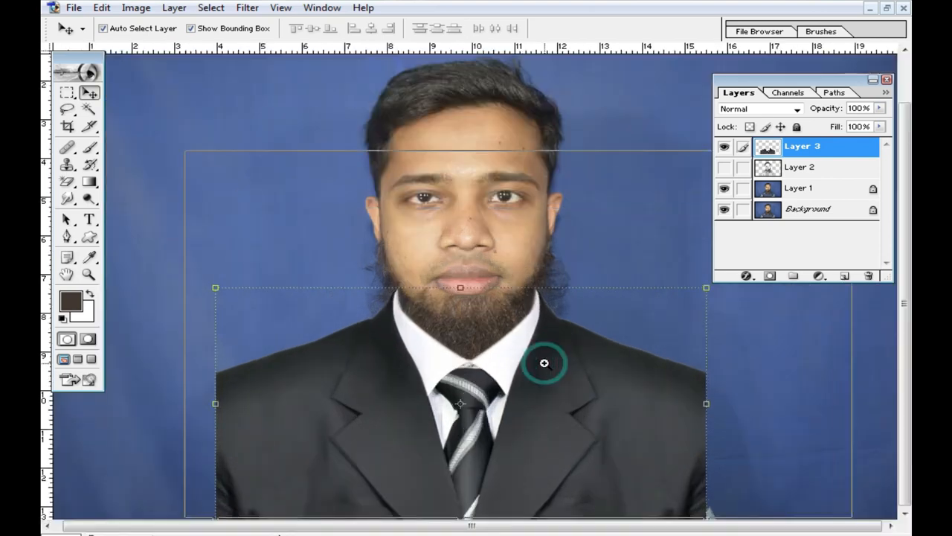
left_click(543, 361, "ctrl")
left_click(476, 314, "ctrl+alt")
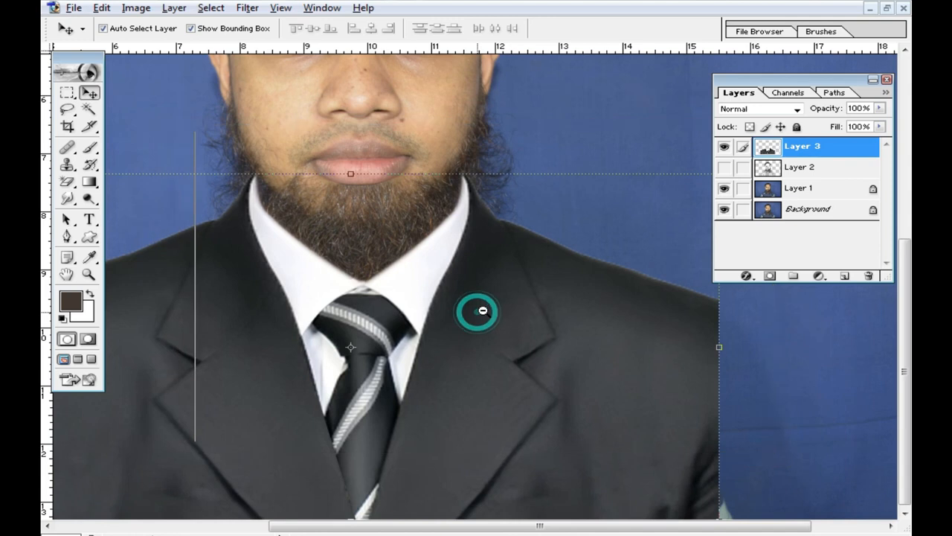
left_click_drag(214, 287, 222, 291)
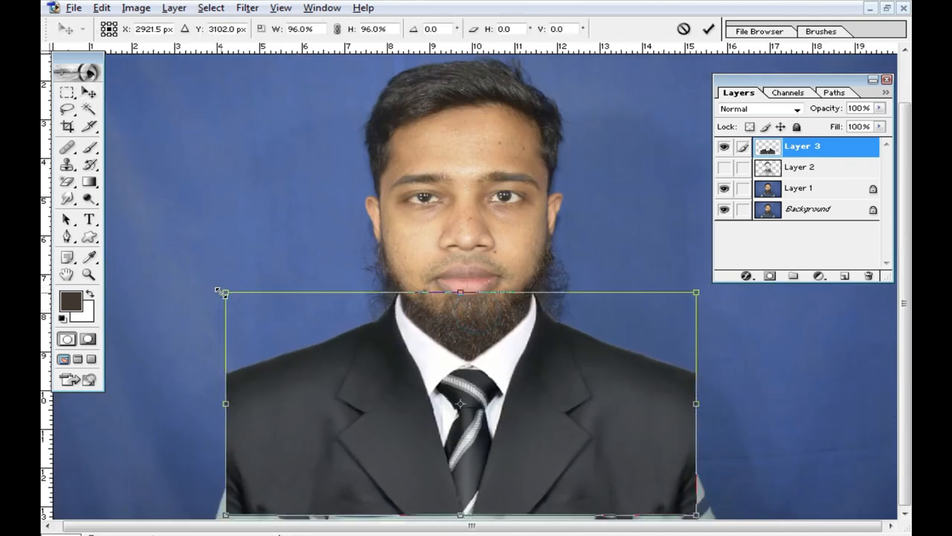
left_click_drag(596, 403, 593, 399)
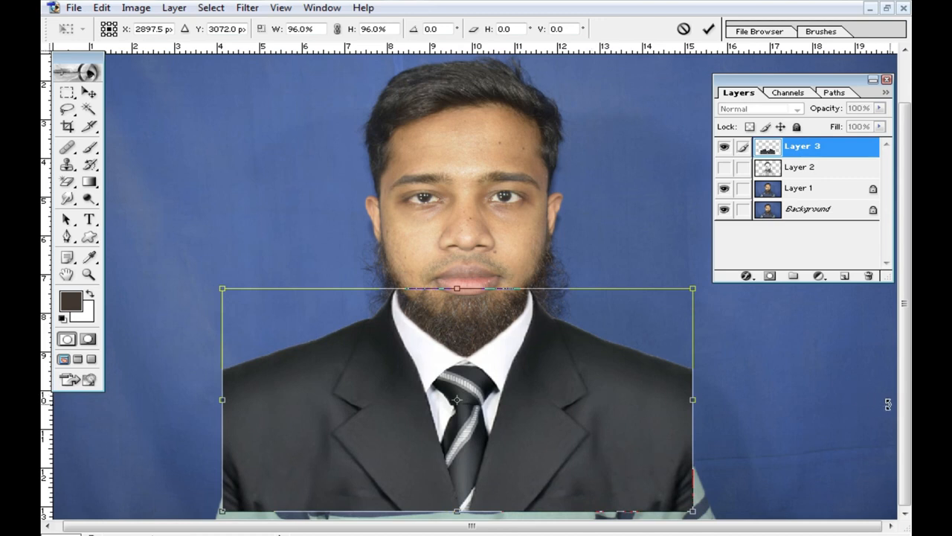
key("Return")
left_click(774, 380)
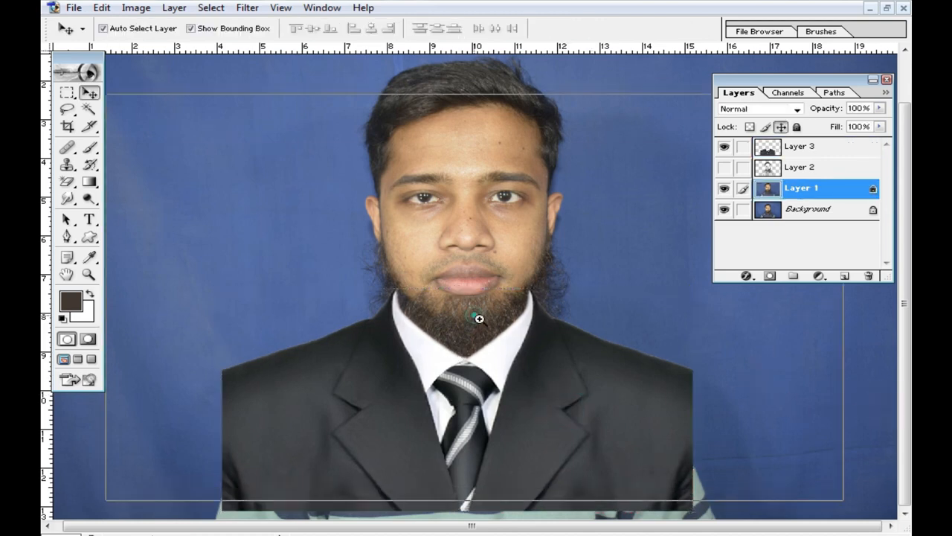
Show the hidden beard layer, Layer 2, and move it above the suit layer, Layer 3.
left_click(476, 315, "ctrl")
left_click(477, 308, "ctrl")
left_click_drag(558, 287, 570, 340)
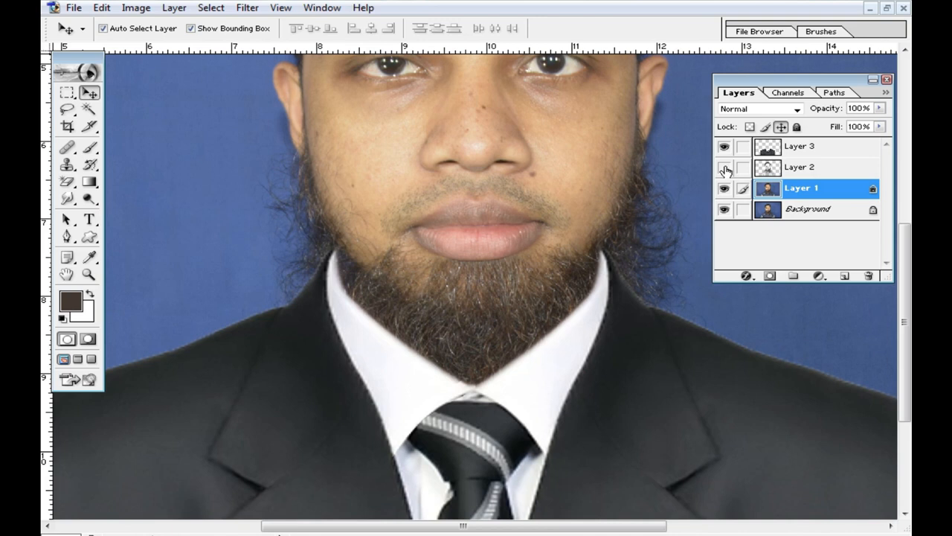
left_click(821, 168)
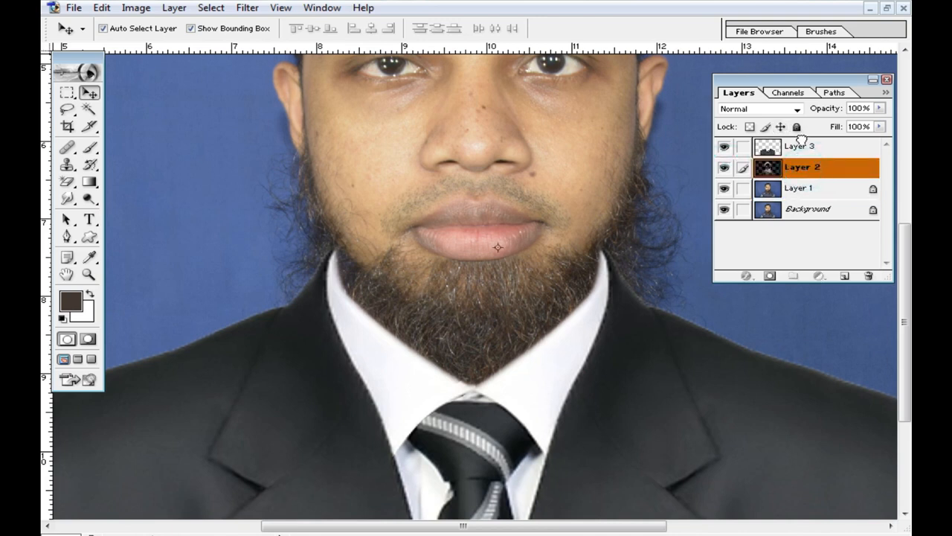
left_click_drag(801, 141, 801, 143)
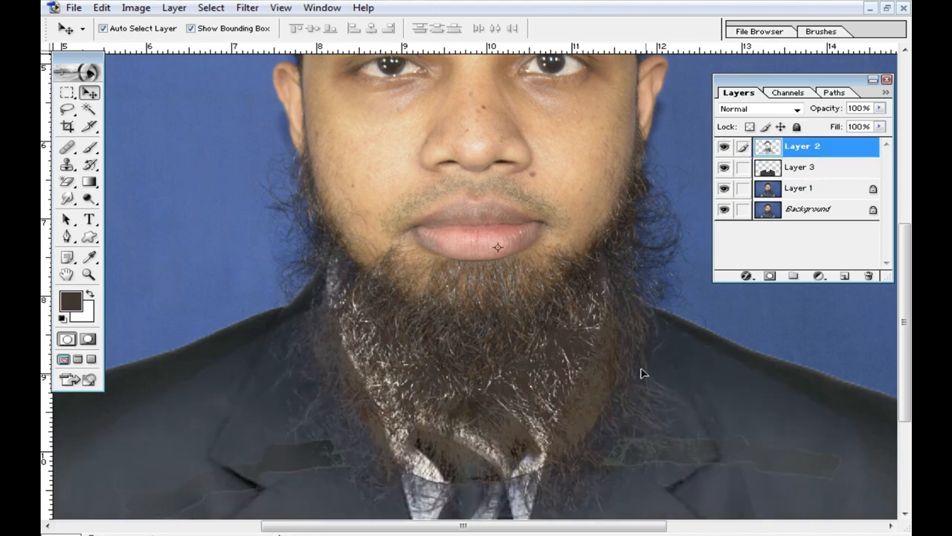
Examine how the beard layer overlaps the suit's collar, tie and lapels.
left_click(538, 379, "alt")
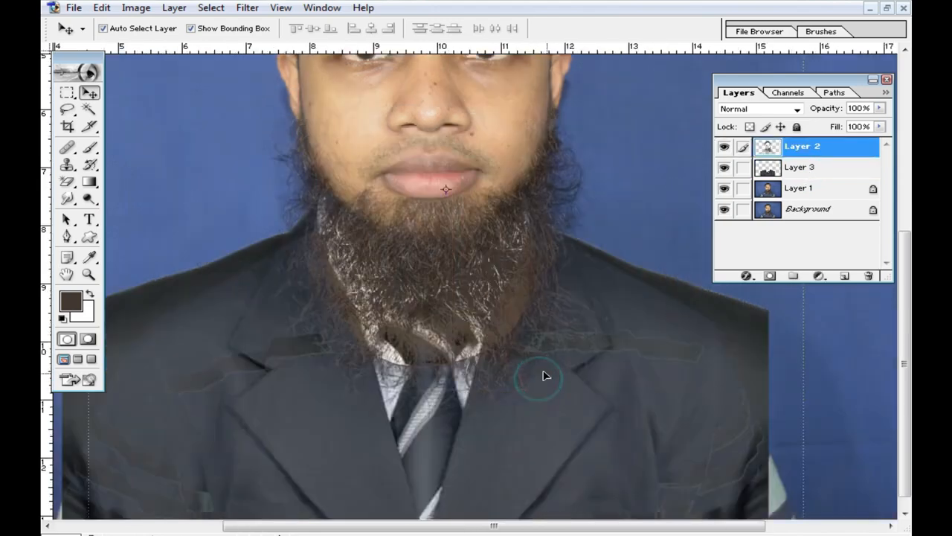
left_click(430, 255)
left_click(535, 337)
left_click_drag(521, 417, 495, 265)
left_click_drag(485, 189, 497, 205)
left_click(481, 256, "alt")
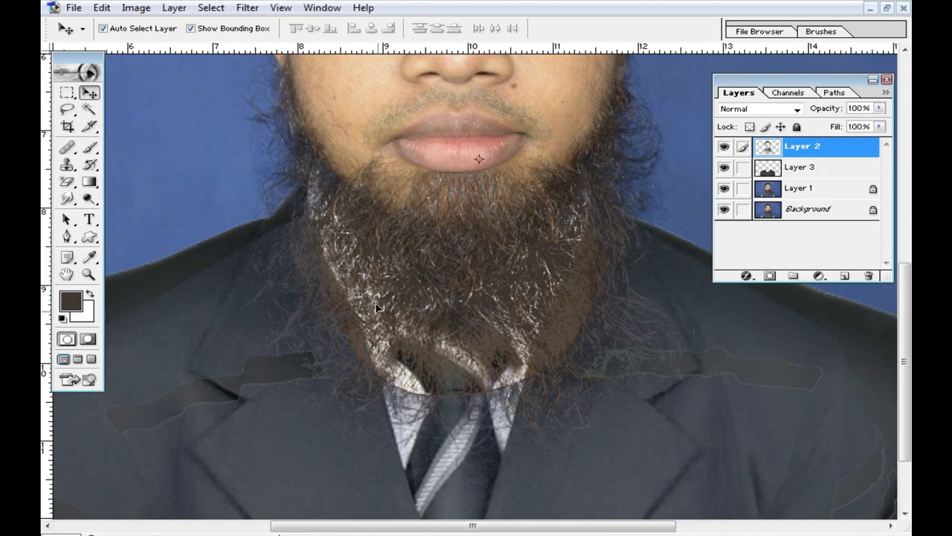
Examine the beard's hair edges and inner texture against the suit's shoulders and collar at several zoom levels.
left_click_drag(435, 241, 248, 215)
left_click_drag(360, 208, 460, 303)
left_click(459, 302, "alt")
left_click(460, 303, "alt")
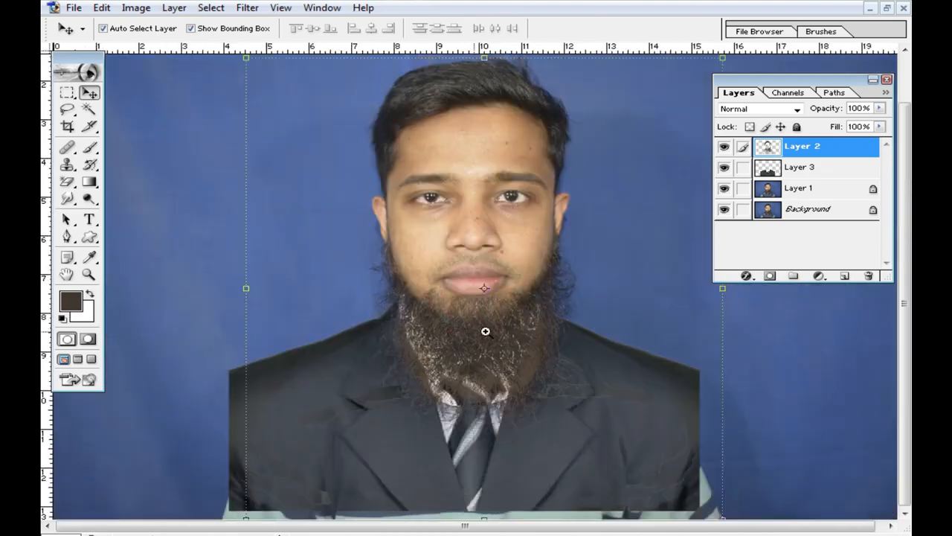
left_click(464, 321, "ctrl")
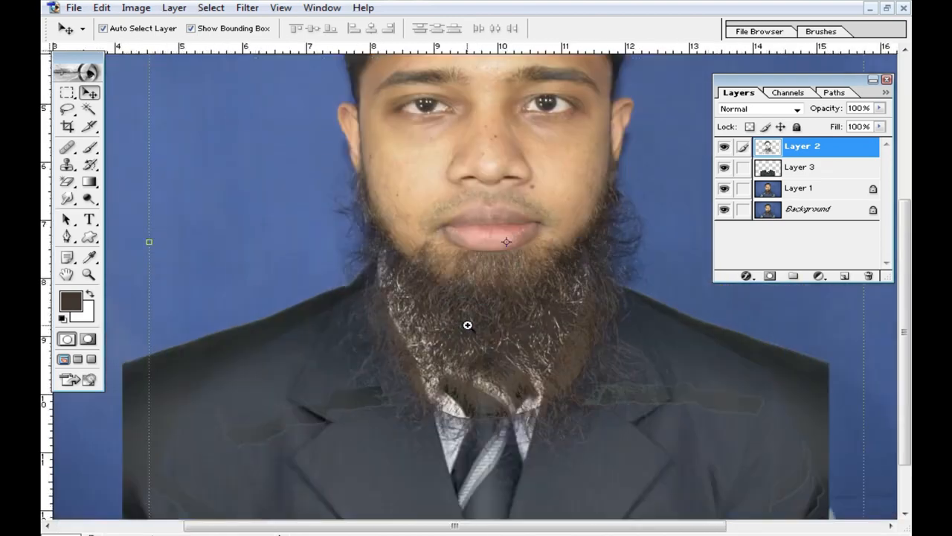
left_click(501, 312, "ctrl")
left_click(355, 243, "ctrl")
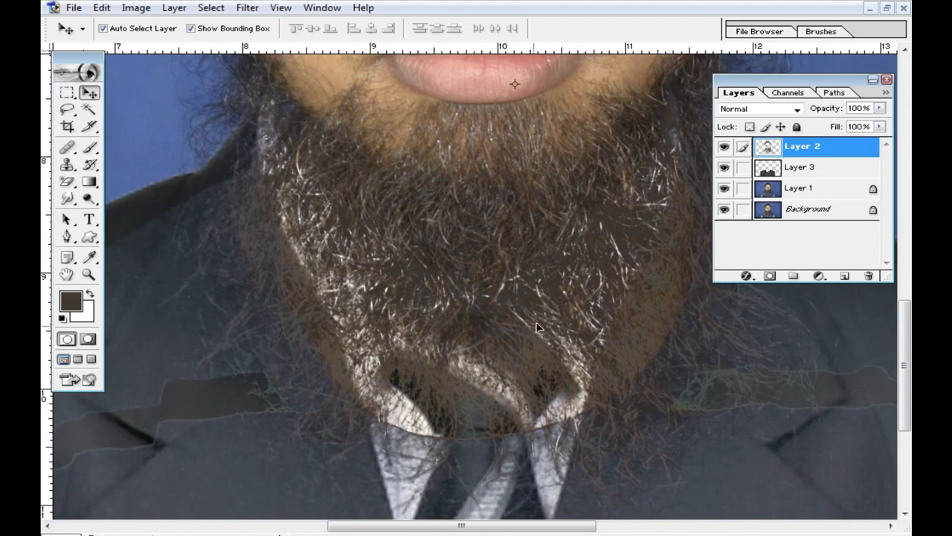
left_click_drag(512, 228, 495, 297)
Hide Layer 2, select the suit layer, Layer 3, and set up the Eraser with a soft 102 px brush.
left_click(725, 147)
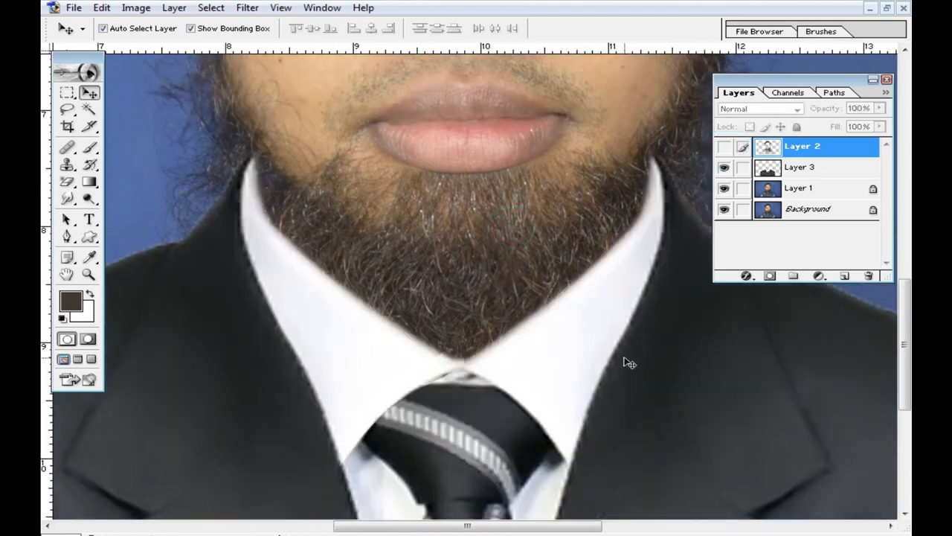
left_click(805, 170)
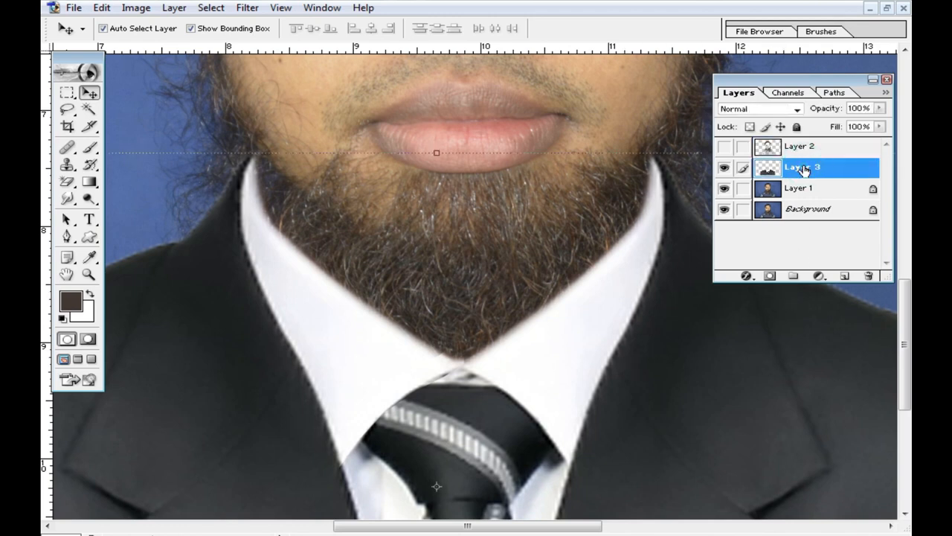
left_click_drag(66, 182, 130, 183)
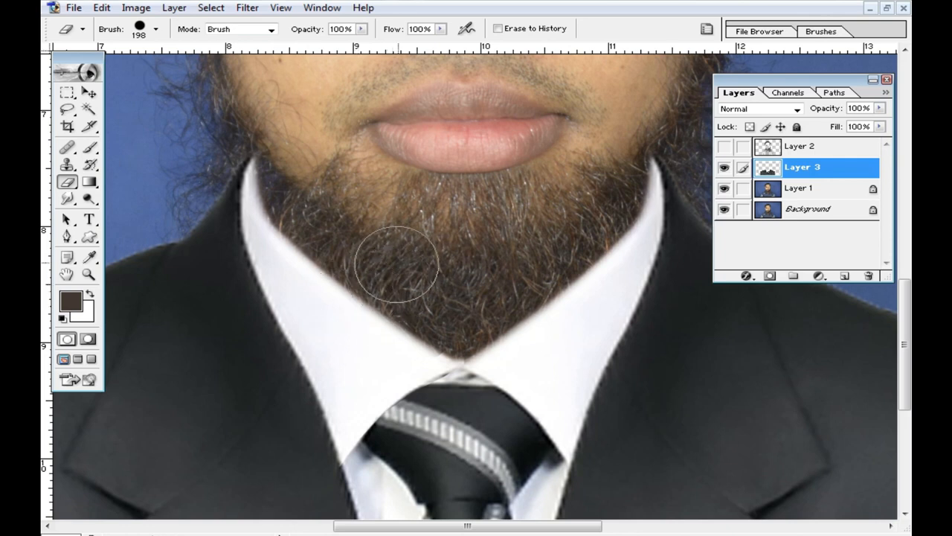
right_click(430, 266)
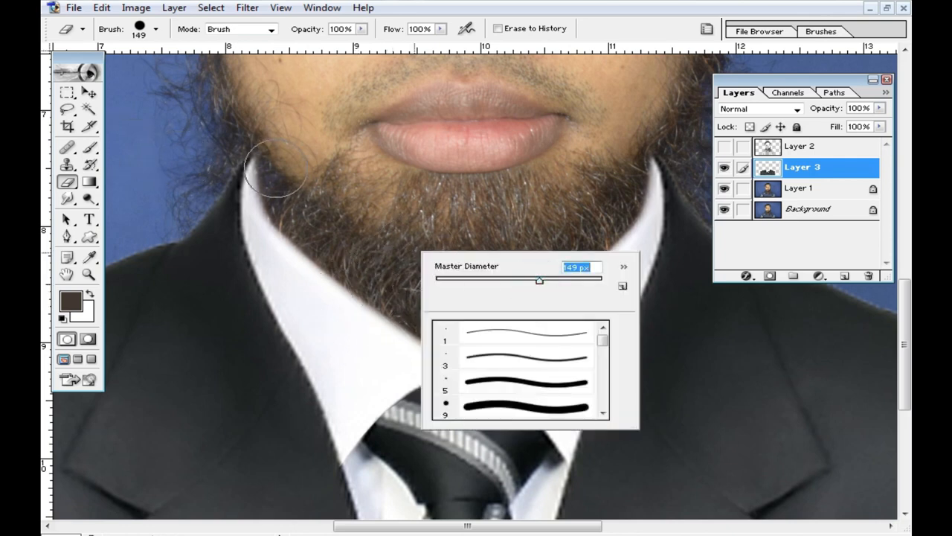
scroll(604, 356, "down", 5)
left_click(540, 360)
right_click(334, 226)
left_click(436, 254)
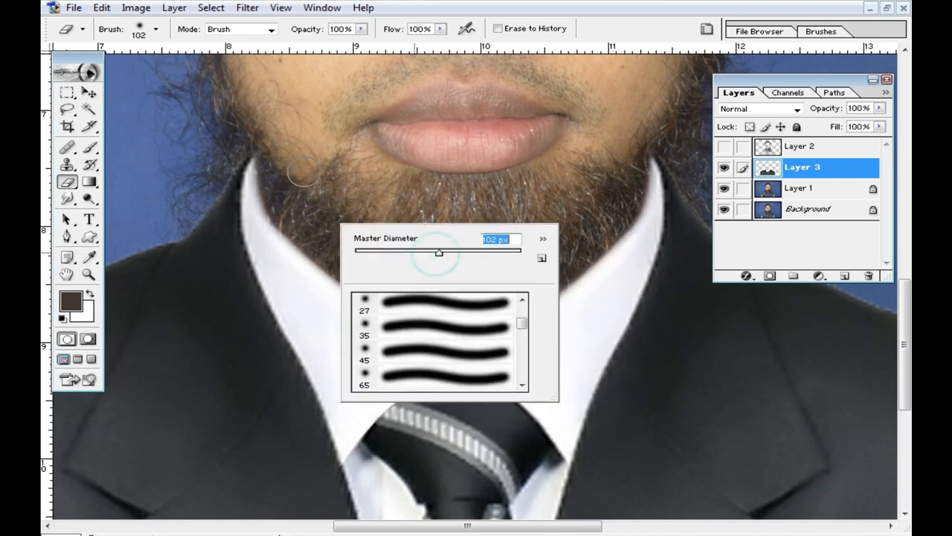
Softly erase the suit's collar edges along the beard on both sides, enlarging the eraser brush to 445 px.
left_click(297, 178)
mouse_move(255, 159)
left_mouse_down()
mouse_move(261, 223)
mouse_move(329, 281)
mouse_move(299, 239)
mouse_move(371, 287)
mouse_move(386, 318)
mouse_move(456, 347)
mouse_move(564, 281)
mouse_move(649, 166)
mouse_move(627, 216)
mouse_move(651, 171)
mouse_move(649, 194)
mouse_move(597, 259)
mouse_move(557, 293)
mouse_move(489, 318)
left_mouse_up()
right_click(562, 295)
left_click(710, 323)
mouse_move(499, 273)
left_mouse_down()
mouse_move(508, 299)
mouse_move(512, 211)
mouse_move(513, 272)
left_mouse_up()
mouse_move(556, 231)
left_mouse_down()
mouse_move(578, 220)
mouse_move(576, 209)
mouse_move(406, 292)
mouse_move(416, 246)
mouse_move(408, 289)
mouse_move(377, 274)
mouse_move(384, 229)
mouse_move(346, 249)
mouse_move(344, 210)
mouse_move(300, 167)
mouse_move(456, 260)
mouse_move(463, 296)
mouse_move(508, 272)
mouse_move(523, 243)
mouse_move(570, 223)
mouse_move(439, 184)
left_mouse_up()
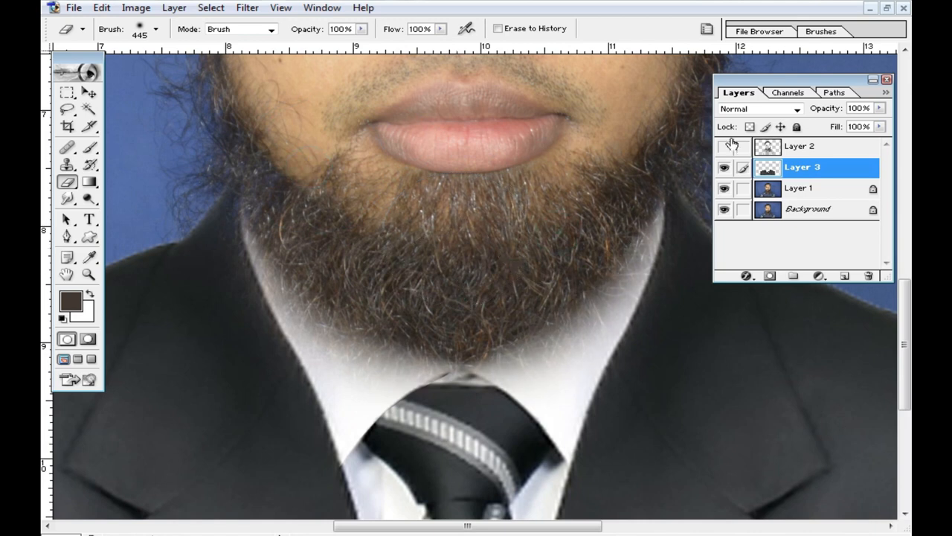
Show Layer 2 again, check its overlap with the softened collar, and make it the active layer.
left_click(732, 146)
left_click(501, 319, "alt")
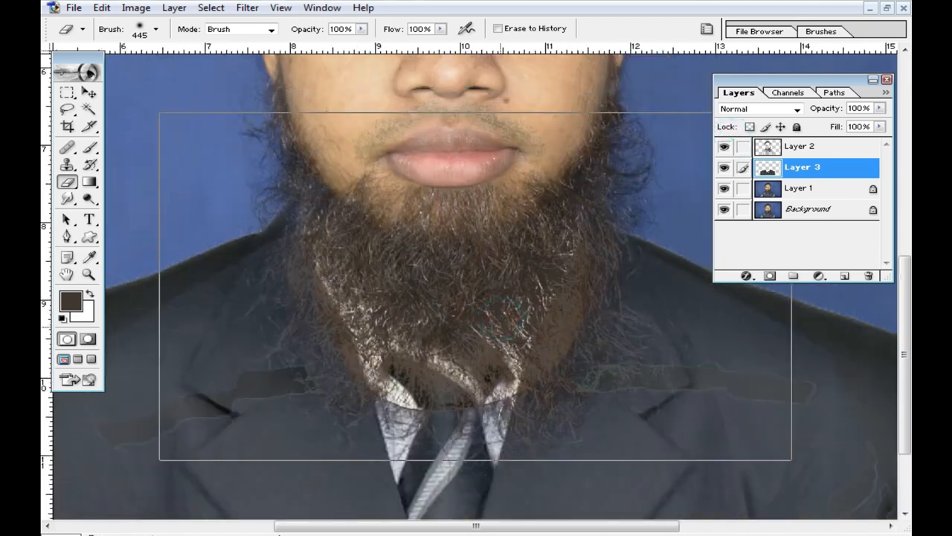
left_click(490, 314, "alt")
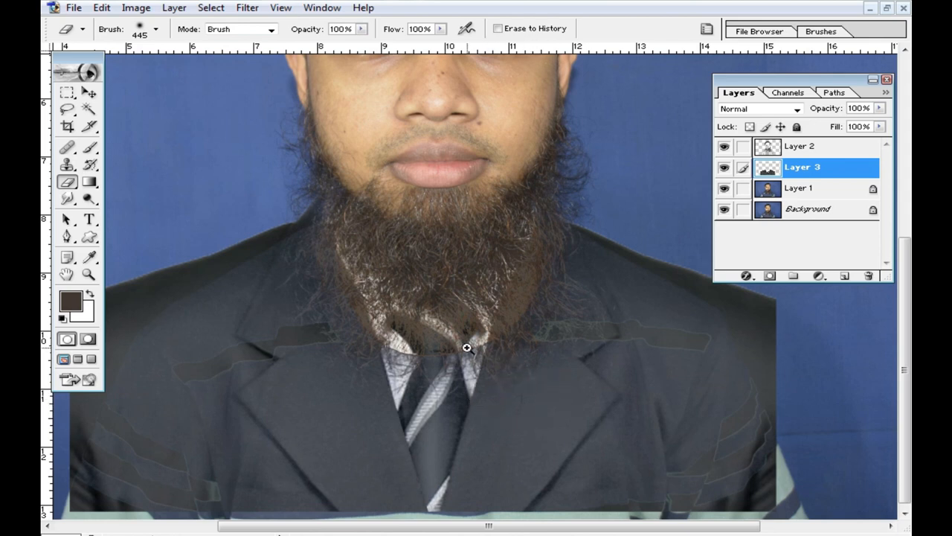
left_click(467, 348, "ctrl")
left_click(467, 347, "ctrl")
left_click_drag(461, 255, 447, 367)
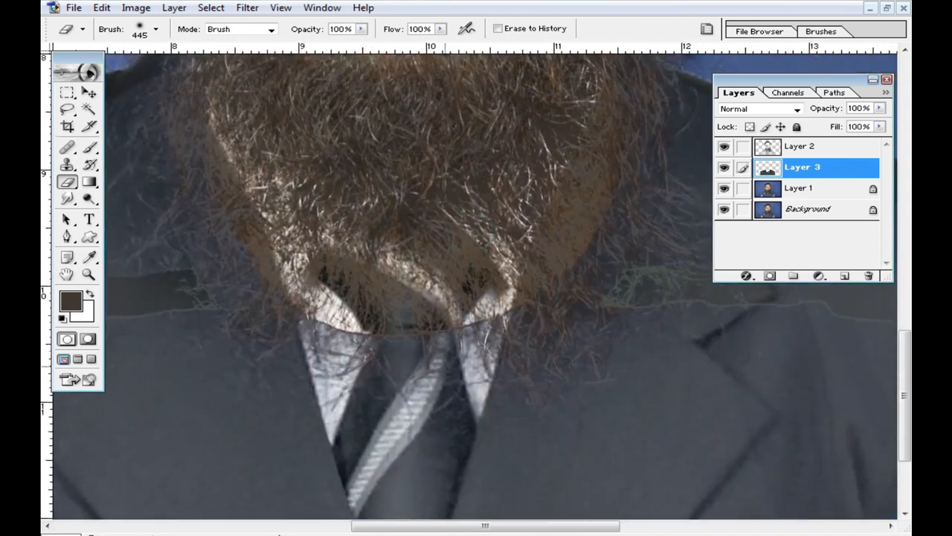
scroll(415, 414, "down", 2)
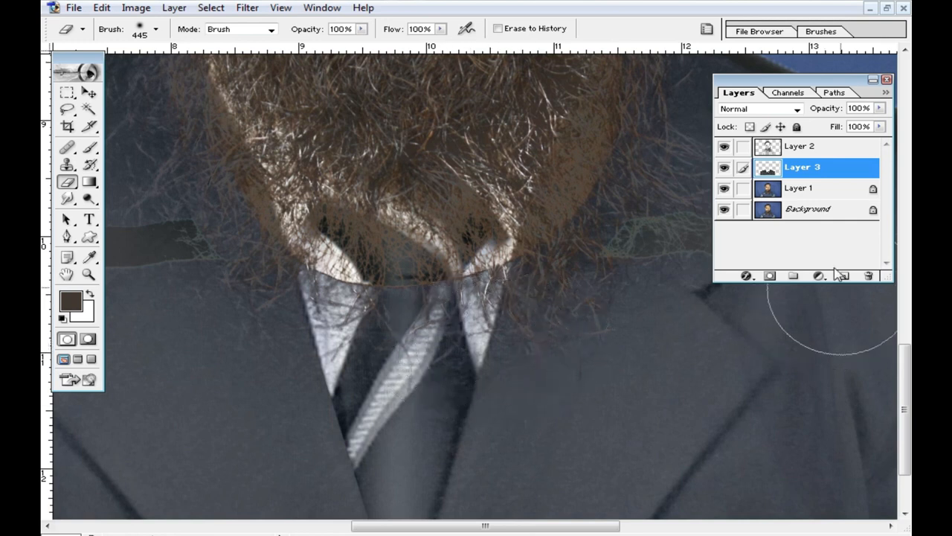
left_click(798, 146)
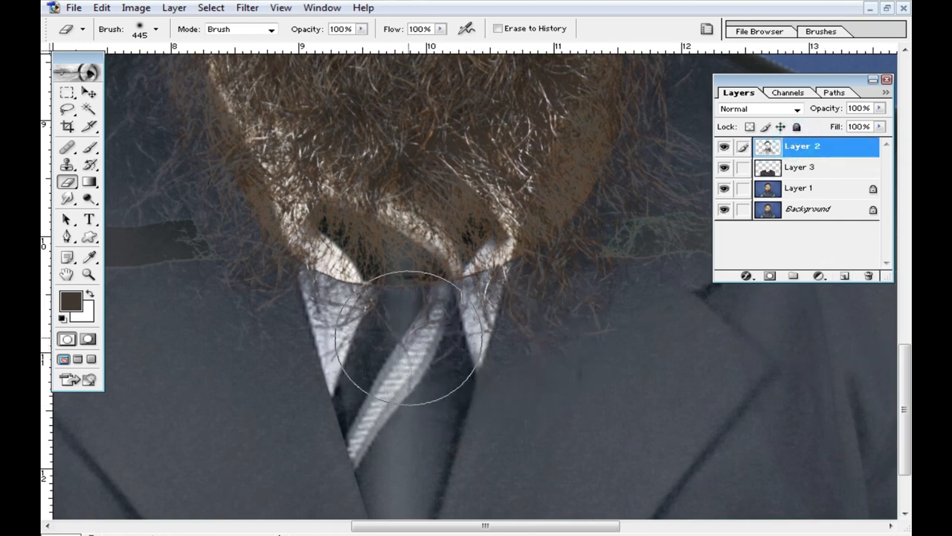
Try to erase the beard layer's traces over the collar tips and tie with a 97 px brush, then undo the strokes.
right_click(519, 344)
mouse_move(372, 294)
left_mouse_down()
mouse_move(363, 284)
mouse_move(340, 297)
mouse_move(335, 276)
mouse_move(454, 283)
mouse_move(488, 268)
left_mouse_up()
key("ctrl+z")
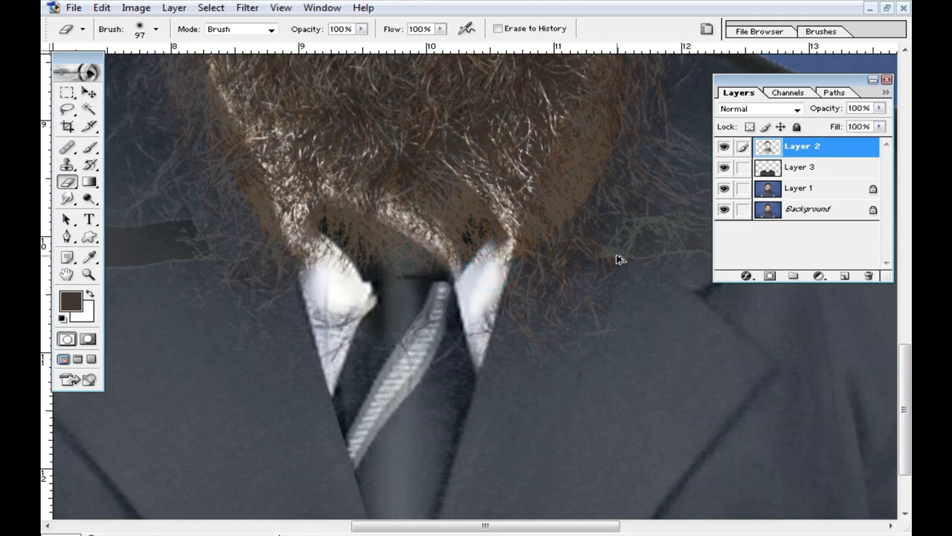
key("ctrl+z")
key("ctrl+z")
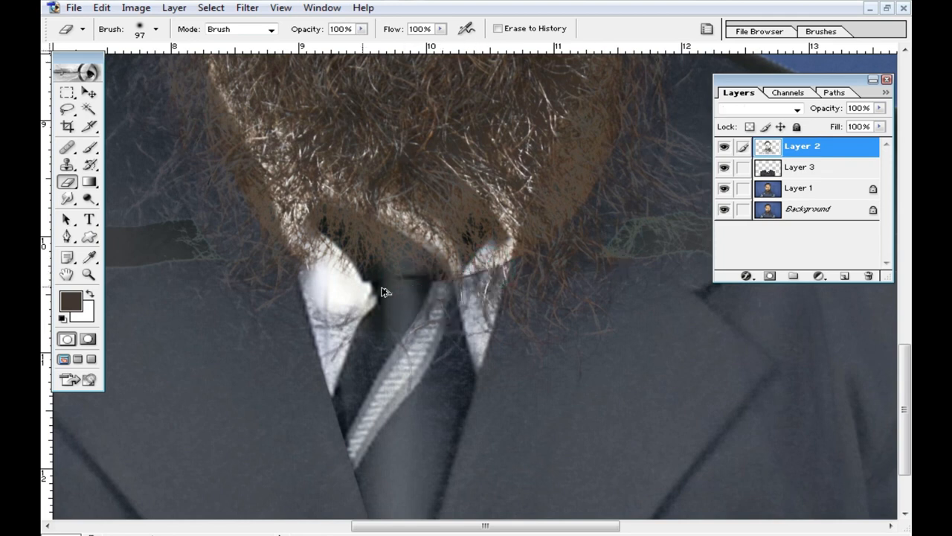
key("ctrl+alt+z")
key("ctrl+alt+z")
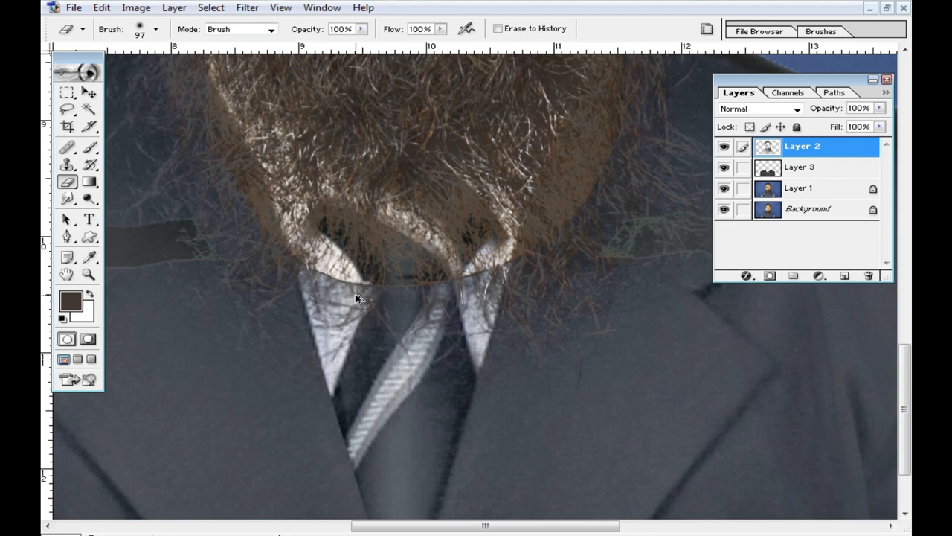
Hide Layer 3, Layer 1 and Background so that only Layer 2 is displayed.
key("ctrl+minus")
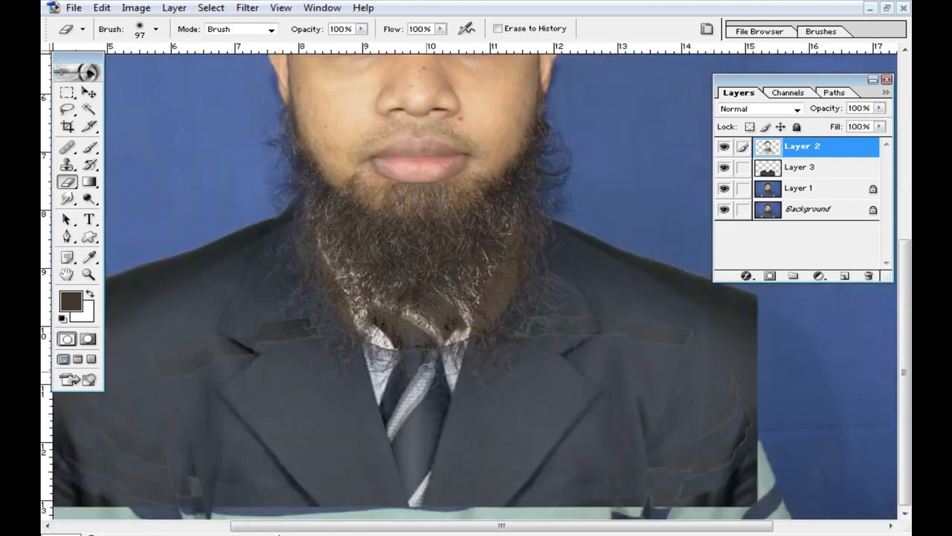
left_click(725, 167)
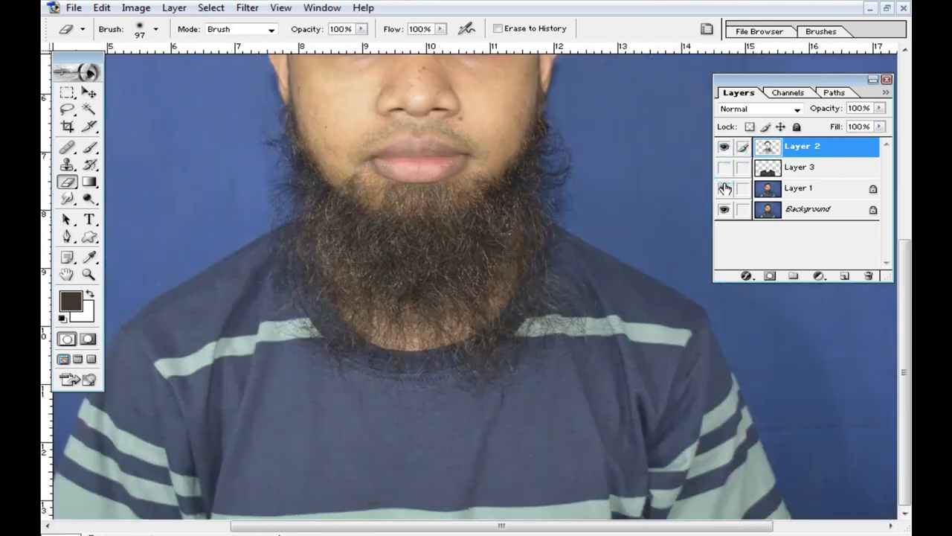
left_click(724, 209)
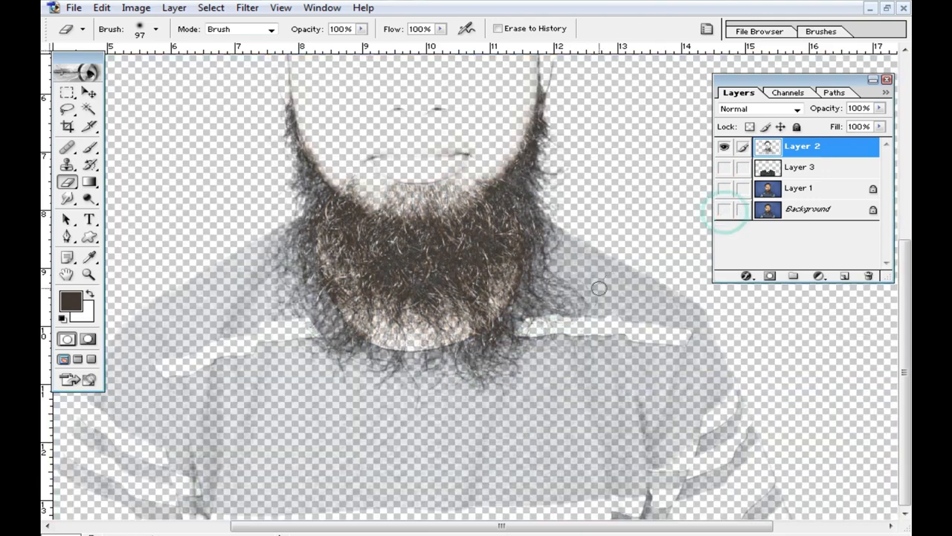
left_click(561, 429, "ctrl+alt")
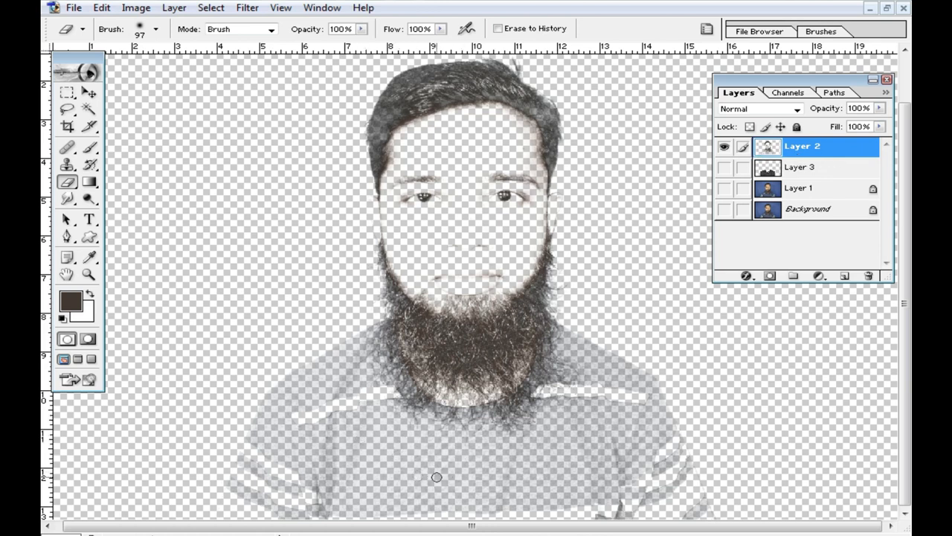
Erase the T-shirt remains around the beard on Layer 2 with a 455 px brush and show the hidden layers again.
right_click(338, 412)
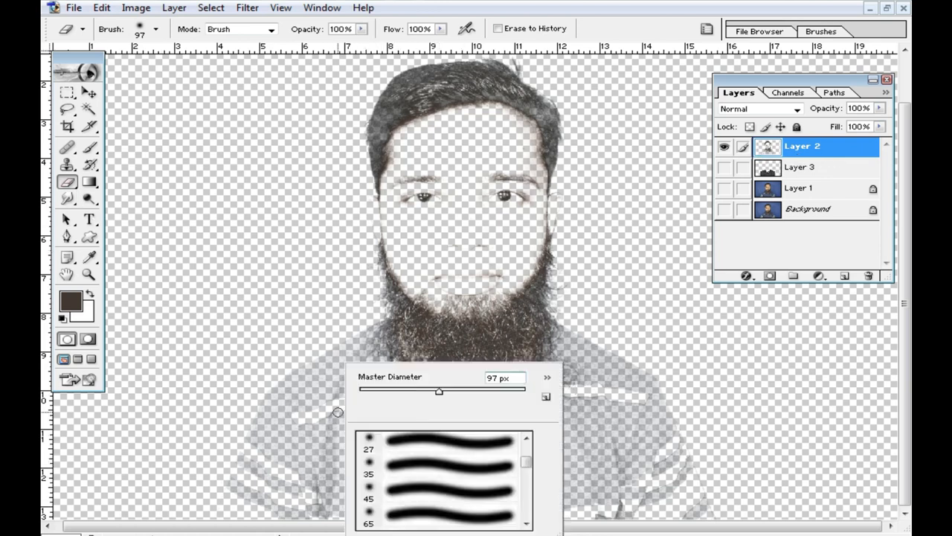
left_click(503, 390)
mouse_move(312, 398)
left_mouse_down()
mouse_move(283, 387)
mouse_move(356, 352)
mouse_move(361, 404)
mouse_move(253, 491)
mouse_move(350, 471)
mouse_move(392, 434)
mouse_move(472, 457)
mouse_move(503, 453)
mouse_move(570, 405)
mouse_move(589, 357)
mouse_move(659, 484)
mouse_move(665, 469)
mouse_move(620, 451)
mouse_move(504, 511)
mouse_move(551, 458)
left_mouse_up()
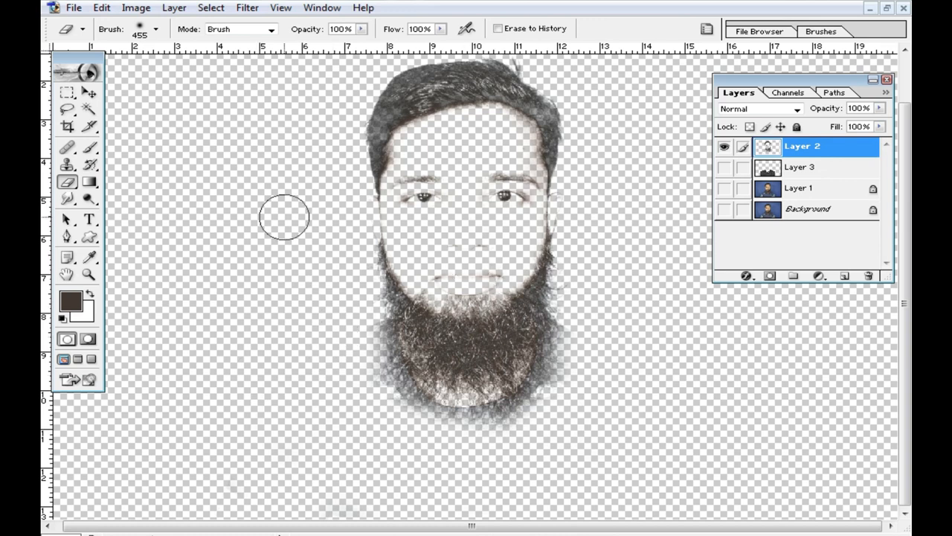
left_click(725, 188)
left_click(724, 209)
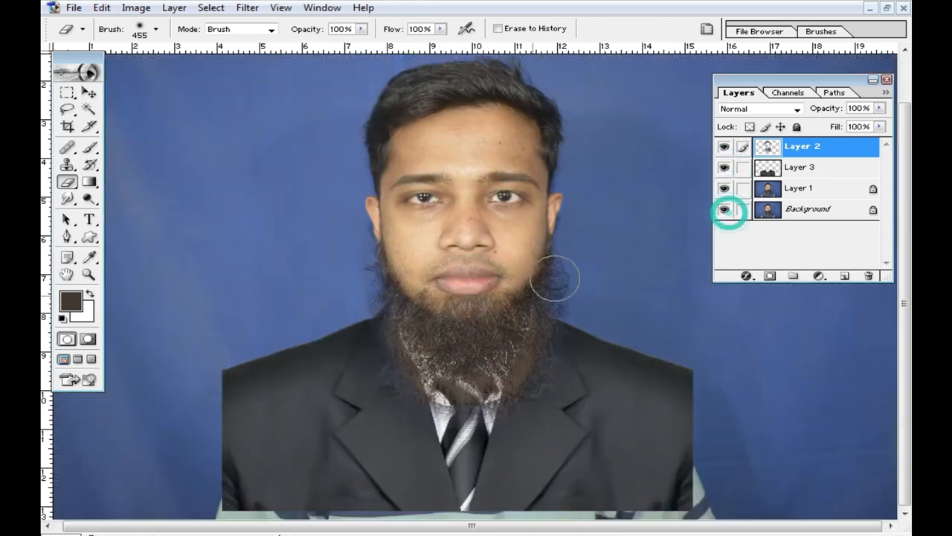
Erase Layer 2's leftover T-shirt neckline and tint over the collar tips and tie with a 292 px brush.
left_click(465, 346, "ctrl")
left_click(509, 292, "ctrl")
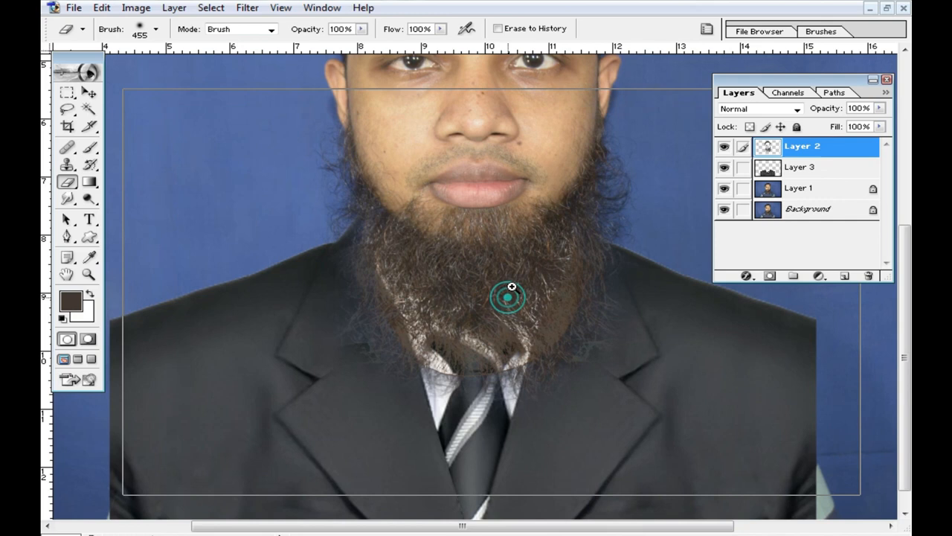
left_click(518, 275, "ctrl")
left_click_drag(529, 396, 590, 232)
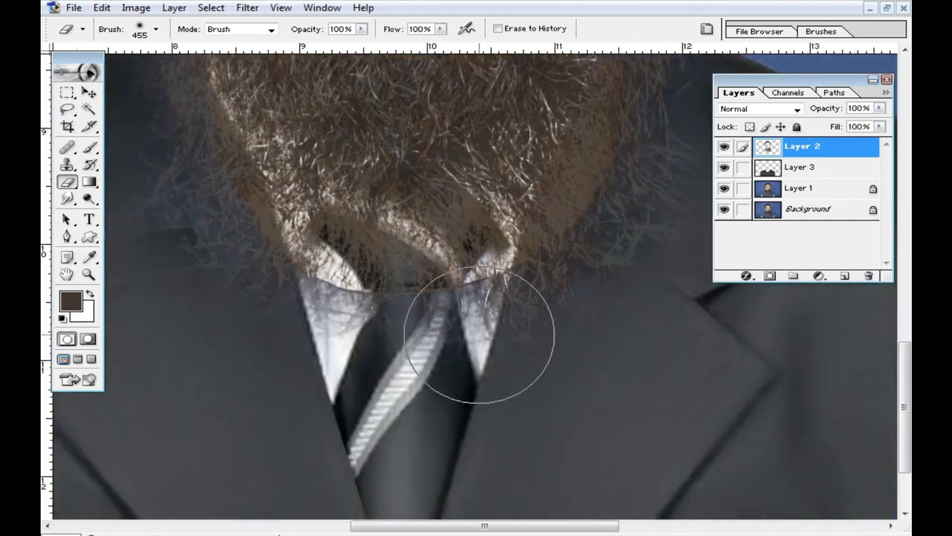
right_click(611, 328)
left_click(711, 355)
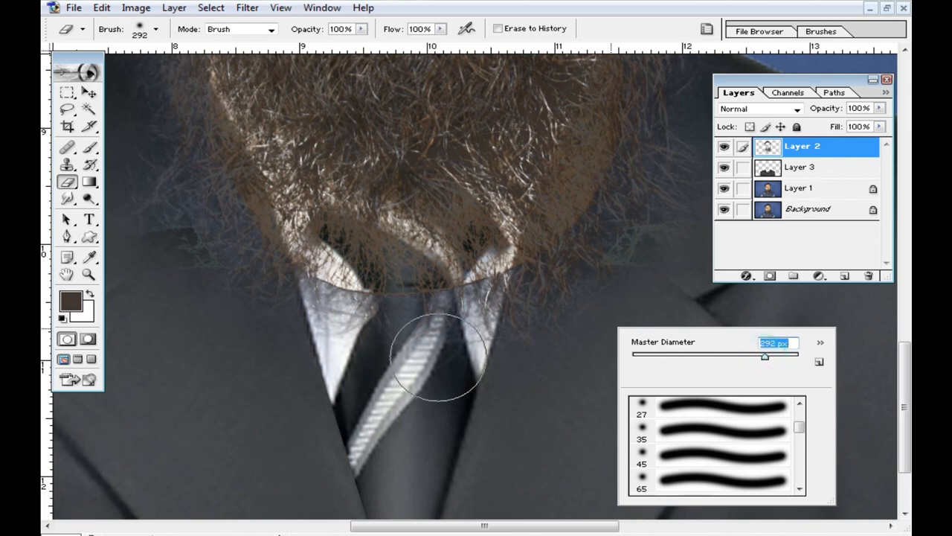
left_click(379, 318)
mouse_move(379, 318)
left_mouse_down()
mouse_move(329, 312)
mouse_move(404, 297)
mouse_move(512, 304)
mouse_move(527, 291)
left_mouse_up()
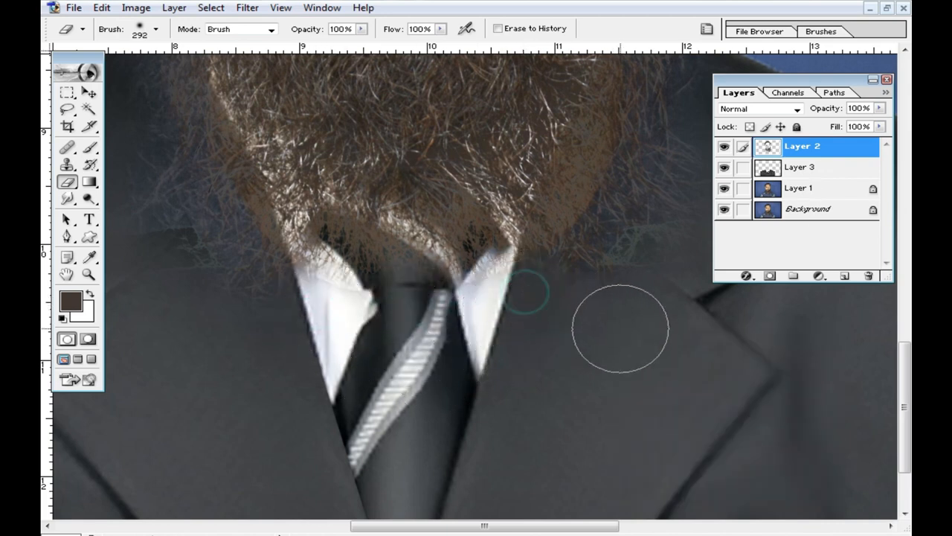
Examine the cleaned collar, tie and lapels and the beard's lower edge, both from afar and close up.
left_click(619, 325, "alt")
left_click_drag(617, 325, 609, 350)
left_click(441, 350)
left_click(540, 328, "ctrl+alt")
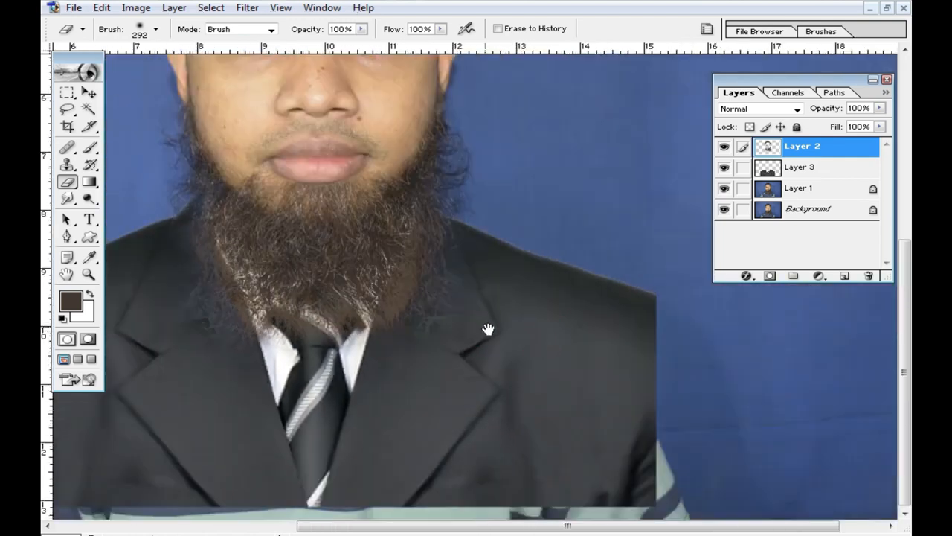
mouse_move(339, 421)
left_mouse_down()
mouse_move(377, 401)
mouse_move(427, 406)
left_mouse_up()
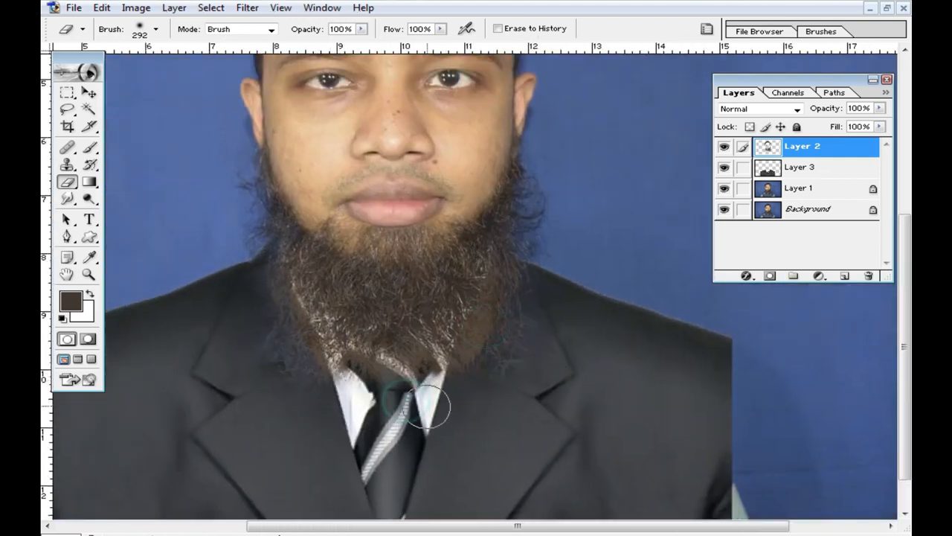
left_click(415, 334, "ctrl")
left_click(412, 330, "ctrl")
left_click_drag(453, 315, 362, 331)
left_click_drag(418, 313, 414, 370)
left_click_drag(425, 334, 426, 361)
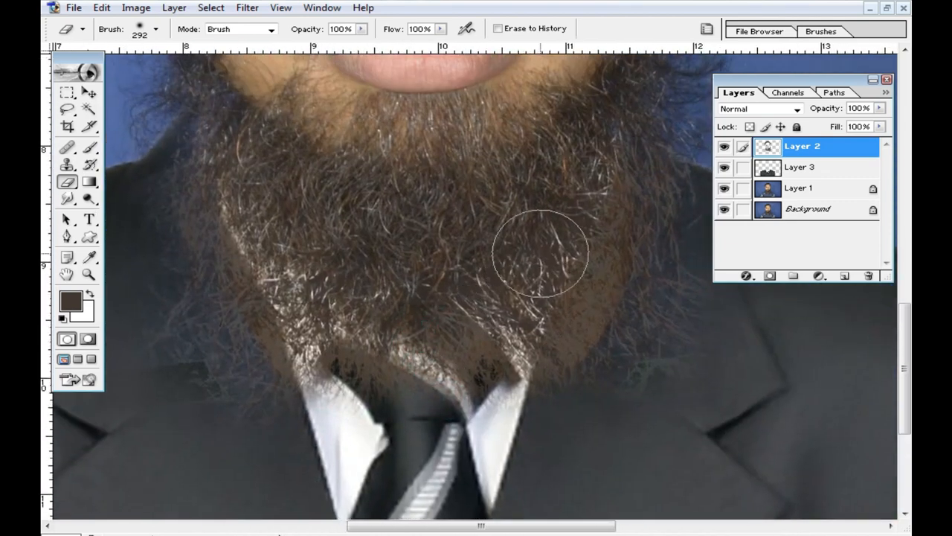
Try to erase Layer 2's beard over the right-hand collar and tie knot, undoing the strokes.
mouse_move(587, 183)
left_mouse_down()
mouse_move(573, 235)
mouse_move(518, 310)
mouse_move(530, 355)
left_mouse_up()
key("ctrl+z")
mouse_move(591, 191)
left_mouse_down()
mouse_move(506, 337)
mouse_move(398, 368)
left_mouse_up()
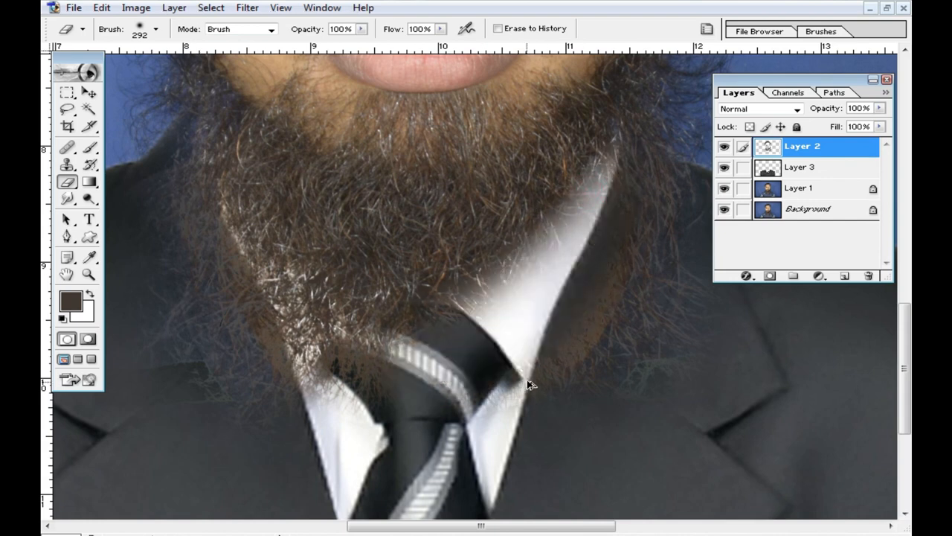
key("ctrl+z")
Hide Layer 2, Layer 3 and Layer 1 to examine the original beard on the Background layer.
key("ctrl+minus")
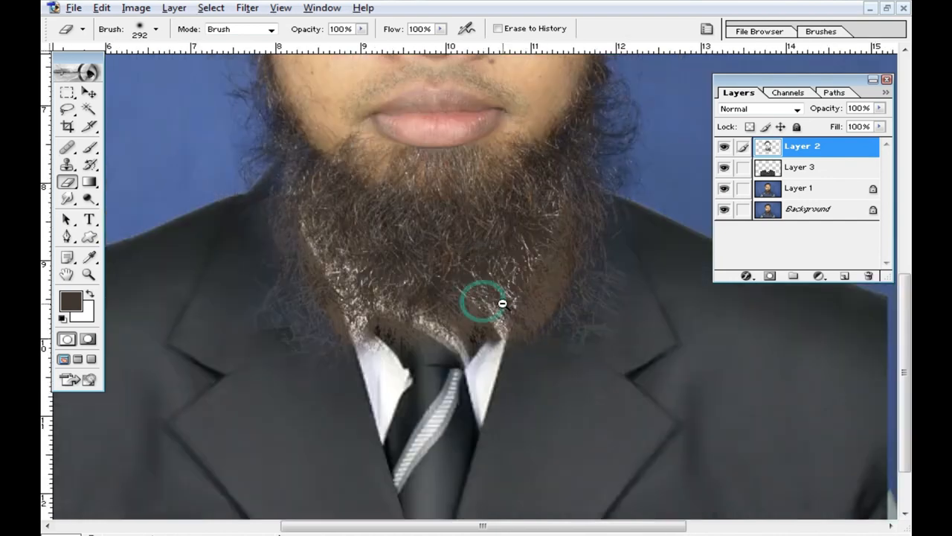
key("ctrl+minus")
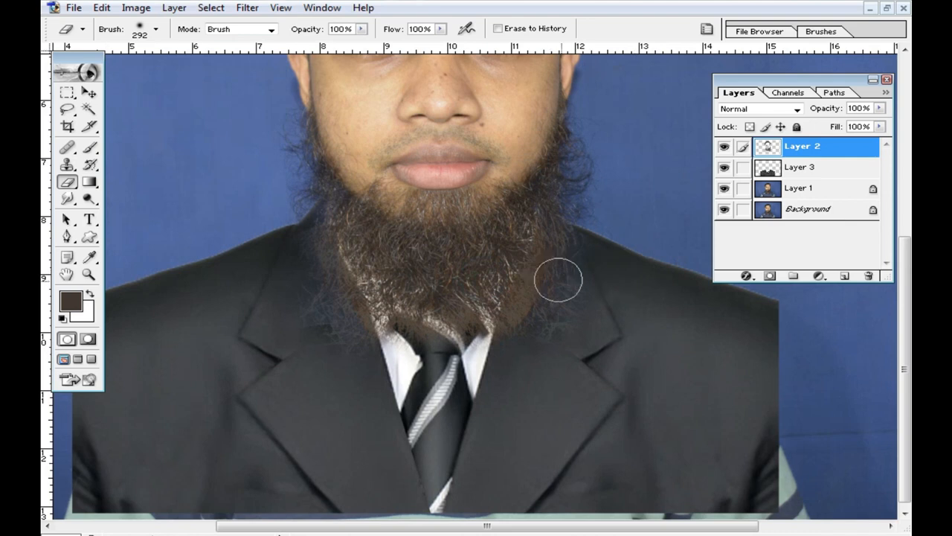
left_click(546, 262, "ctrl")
left_click_drag(724, 148, 727, 187)
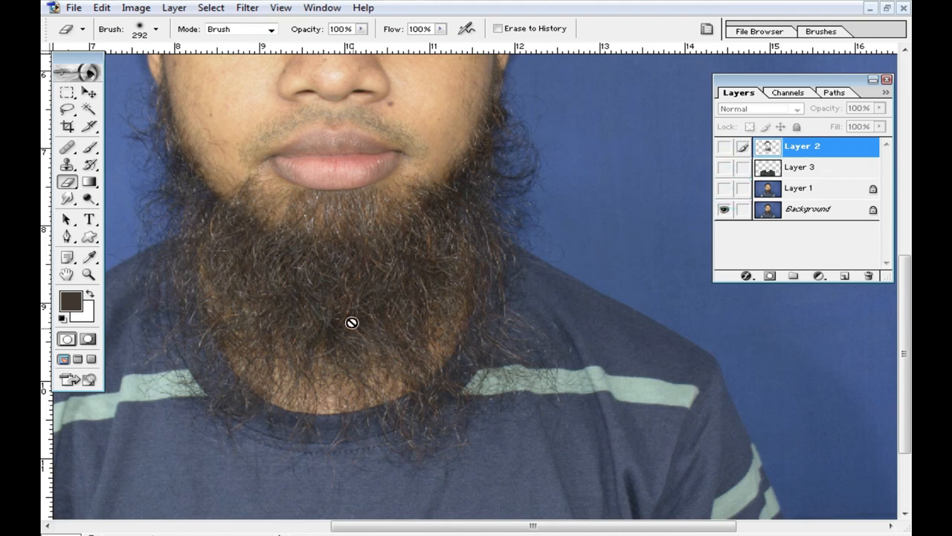
Select the whole beard on the Background layer with the Magic Wand at tolerance 33.
key("w")
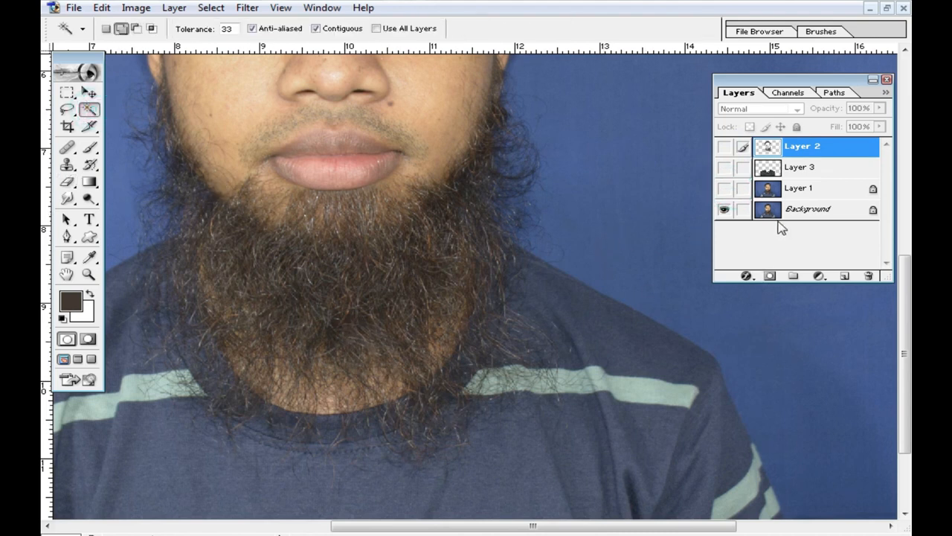
left_click(811, 211)
left_click(343, 336)
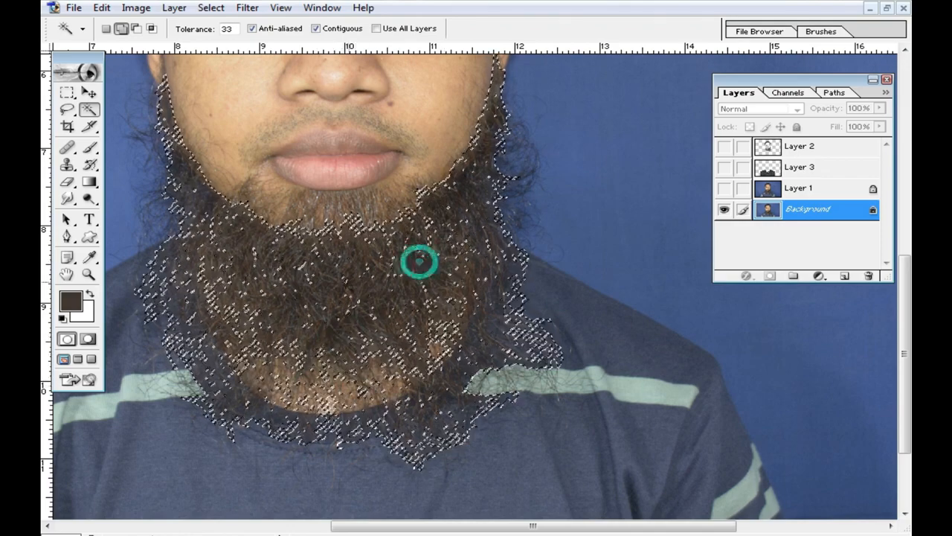
left_click(187, 230)
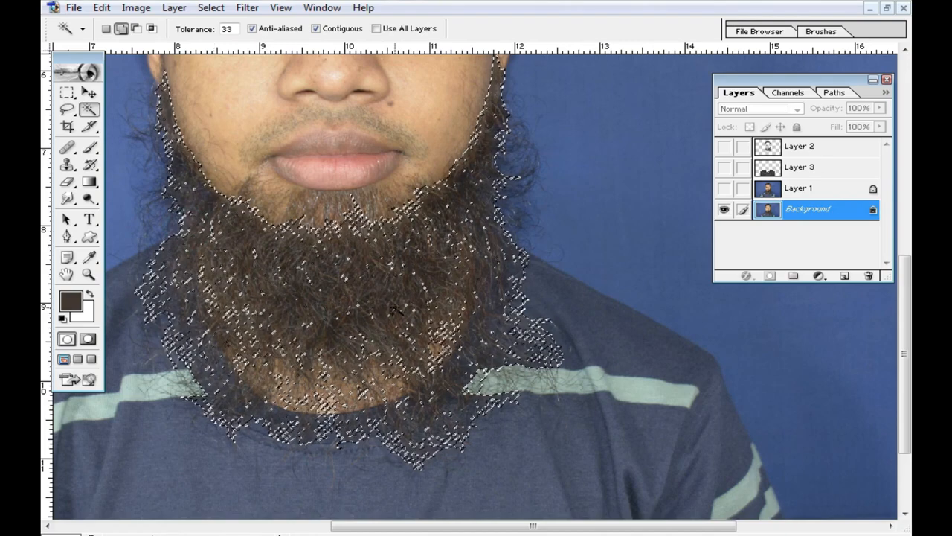
Try feathering the beard selection by 20 pixels, undoing the feather.
key("ctrl+alt+d")
type("20")
key("Return")
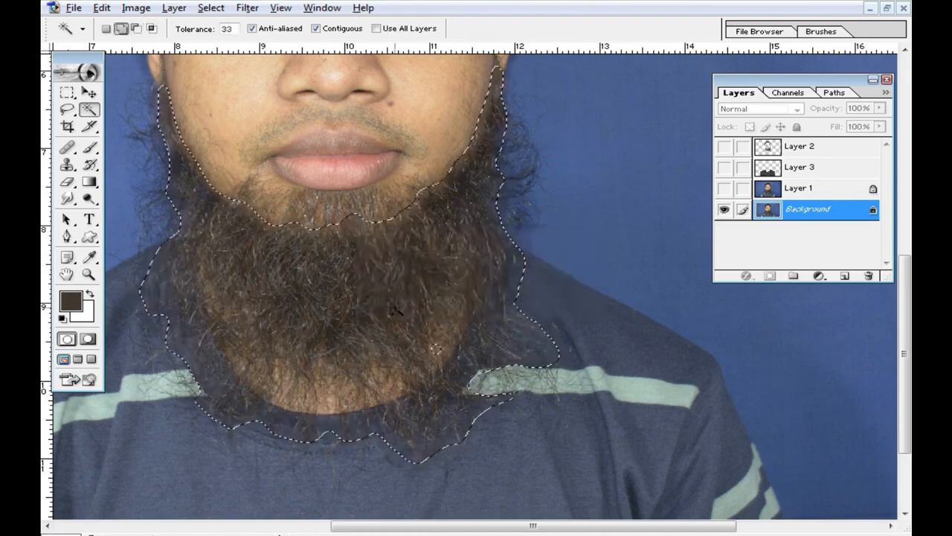
key("ctrl+z")
Feather the beard selection by 10 pixels and copy the selected beard to its own layer.
key("ctrl+alt+d")
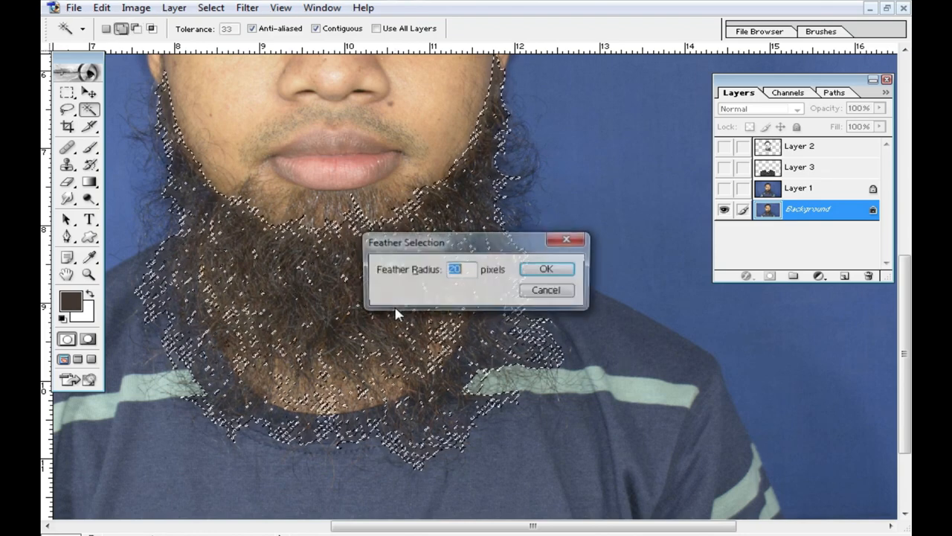
type("10")
key("Return")
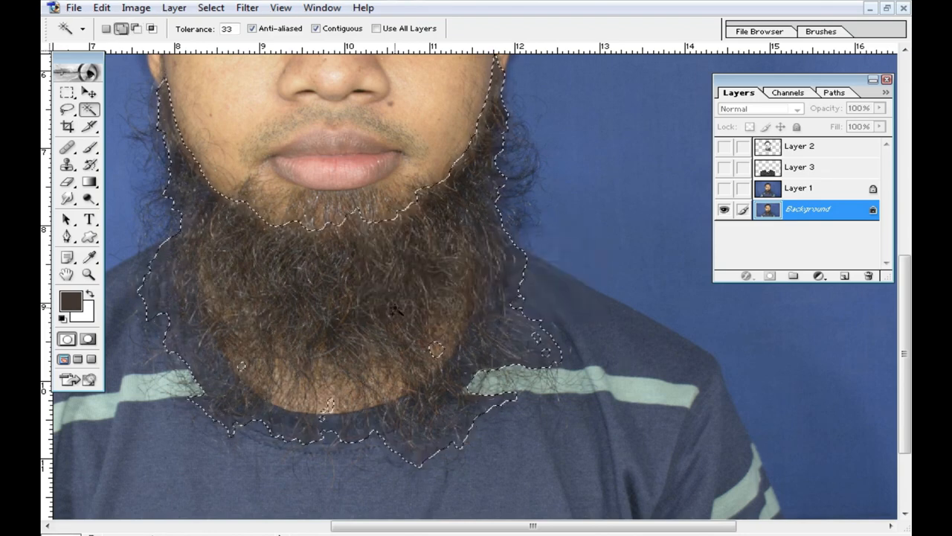
left_click(88, 93)
key("ctrl+j")
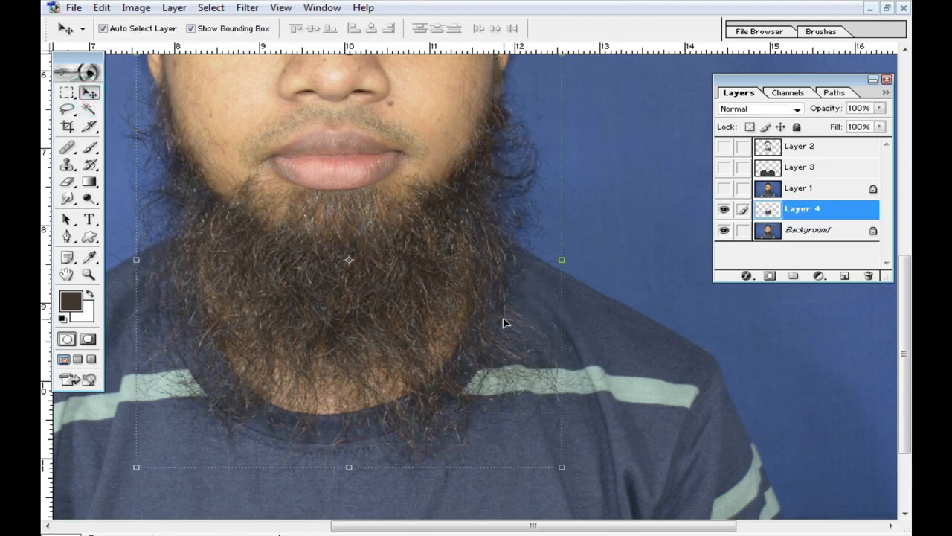
Shift the copied beard aside to check its cut-out edges and return it to its original place.
left_click_drag(378, 298, 333, 231)
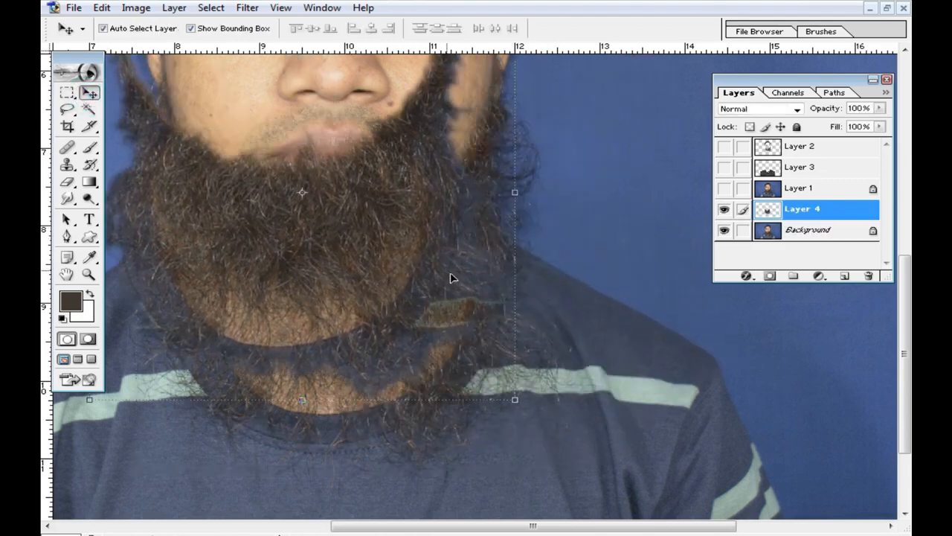
key("ctrl+z")
left_click_drag(369, 294, 381, 256)
left_click_drag(536, 257, 524, 296)
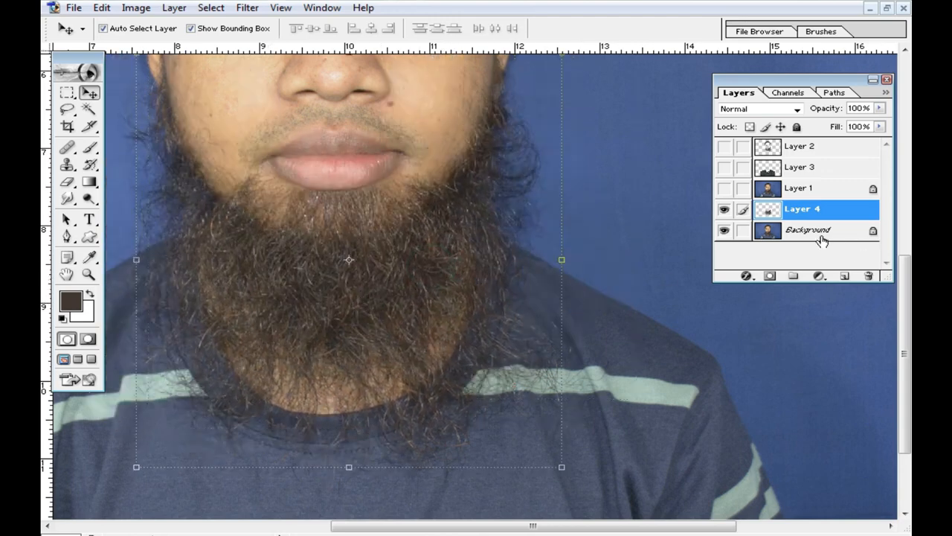
Show Layer 1, Layer 3 and Layer 2 again and move Layer 4 to the top of the layer stack.
left_click(723, 166)
left_click(724, 146)
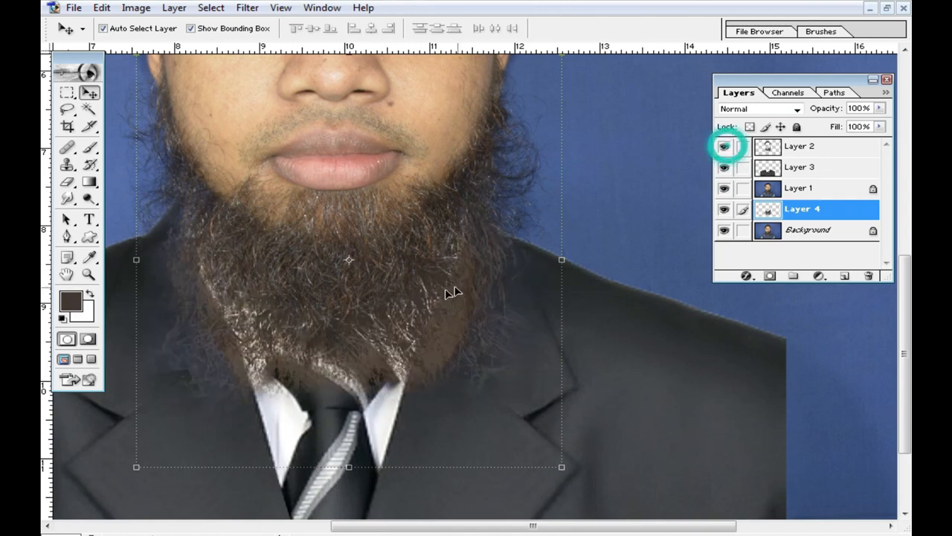
left_click_drag(818, 217, 813, 144)
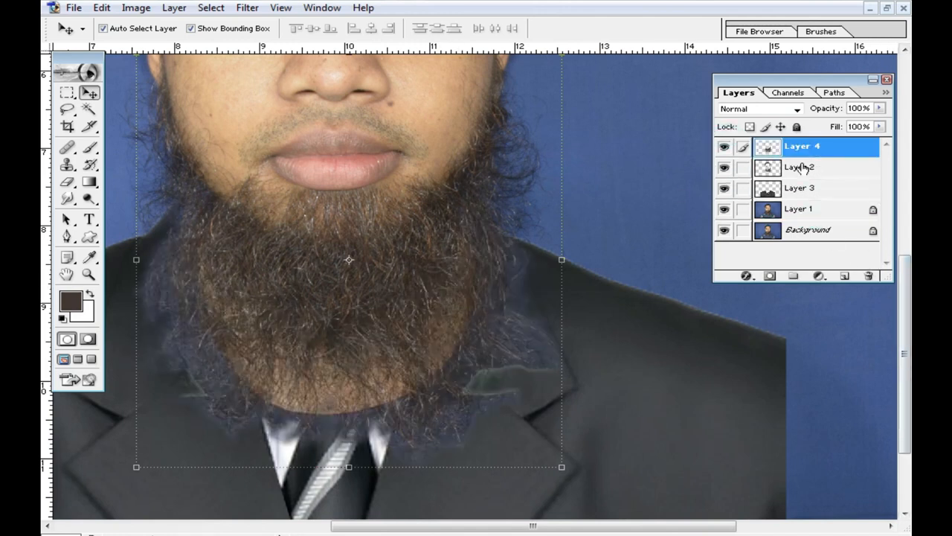
Examine the copied beard's edges over the suit collar, tie and lapels, from afar and close up.
left_click(402, 313, "alt")
left_click_drag(413, 288, 383, 305)
key("ctrl+z")
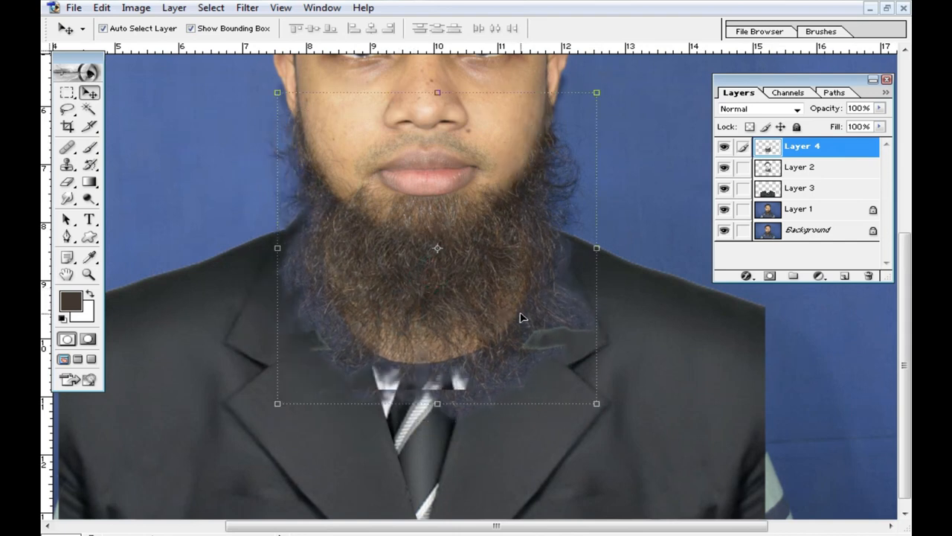
left_click(446, 331, "ctrl")
left_click(538, 324, "ctrl")
left_click_drag(448, 327, 520, 362)
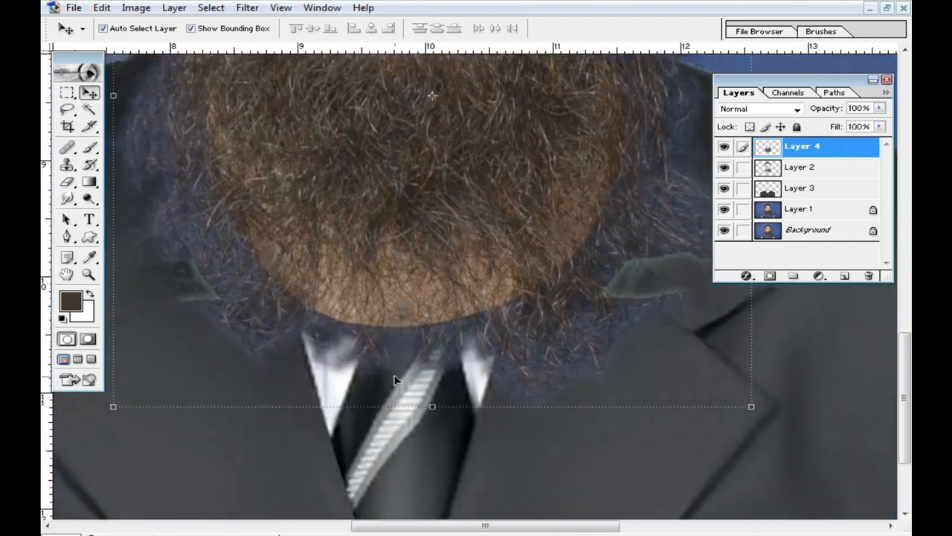
left_click(399, 299, "alt")
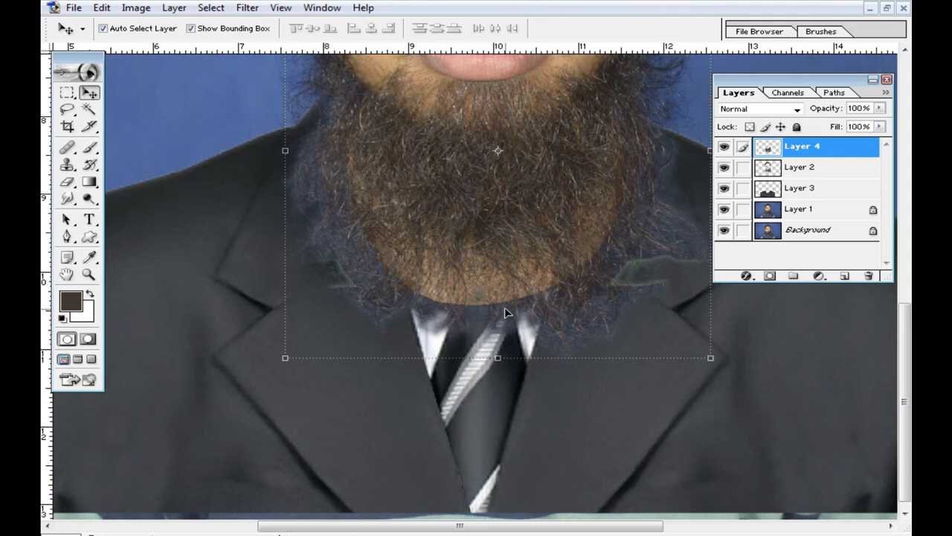
scroll(504, 313, "up", 4)
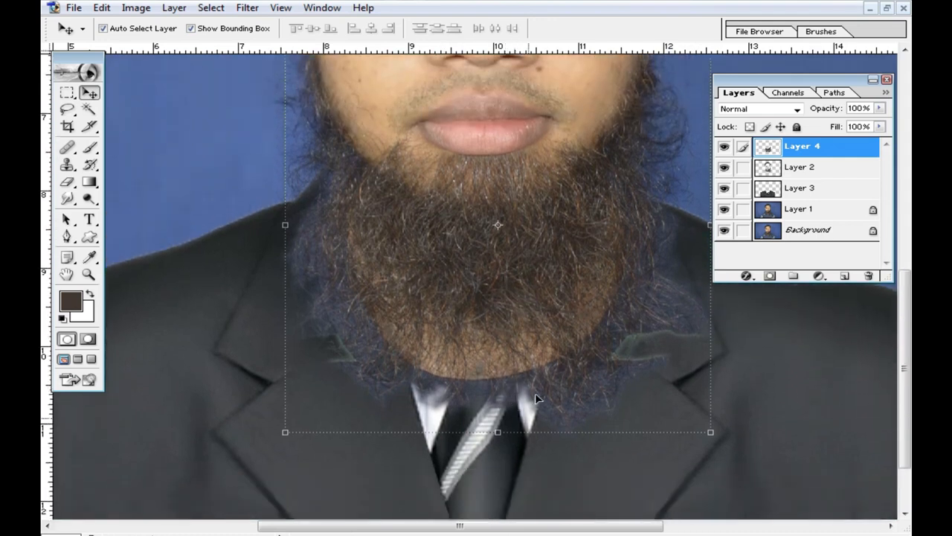
left_click(535, 368, "ctrl")
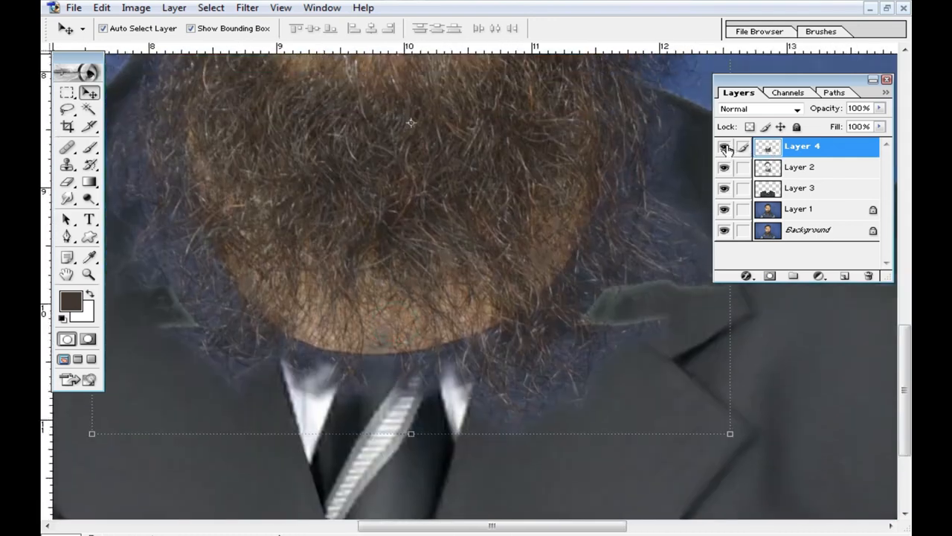
Hide Layer 4 and darken the beard on Layer 2 with an RGB Curves point at input 153, output 114.
left_click(724, 146)
left_click(425, 297, "alt")
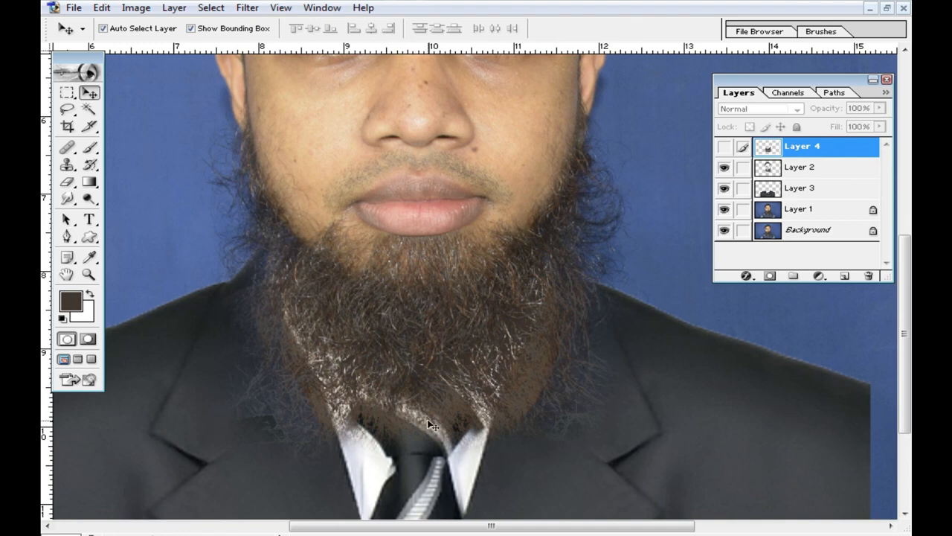
left_click(539, 354, "ctrl")
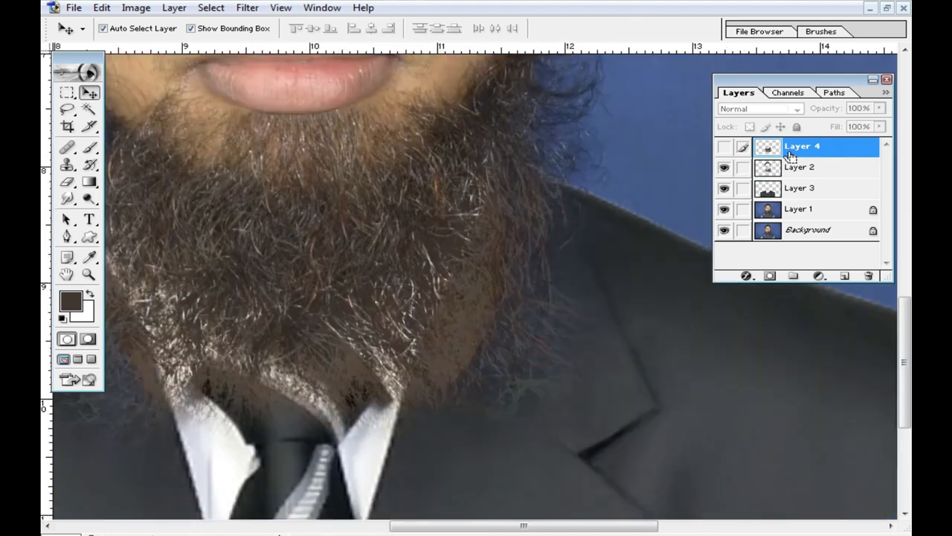
left_click(835, 171)
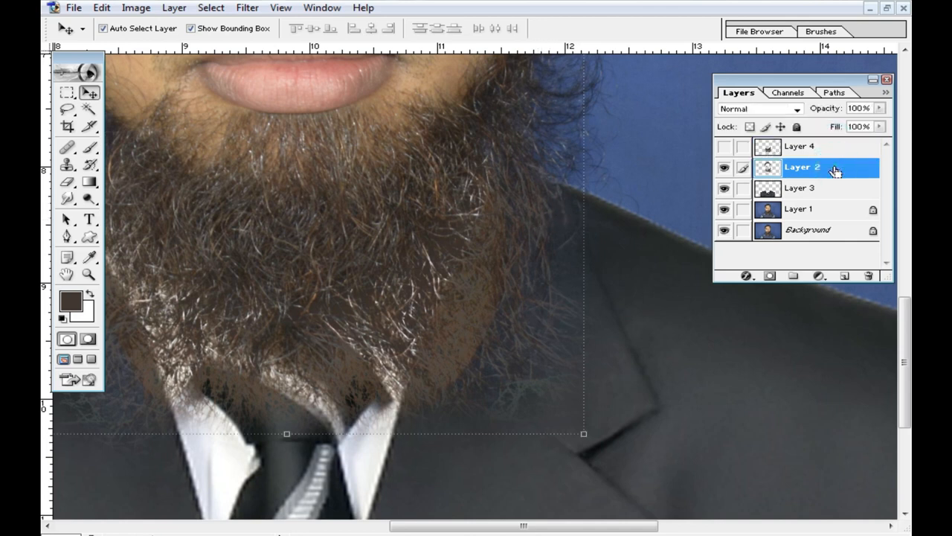
key("ctrl+m")
left_click_drag(642, 220, 649, 229)
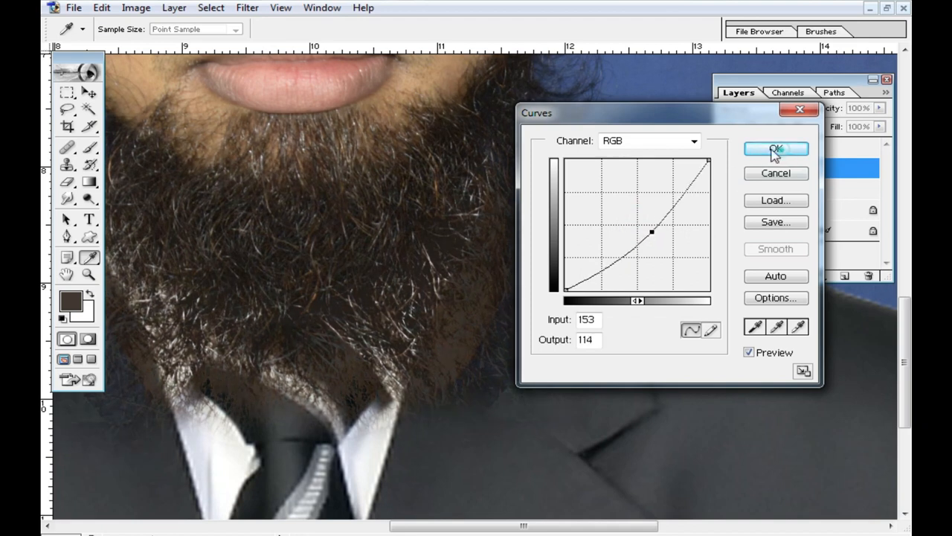
left_click(775, 151)
key("v")
key("ctrl+minus")
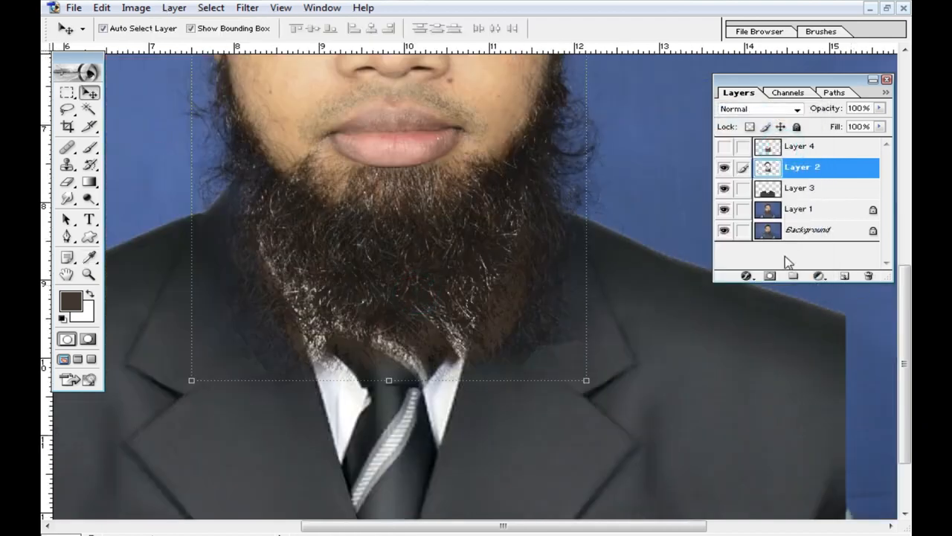
Erase Layer 3's white collar and tie areas showing through the lower beard with a 292 px brush.
left_click(804, 192)
left_click(68, 181)
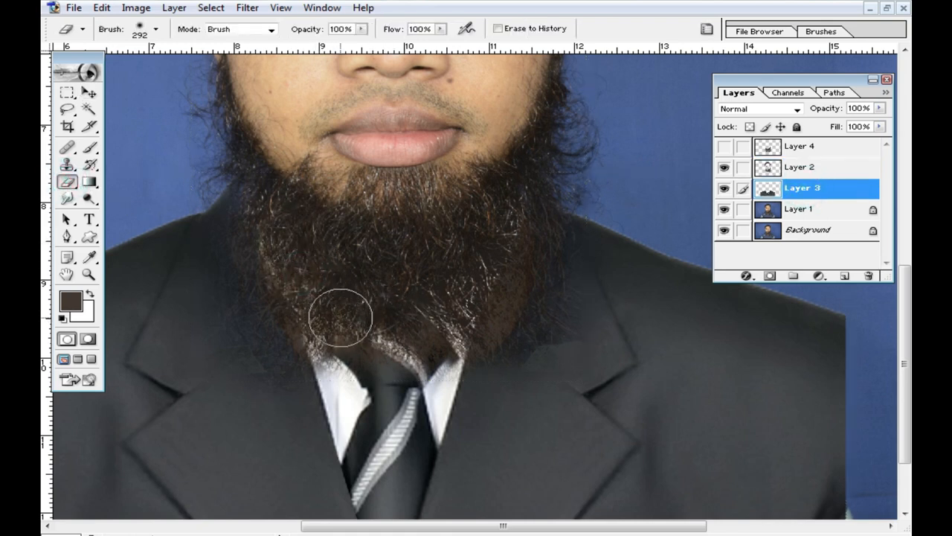
left_click(331, 342)
mouse_move(409, 334)
left_mouse_down()
mouse_move(434, 291)
mouse_move(459, 292)
left_mouse_up()
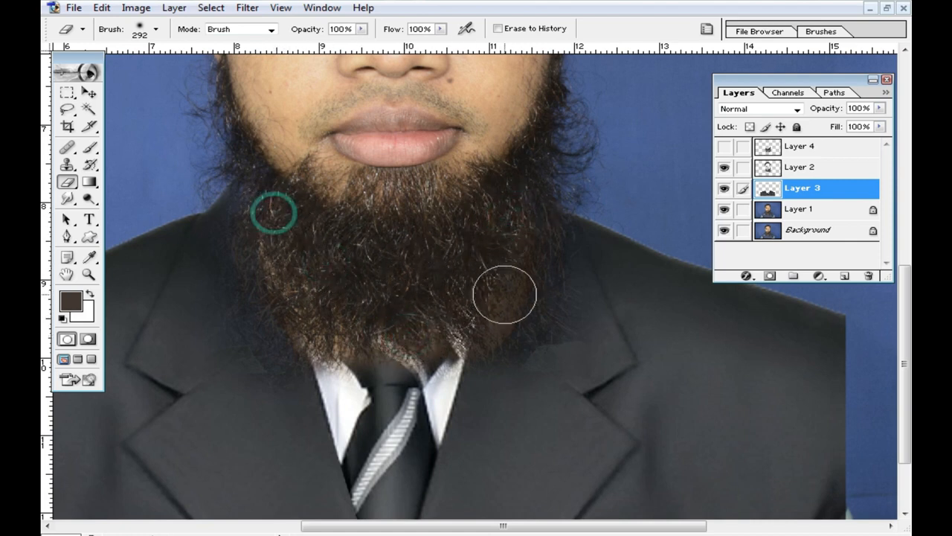
scroll(379, 321, "down", 1)
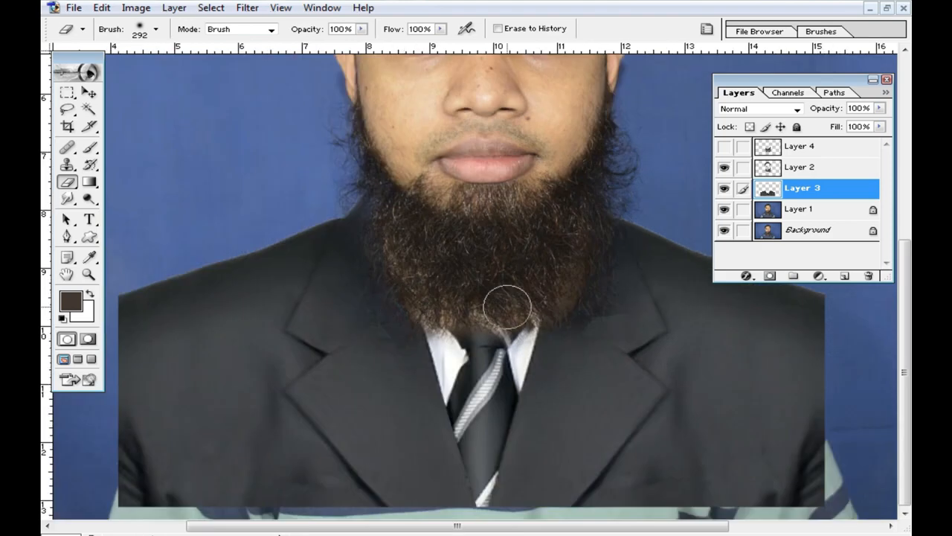
scroll(566, 372, "up", 2)
scroll(546, 312, "up", 2)
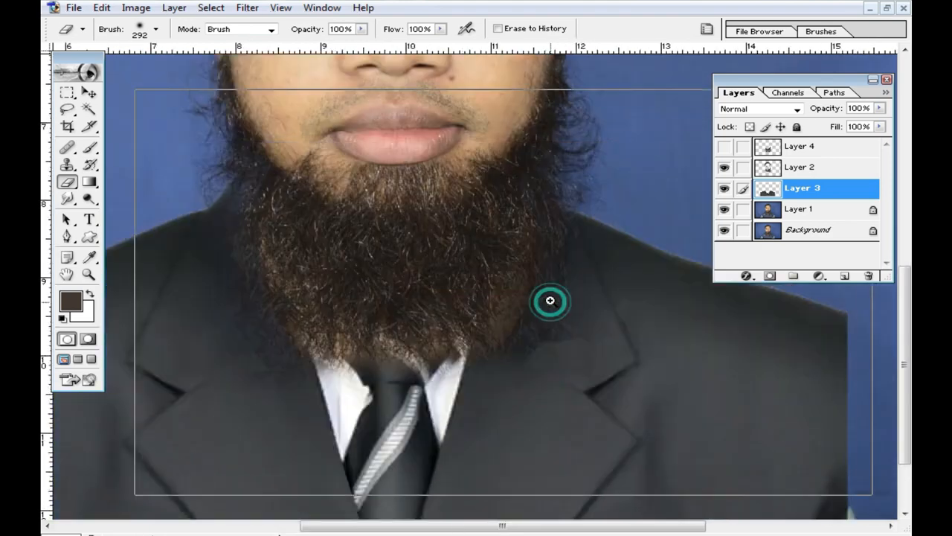
scroll(458, 342, "down", 1)
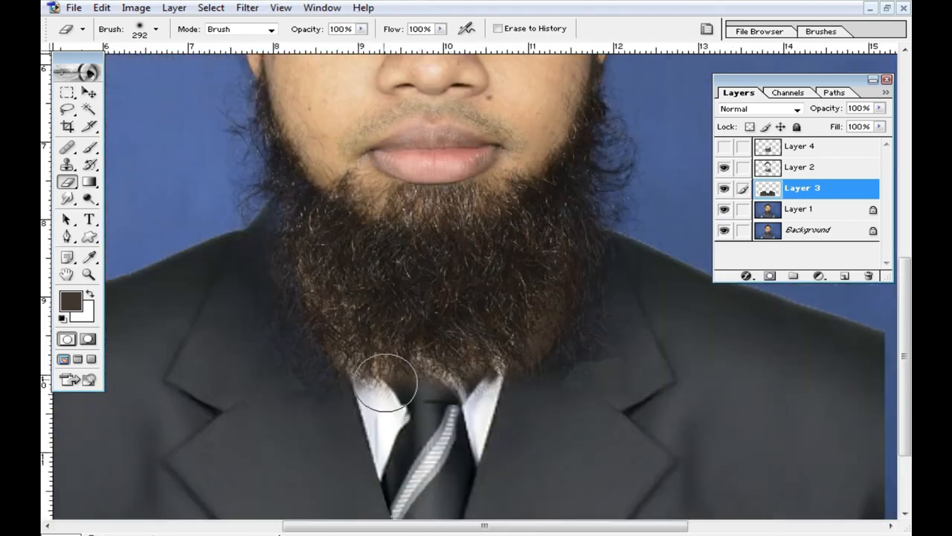
scroll(425, 329, "up", 2)
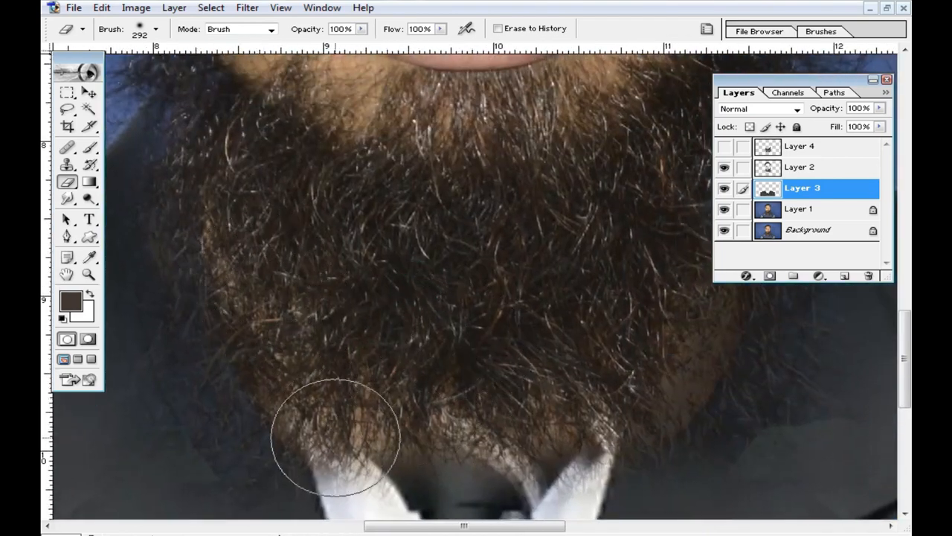
scroll(495, 307, "down", 1)
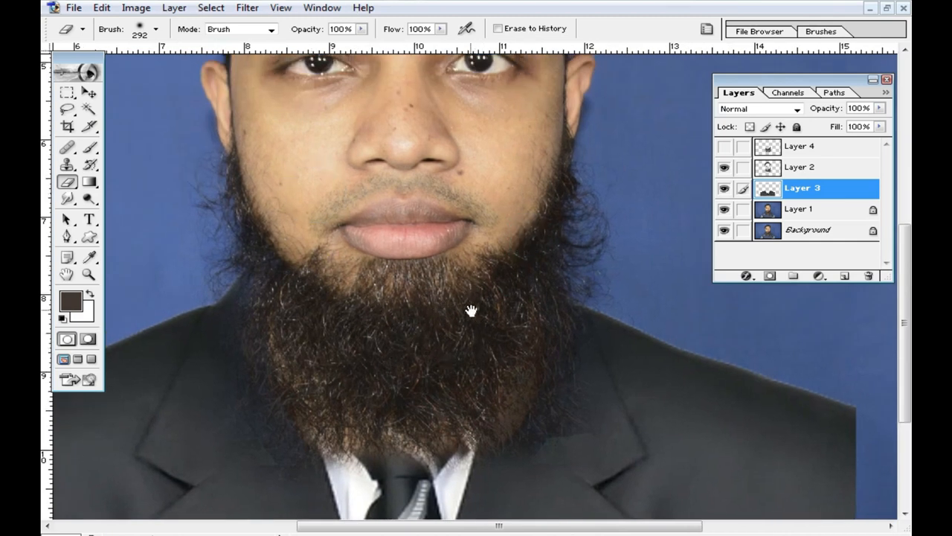
Paint over Layer 1's blue background beside both sides of the beard using a 476 px History Brush at 100% opacity.
left_click_drag(523, 276, 548, 334)
left_click(801, 209)
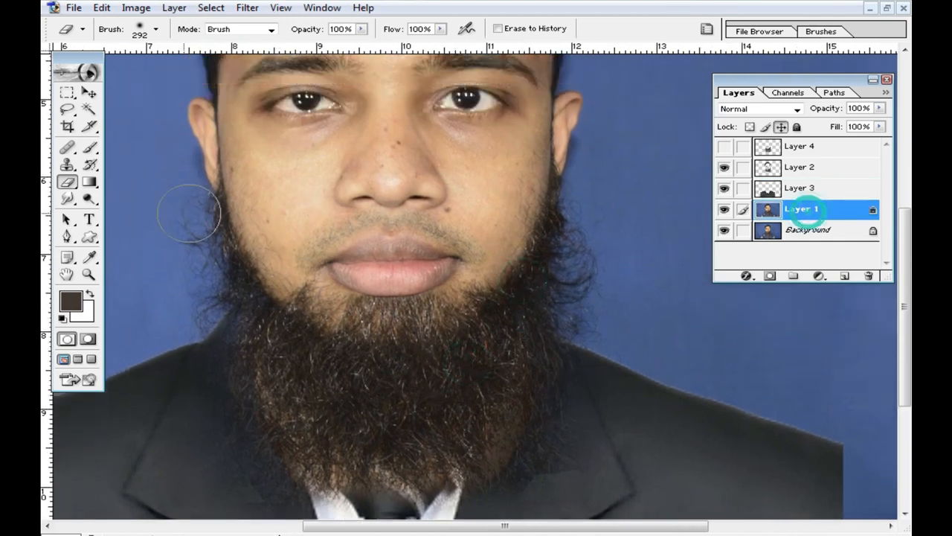
left_click(88, 165)
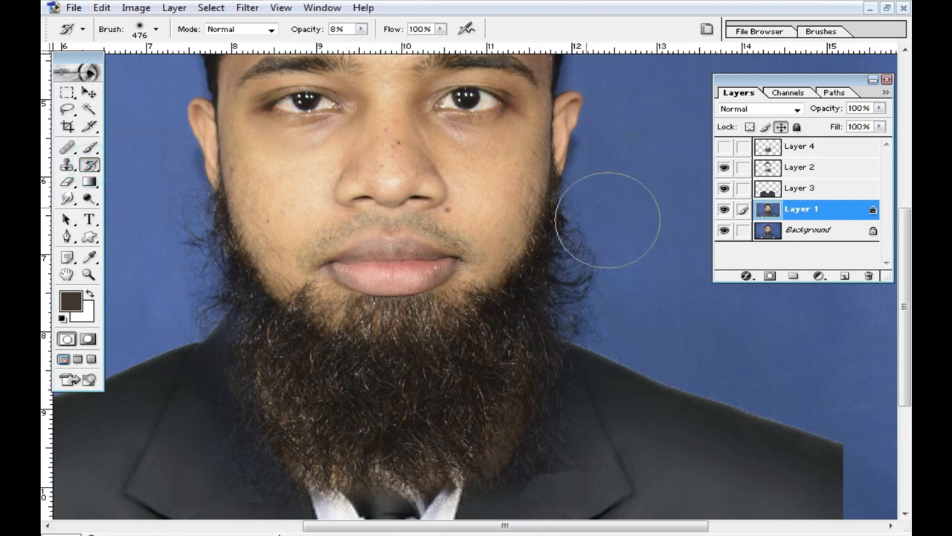
left_click_drag(363, 30, 681, 136)
left_click(606, 261)
left_click_drag(586, 284, 563, 232)
left_click(548, 251)
left_click(191, 210)
left_click(183, 230)
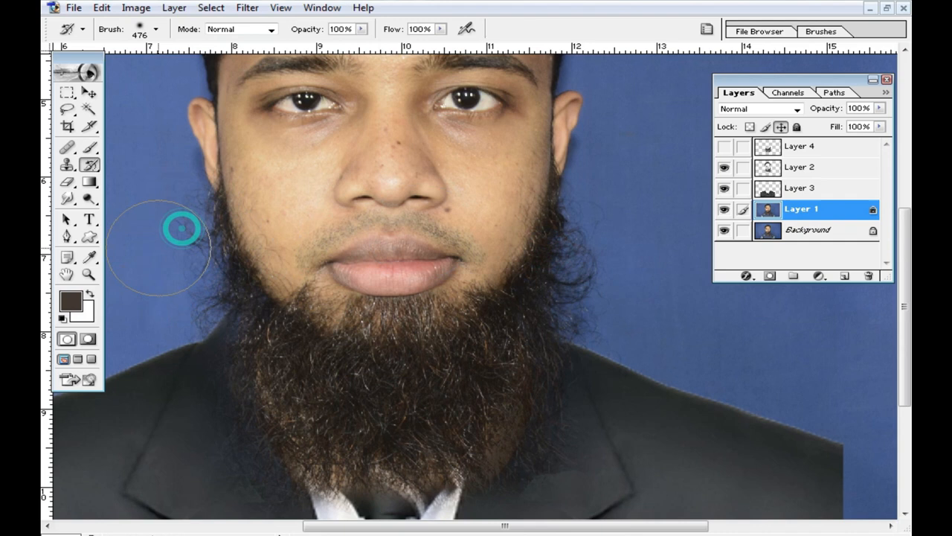
left_click(155, 244)
left_click(140, 244)
left_click(218, 231)
Delete the hidden beard copy, Layer 4.
left_click(616, 257, "alt")
left_click_drag(769, 328, 497, 269)
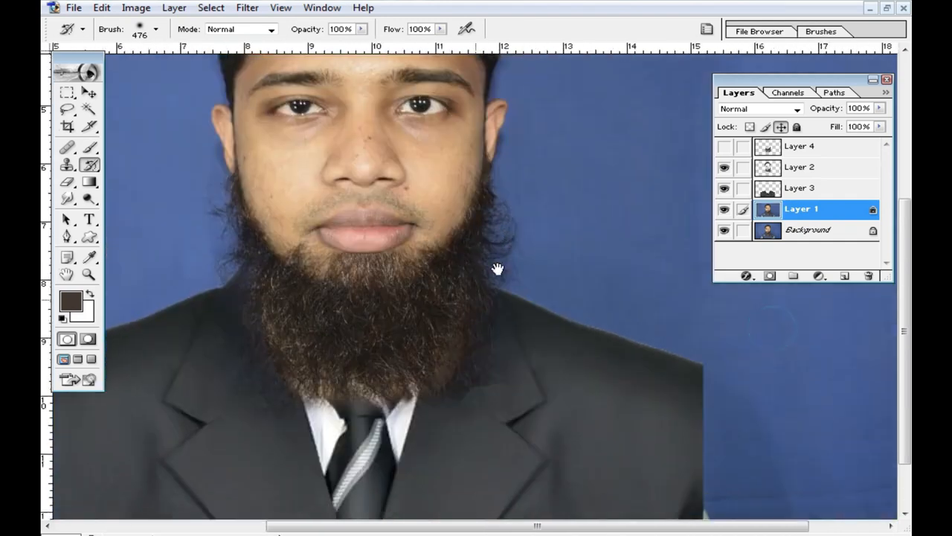
left_click(436, 314, "alt")
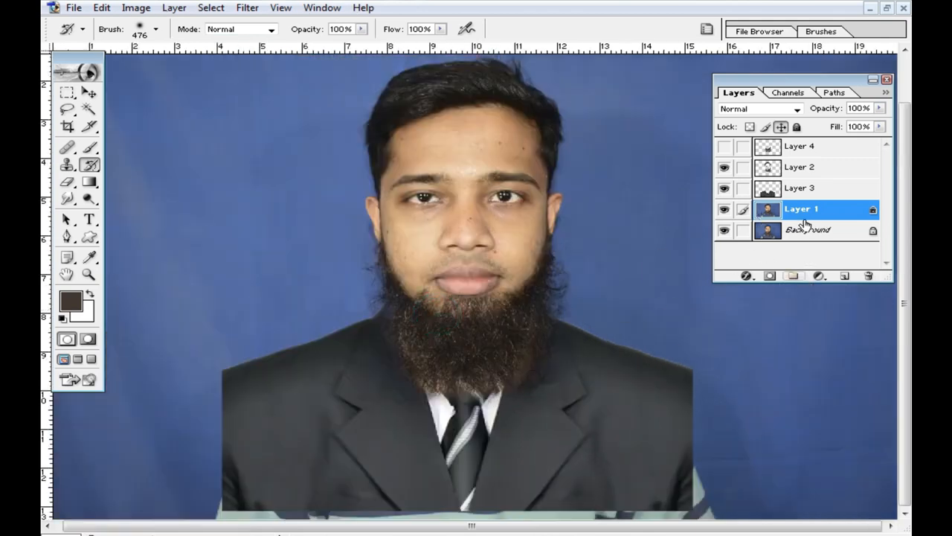
right_click(829, 148)
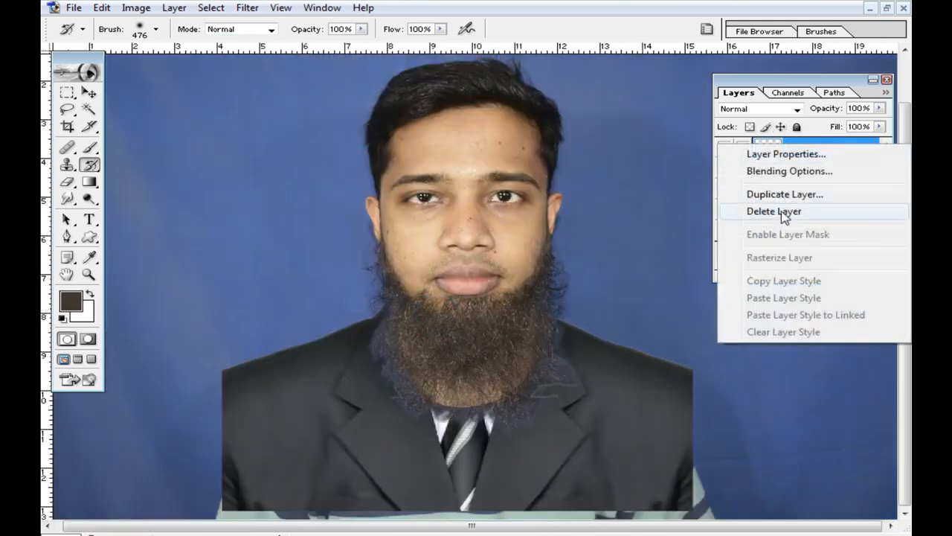
left_click(774, 211)
left_click(418, 210)
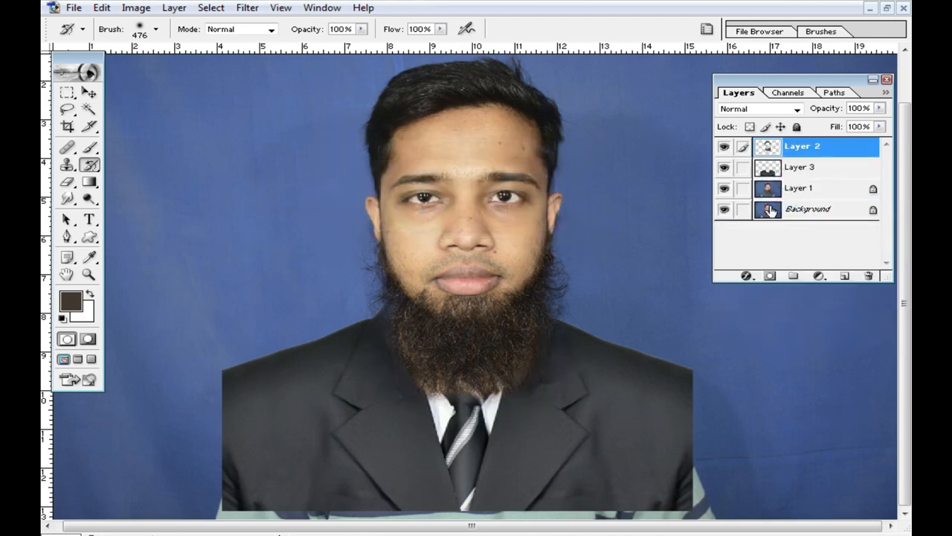
Examine the lower beard edge and side hairs where they meet the suit's collar and shoulders.
left_click(515, 307, "ctrl")
left_click(520, 337, "ctrl")
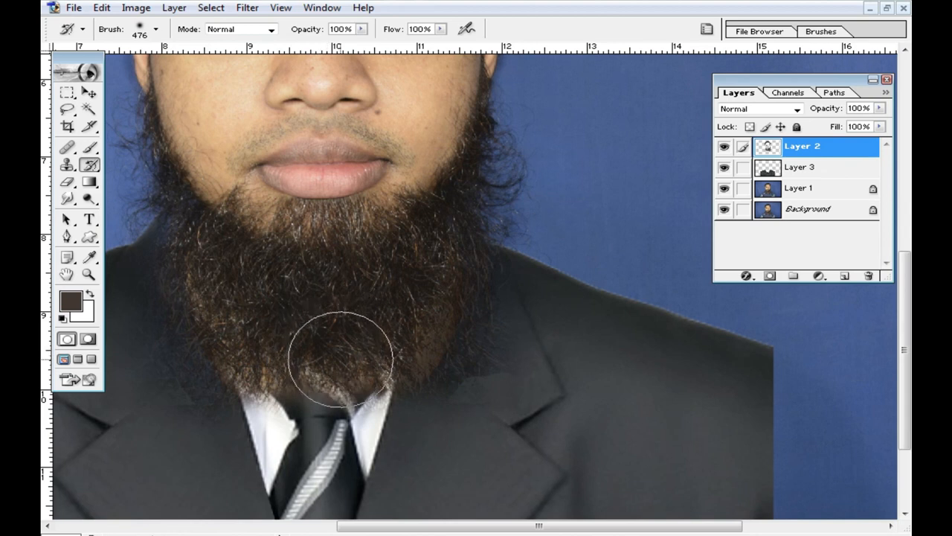
left_click(310, 332, "ctrl")
left_click_drag(232, 350, 450, 291)
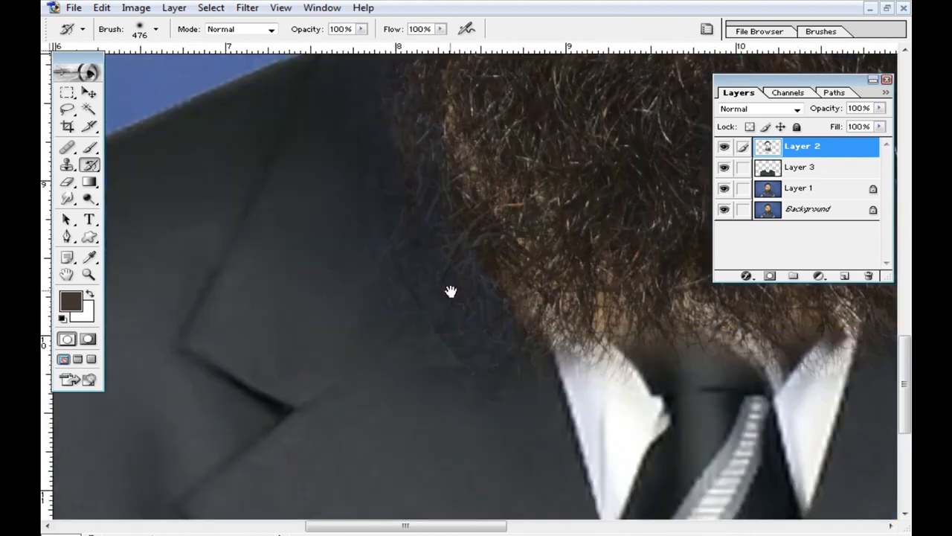
left_click_drag(628, 288, 448, 405)
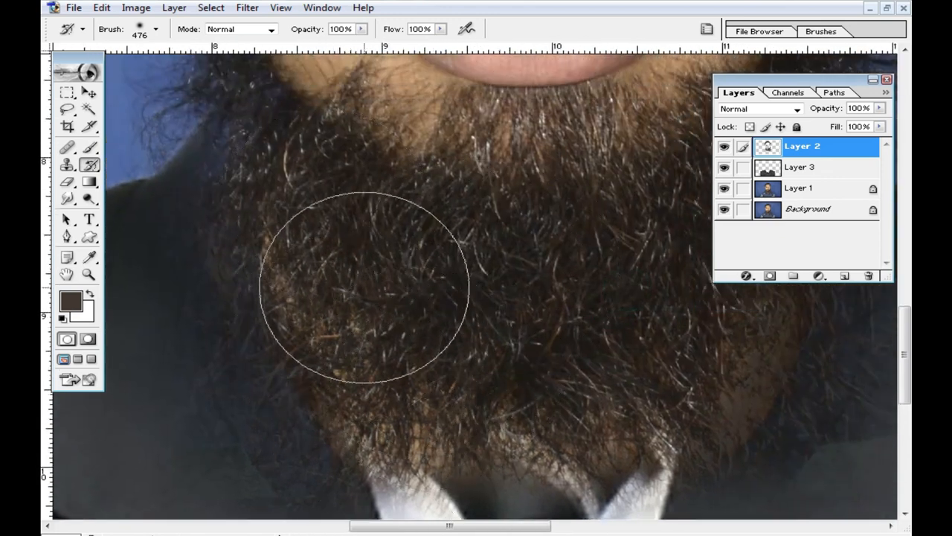
left_click(478, 300, "alt")
left_click(497, 289, "alt")
mouse_move(494, 297)
left_mouse_down()
mouse_move(463, 344)
mouse_move(421, 349)
left_mouse_up()
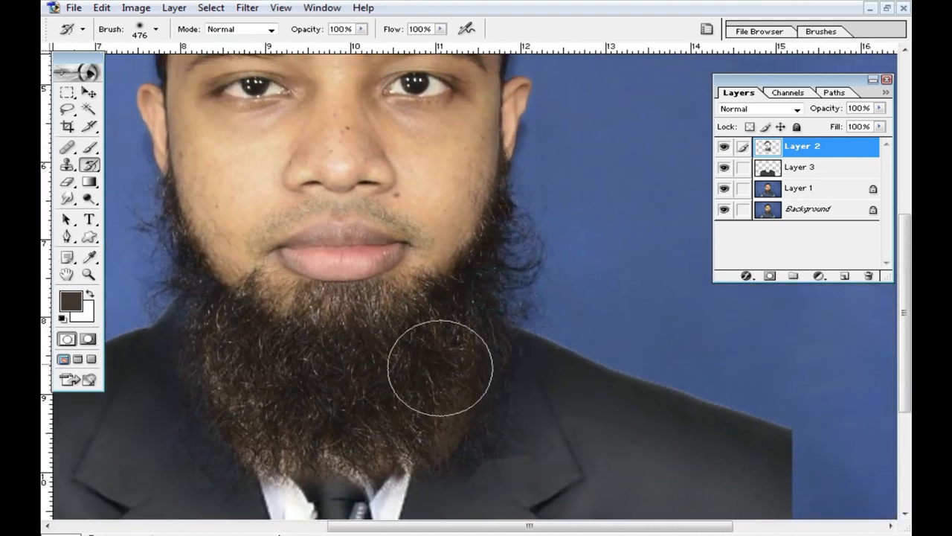
left_click(436, 357, "alt")
scroll(633, 304, "up", 3)
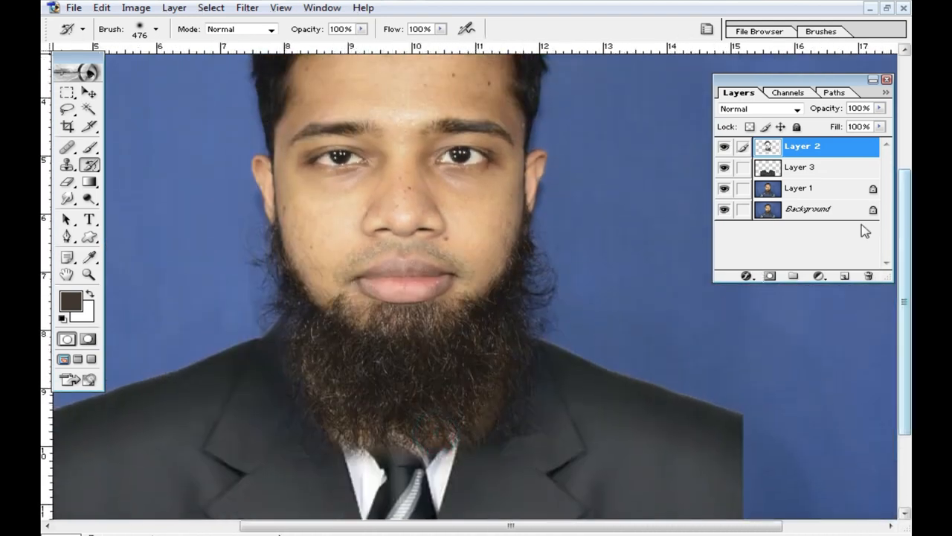
Hide Layer 2 and Layer 3, and open the Extract filter on Layer 1.
left_click(724, 147)
left_click(724, 167)
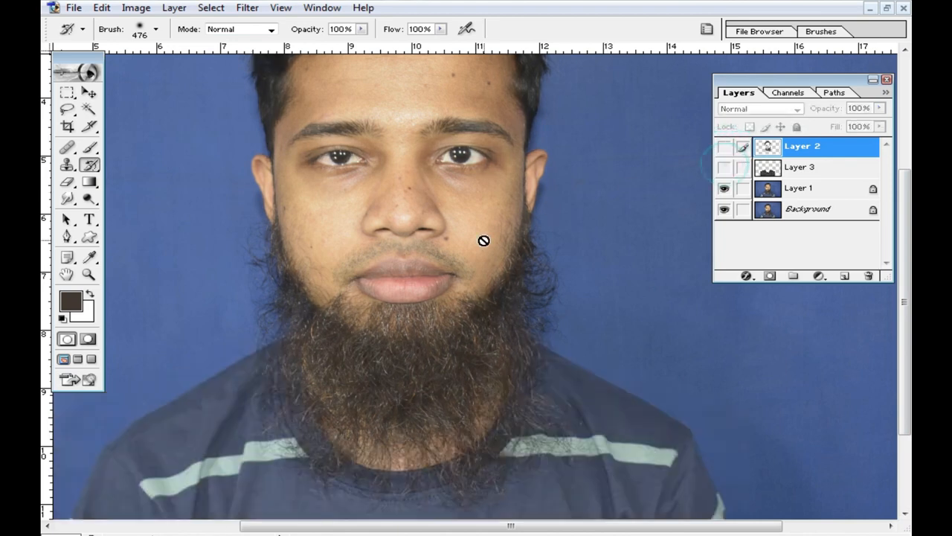
left_click(830, 191)
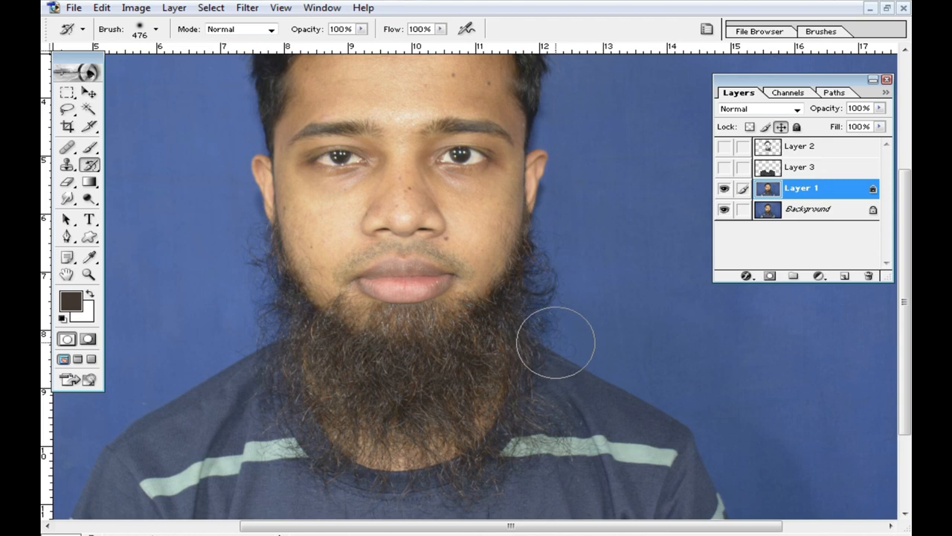
scroll(454, 320, "up", 2)
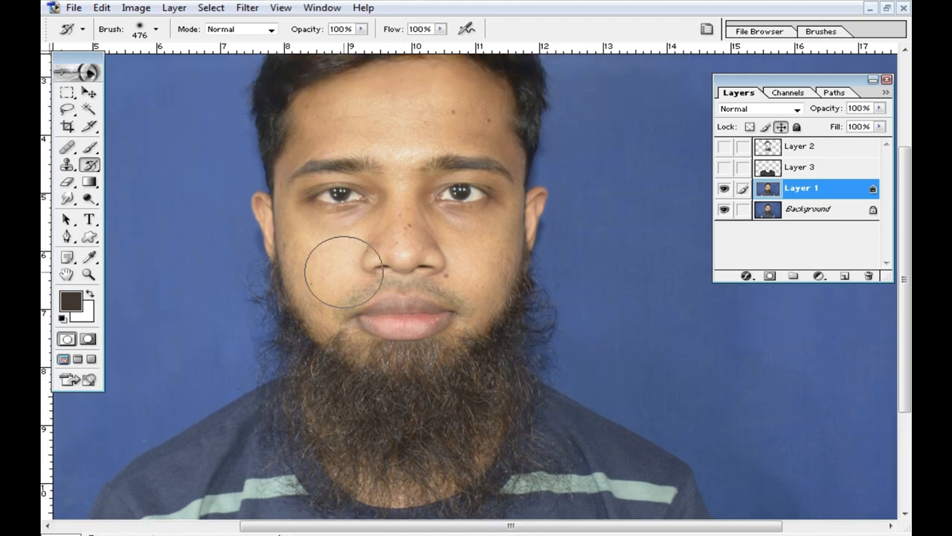
left_click(248, 8)
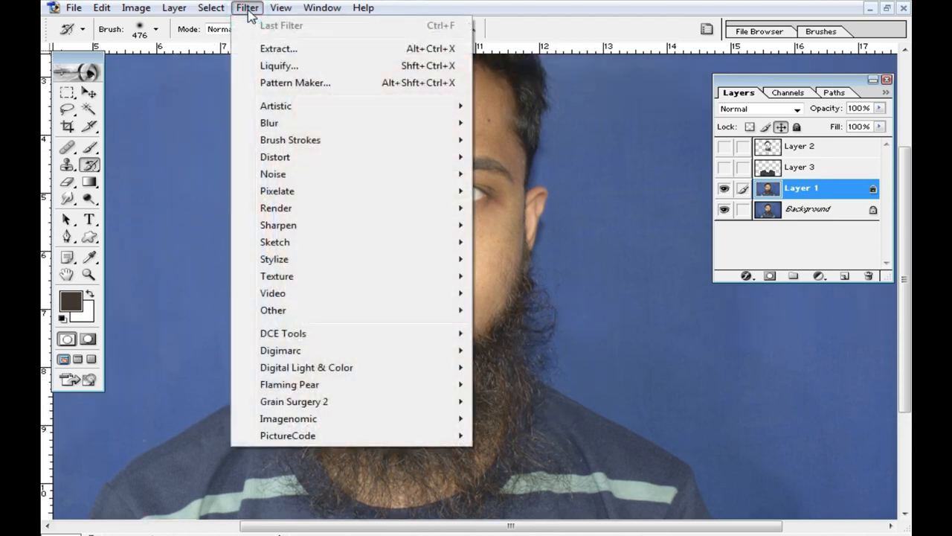
left_click(295, 49)
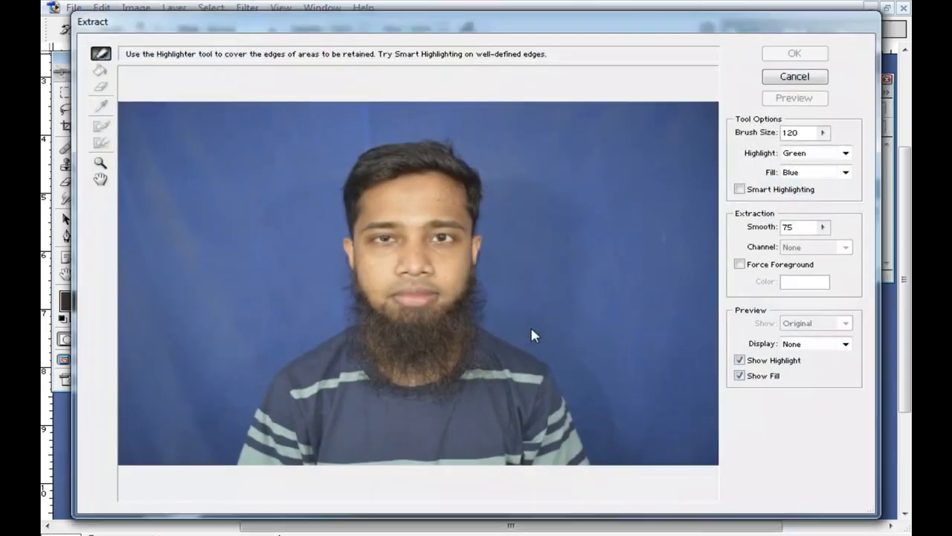
Highlight the T-shirt's edge along the shoulder on the image's left up to the beard, enlarging the brush size to 138.
left_click(232, 469)
left_click_drag(276, 369, 311, 345)
left_click(384, 341, "ctrl")
left_click(386, 340, "ctrl")
left_click(391, 332, "ctrl")
left_click_drag(411, 205, 349, 440)
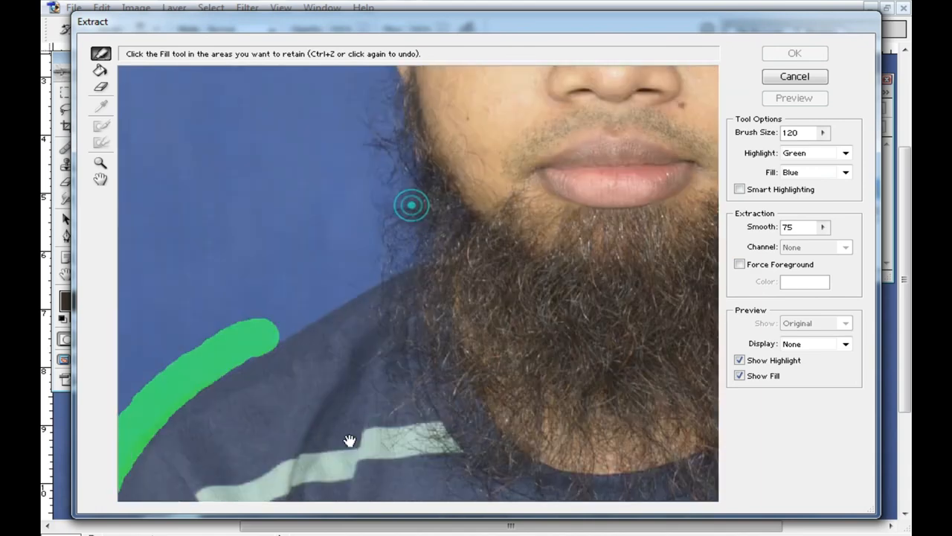
left_click_drag(227, 417, 360, 343)
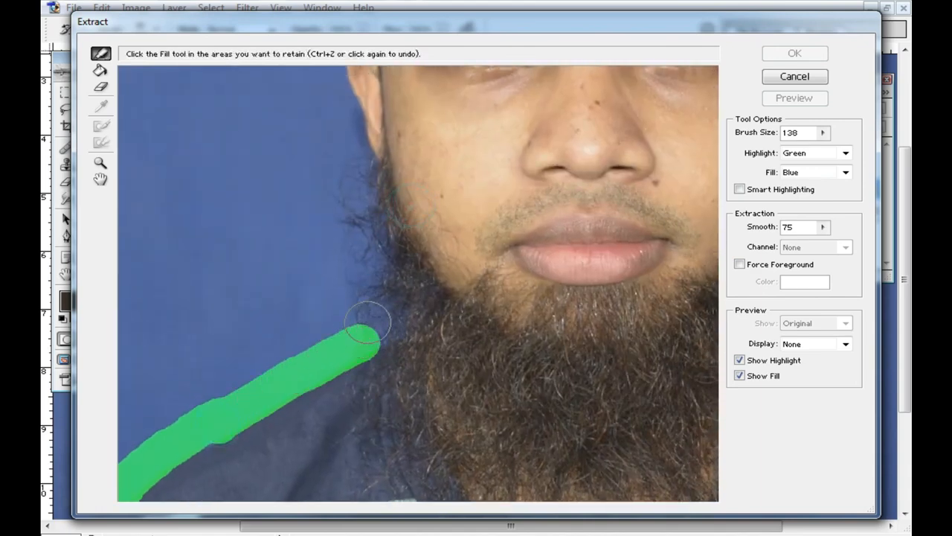
Continue the 138 highlight up the loose beard hairs and ear on the image's left and over the hair's outer edge.
mouse_move(358, 333)
left_mouse_down()
mouse_move(386, 323)
mouse_move(392, 301)
mouse_move(352, 171)
left_mouse_up()
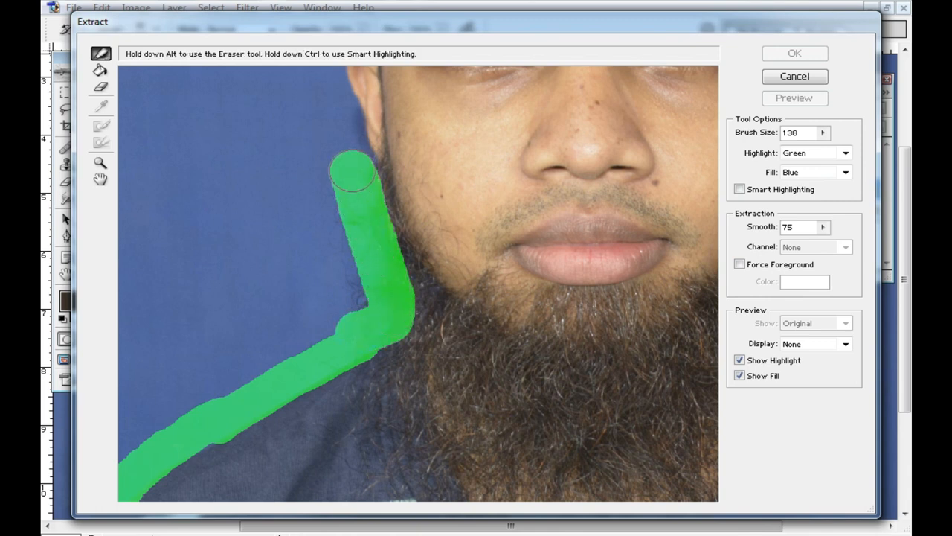
left_click_drag(379, 303, 341, 181)
left_click(523, 303, "alt")
mouse_move(457, 208)
left_mouse_down()
mouse_move(491, 367)
mouse_move(515, 398)
left_mouse_up()
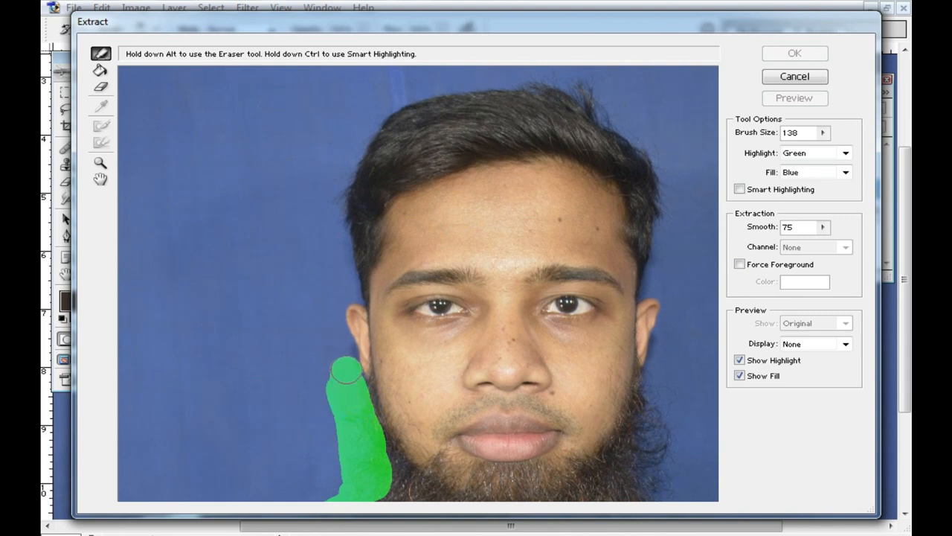
mouse_move(353, 278)
left_mouse_down()
mouse_move(346, 163)
mouse_move(383, 119)
mouse_move(419, 97)
mouse_move(483, 84)
mouse_move(560, 89)
mouse_move(609, 115)
mouse_move(660, 173)
mouse_move(673, 246)
left_mouse_up()
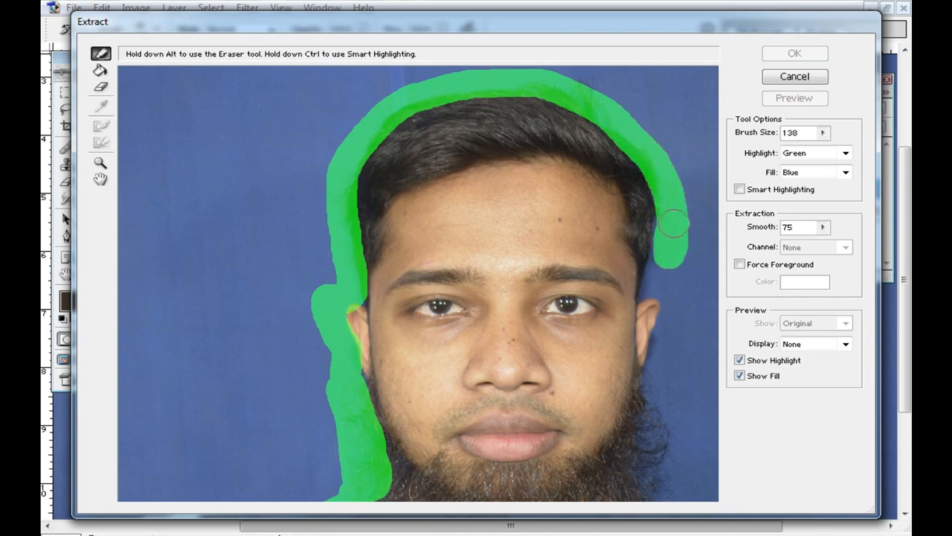
Highlight the ear, beard edge and shoulder on the image's right down to the bottom of the photo.
left_click_drag(688, 339, 483, 213)
left_click_drag(472, 179, 471, 178)
left_click_drag(456, 251, 465, 364)
left_click_drag(528, 440, 470, 305)
mouse_move(398, 237)
left_mouse_down()
mouse_move(565, 326)
mouse_move(619, 479)
left_mouse_up()
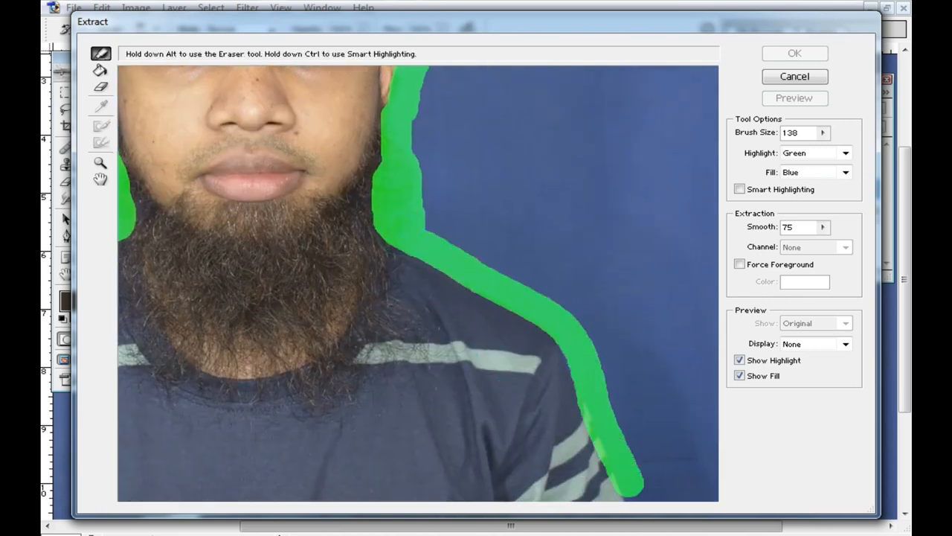
key("ctrl+0")
left_click_drag(593, 441, 609, 472)
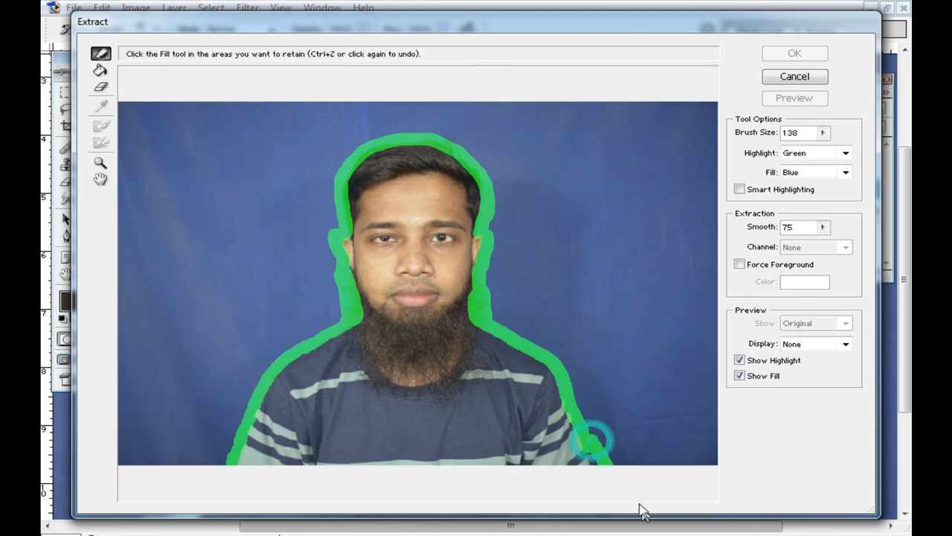
Fill the outlined man as the area to retain and apply the extraction with Smooth at 75.
key("ctrl+minus")
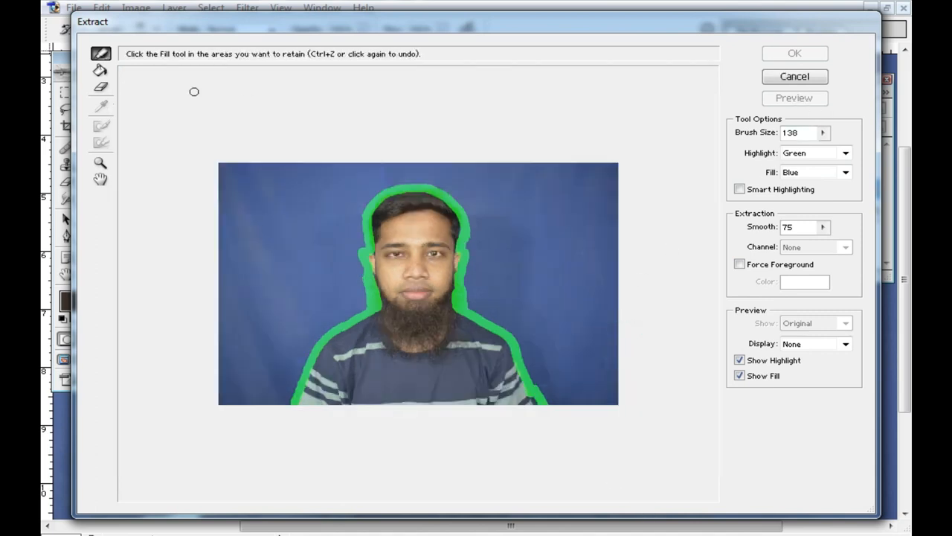
left_click(100, 70)
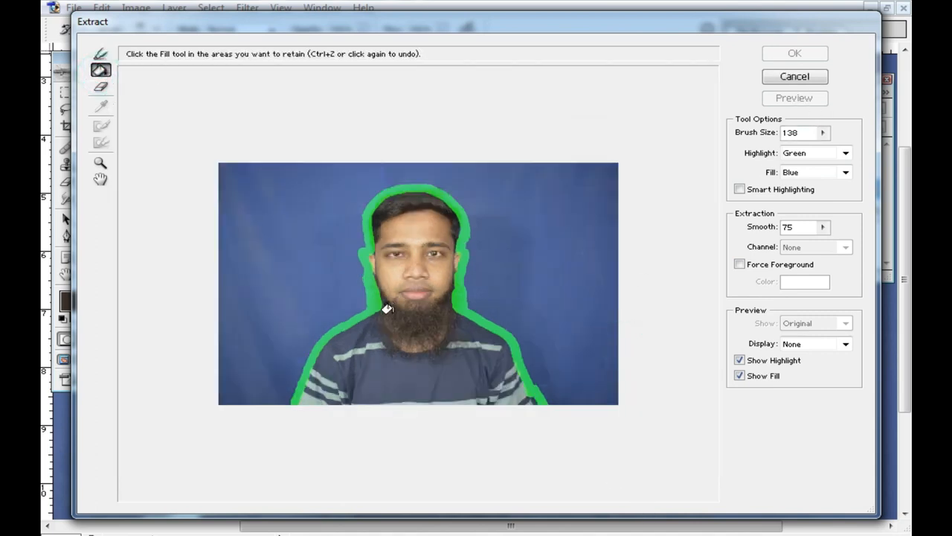
left_click(824, 227)
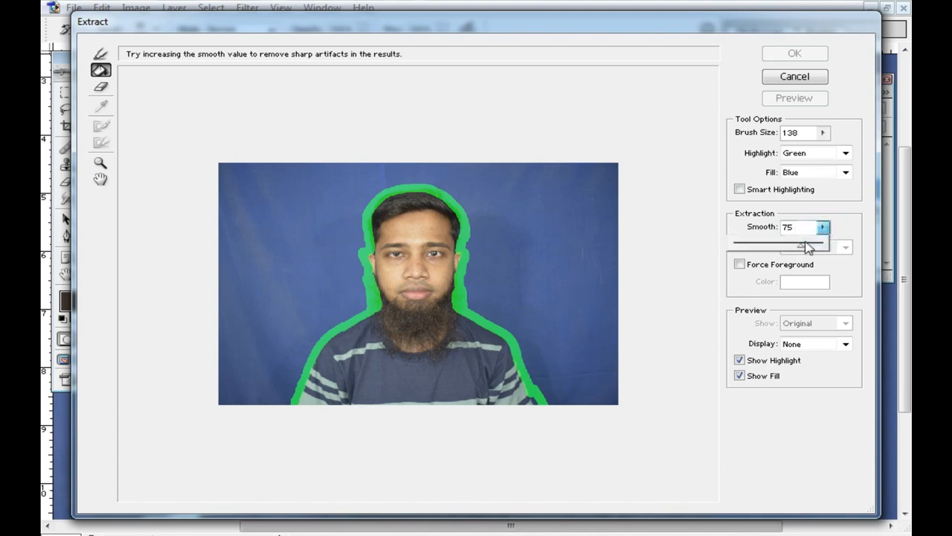
left_click(427, 340)
left_click(794, 53)
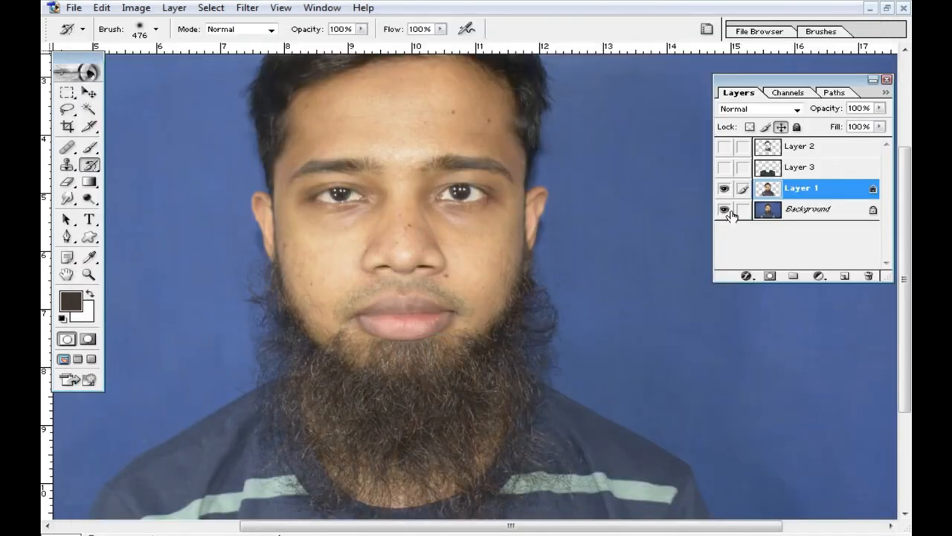
Hide the Background layer and check the extracted beard edges against transparency.
left_click(724, 210)
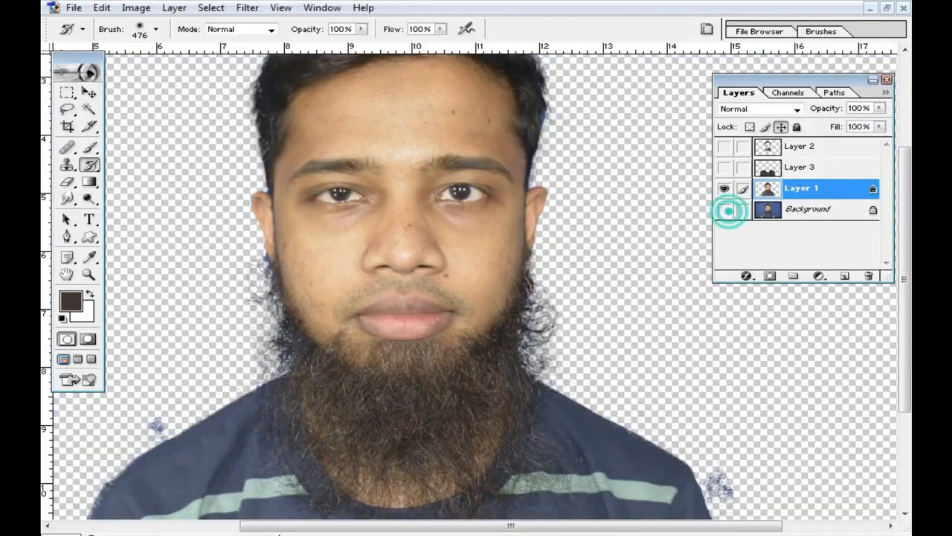
left_click(446, 329)
left_click_drag(447, 276, 512, 320)
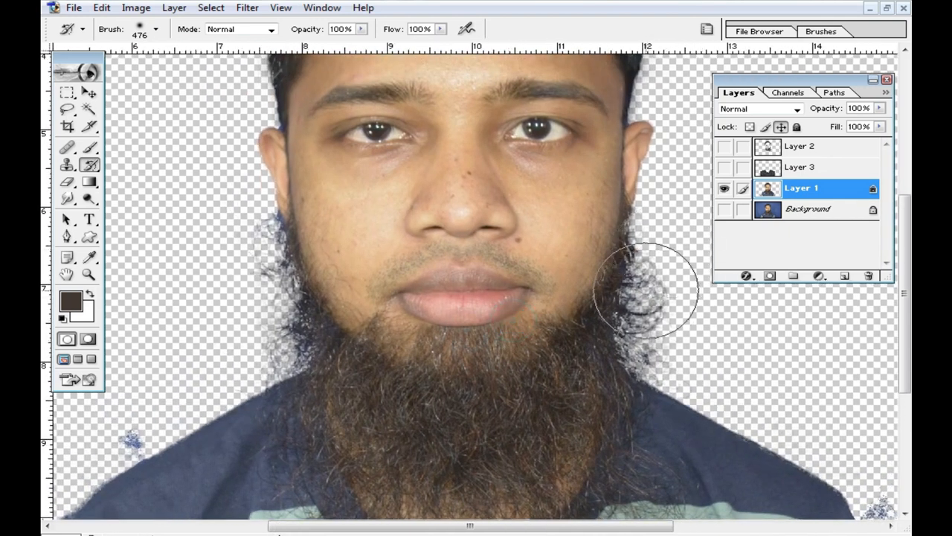
Lasso the loose beard curls beside the jaw on the image's right with 0 px feather and copy them to a new layer.
left_click(68, 111)
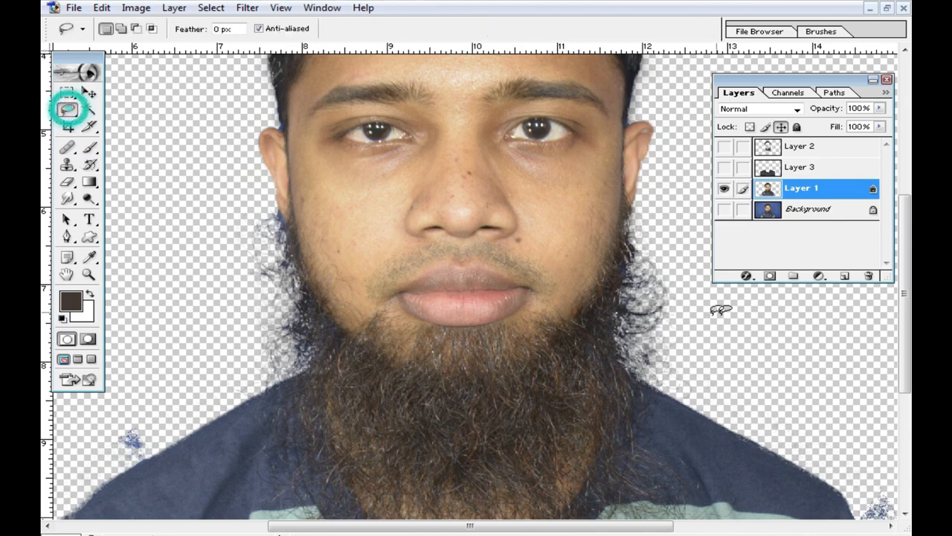
left_click(661, 320, "ctrl")
left_click_drag(591, 282, 529, 301)
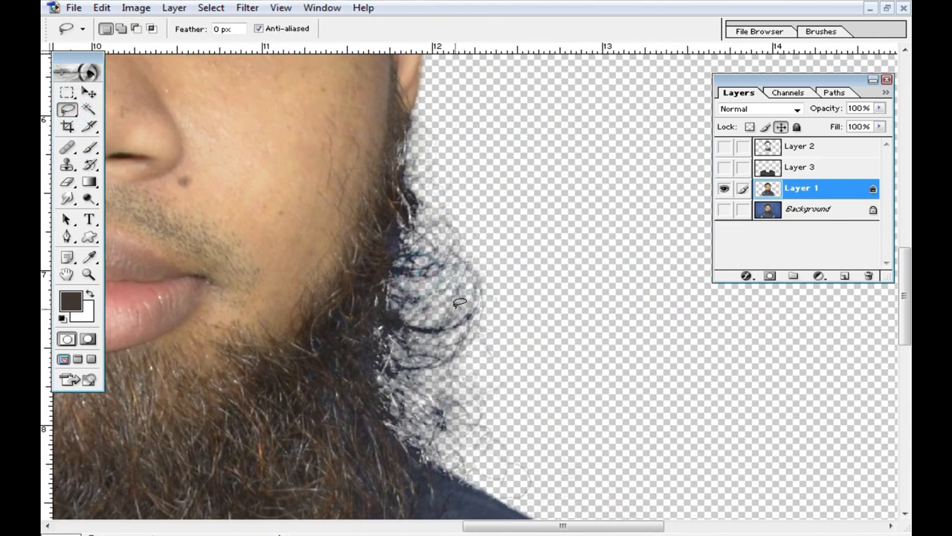
left_click_drag(588, 530, 570, 510)
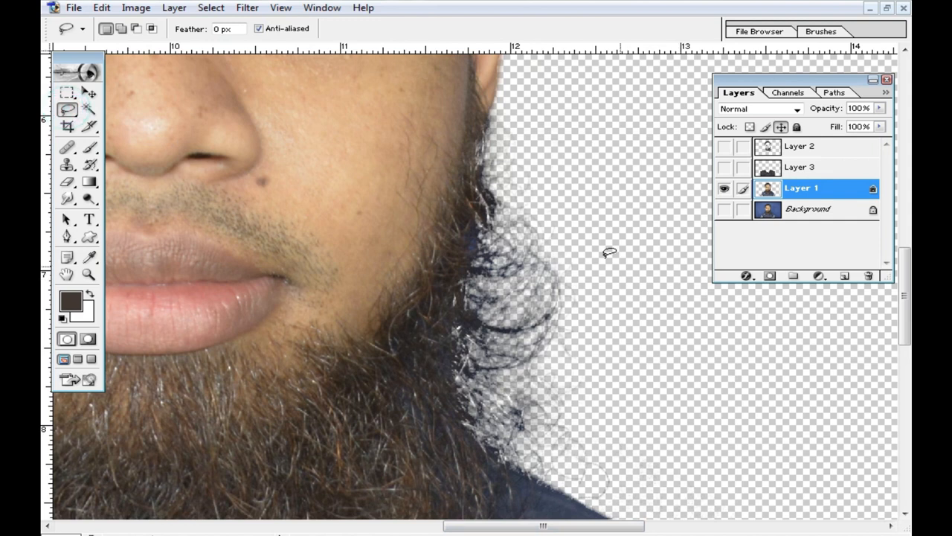
left_click_drag(578, 220, 610, 444)
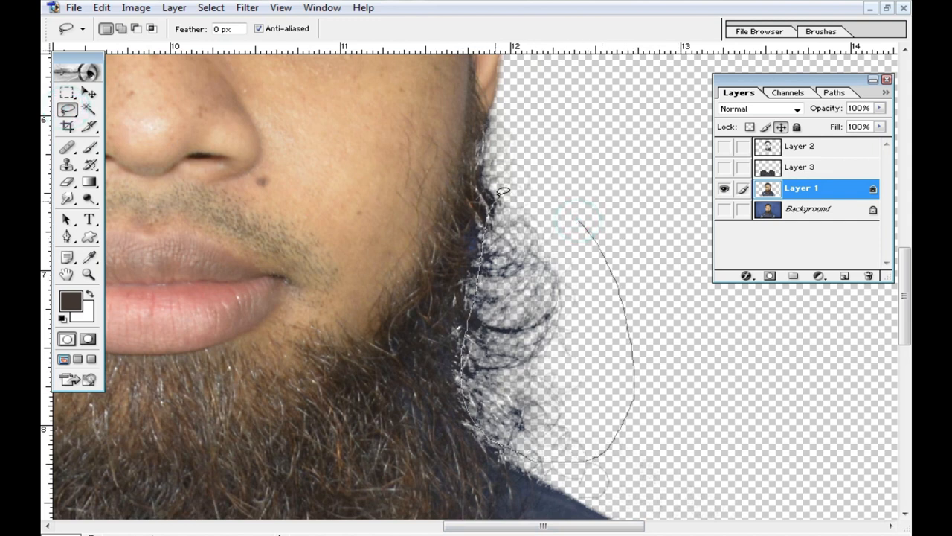
left_click_drag(574, 224, 574, 224)
key("v")
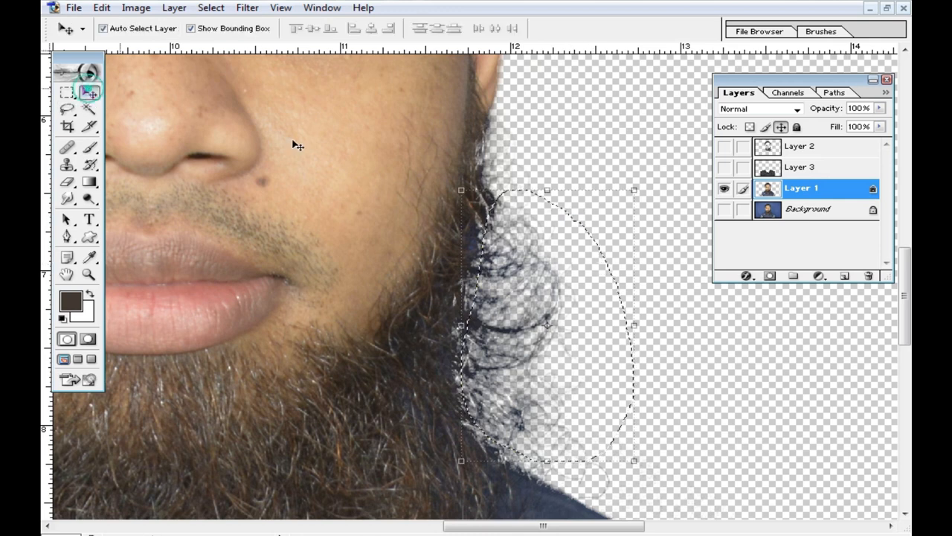
key("ctrl+j")
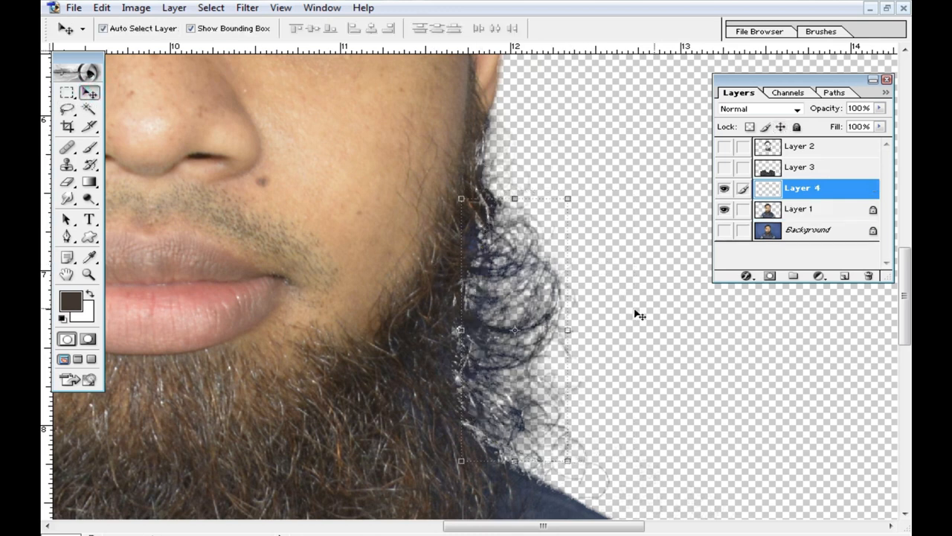
Move the copied curls onto the empty area beside the face, and show Layer 3 and Layer 2 again.
left_click_drag(514, 323, 771, 354)
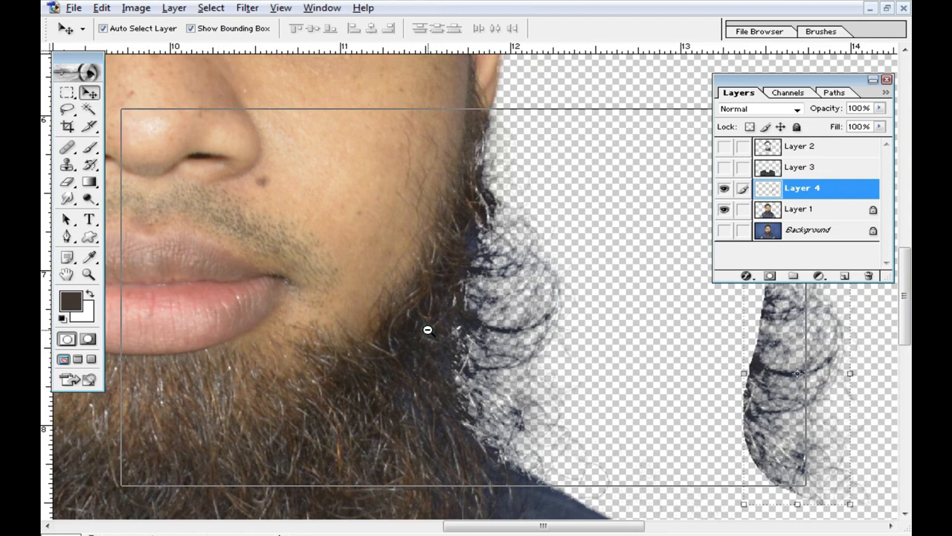
left_click(434, 330, "alt")
left_click(454, 307, "alt")
left_click(453, 309, "alt")
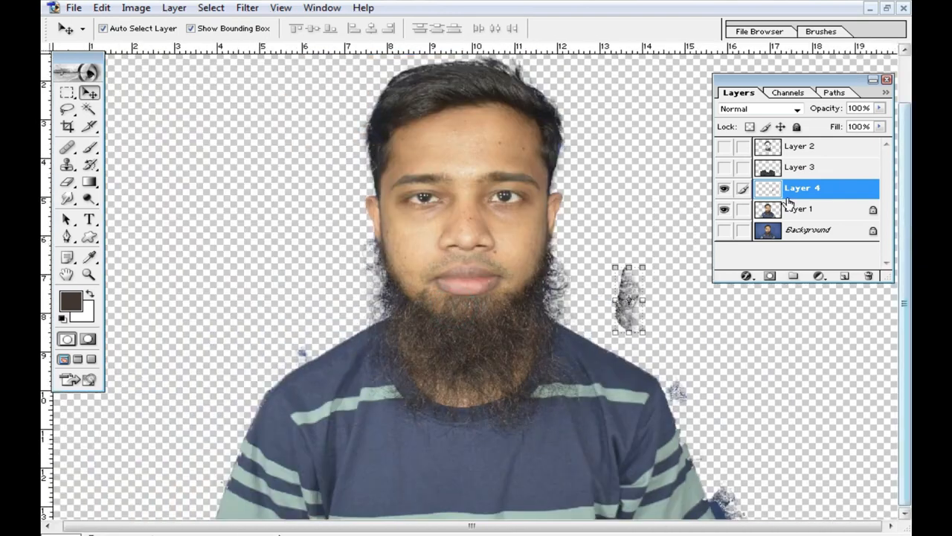
left_click(724, 167)
left_click(725, 147)
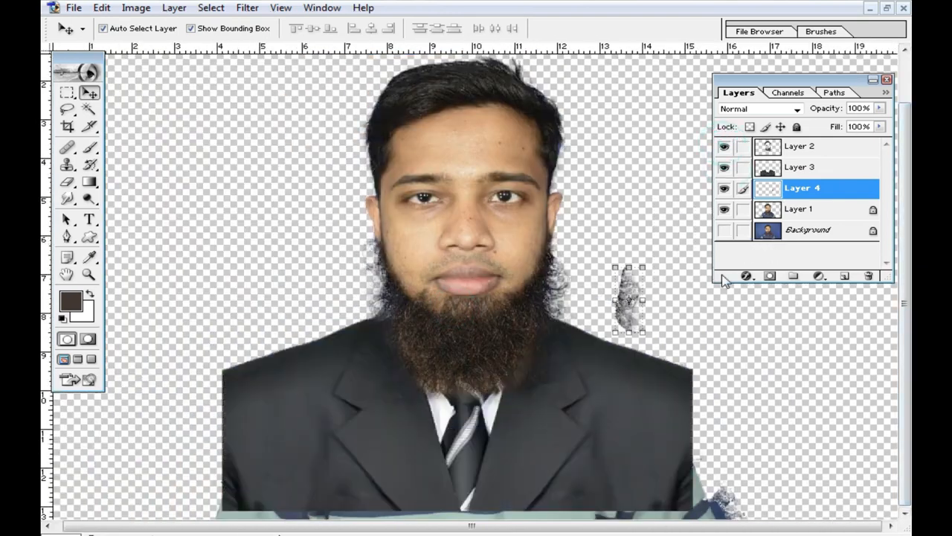
Bring Layer 4 above Layer 2 and place its curls over the lower beard on the image's left, near the shirt collar.
left_click(493, 313, "ctrl")
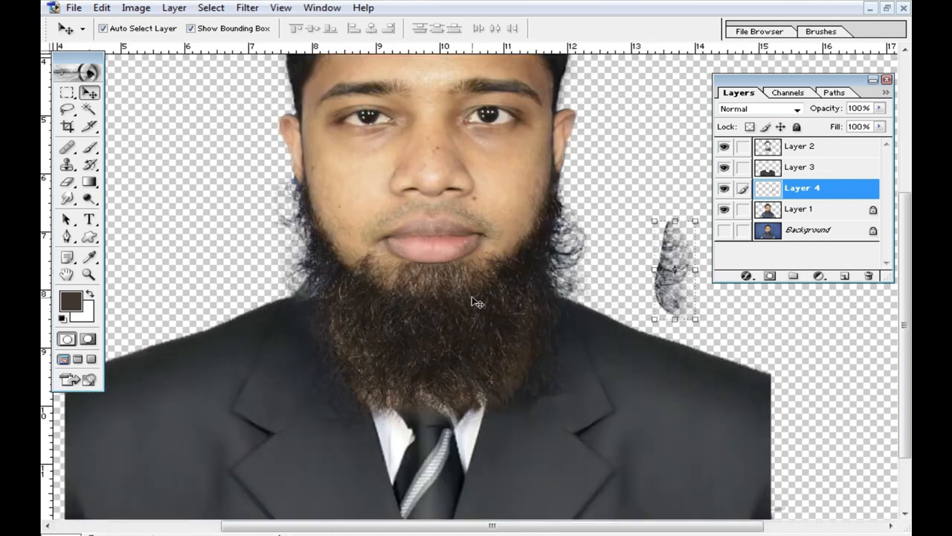
left_click(450, 284, "ctrl")
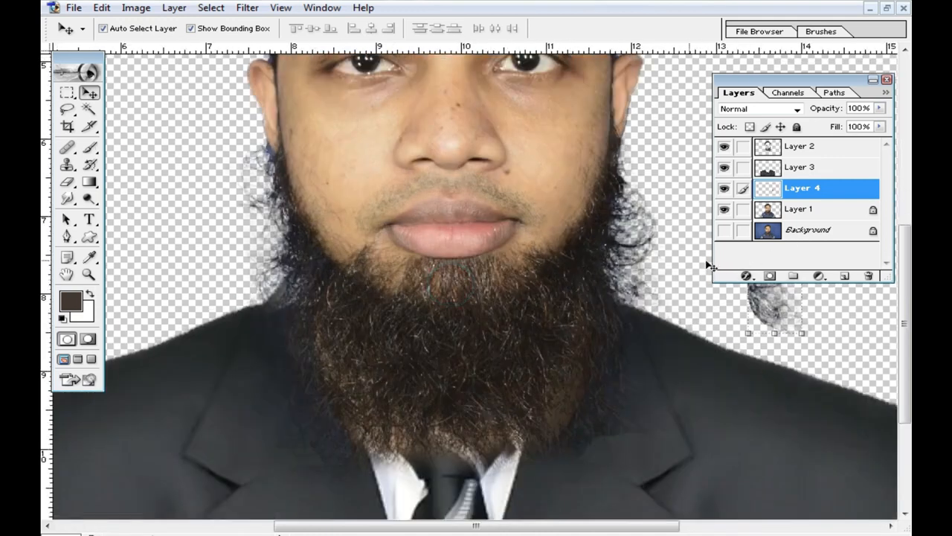
left_click_drag(740, 323, 573, 362)
left_click_drag(617, 446, 732, 347)
left_click_drag(825, 189, 832, 143)
left_click_drag(736, 326, 364, 391)
left_click(440, 374, "ctrl")
left_click(435, 372, "ctrl")
left_click_drag(430, 372, 498, 480)
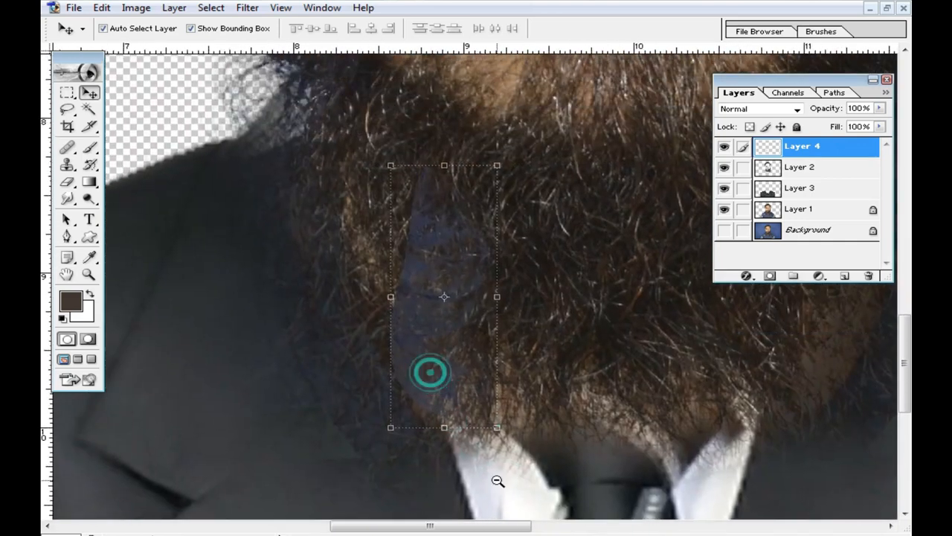
Rotate Layer 4's beard curls to lie horizontally and move them onto the empty area beside the face.
left_click(498, 480, "alt")
left_click_drag(537, 194, 647, 344)
double_click(527, 299)
left_click_drag(548, 296, 249, 141)
Enlarge the curls to 168.5% and place them above the suit's shoulder on the image's left.
left_click(374, 226, "alt")
left_click_drag(364, 232, 482, 328)
left_click(471, 313, "ctrl")
left_click_drag(515, 291, 332, 203)
left_click_drag(400, 246, 469, 294)
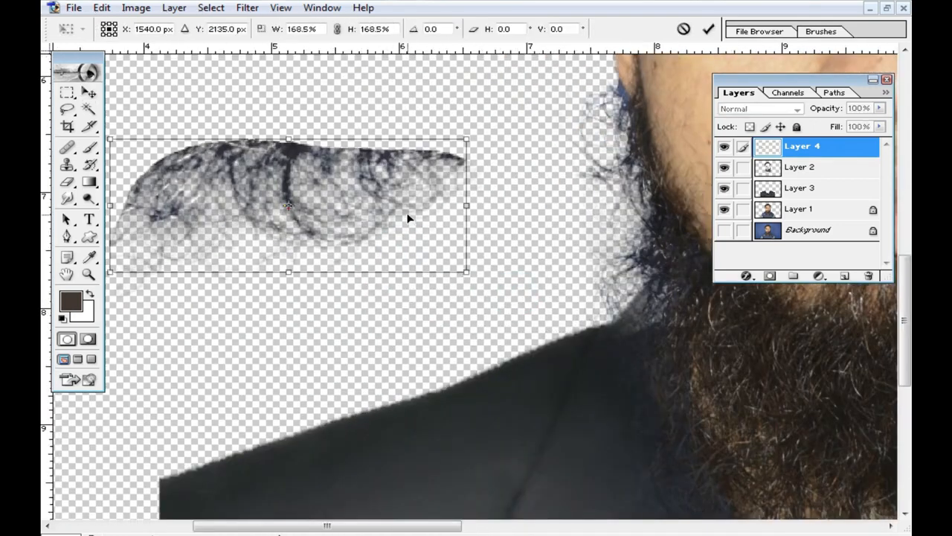
double_click(407, 217)
left_click_drag(350, 193, 403, 260)
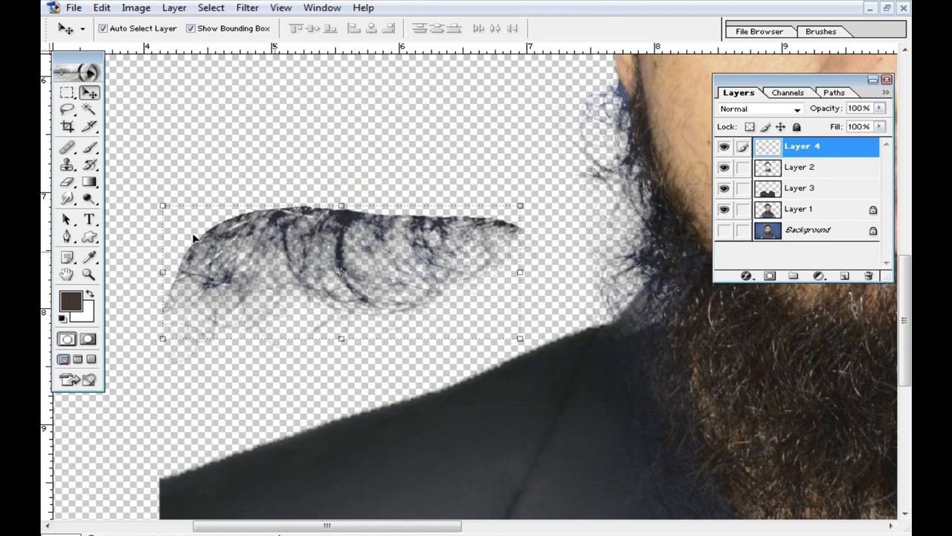
Fade the hard upper and left edges of the curls with a soft 292 px eraser at 100% opacity.
left_click(67, 182)
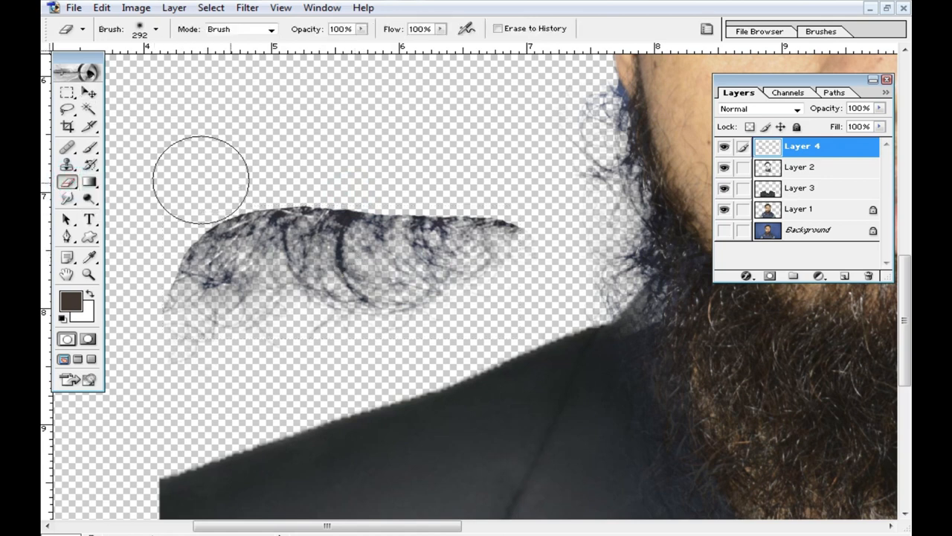
mouse_move(346, 160)
left_mouse_down()
mouse_move(355, 174)
mouse_move(395, 180)
mouse_move(476, 168)
left_mouse_up()
left_click(488, 177)
left_click(317, 180)
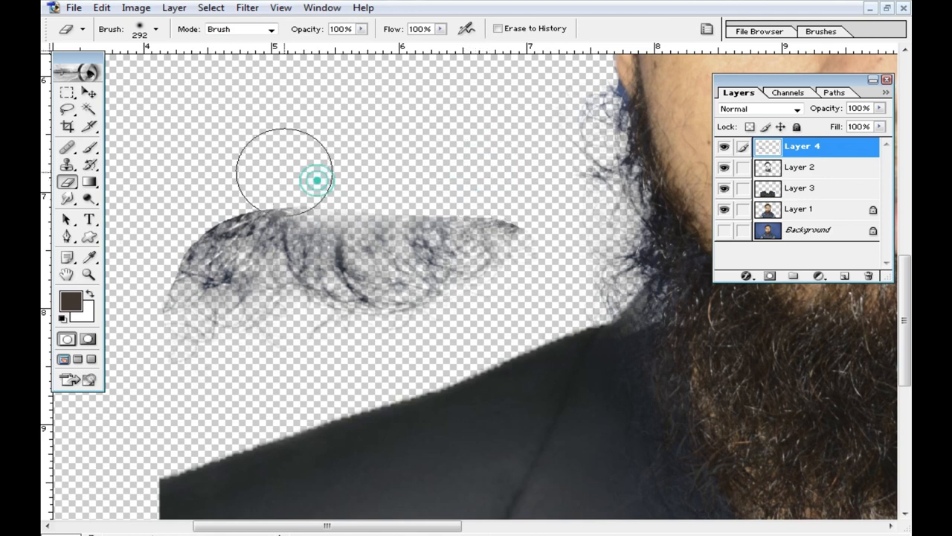
left_click(260, 179)
left_click(211, 179)
left_click(323, 186)
left_click(425, 172)
left_click(263, 174)
left_click(130, 253)
left_click(153, 341)
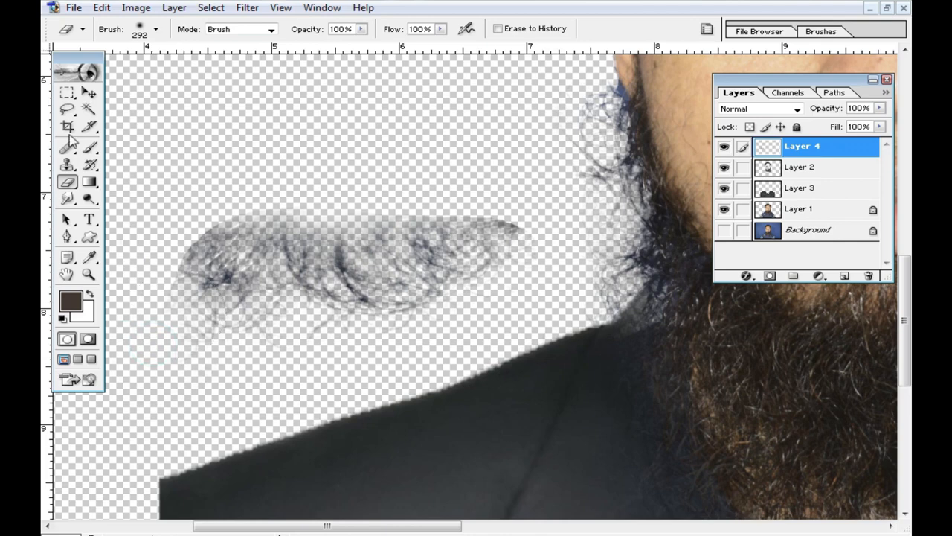
Move the softened curls onto the lower beard, just above the shirt collar.
left_click(87, 97)
left_click(432, 238, "alt")
mouse_move(499, 335)
left_mouse_down()
mouse_move(390, 333)
mouse_move(295, 272)
left_mouse_up()
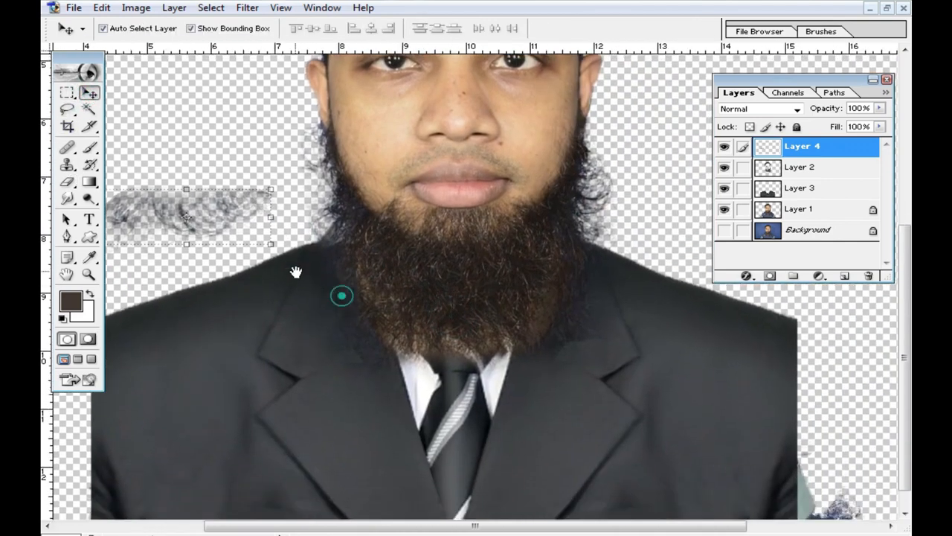
left_click_drag(207, 209, 495, 318)
left_click(493, 314, "ctrl")
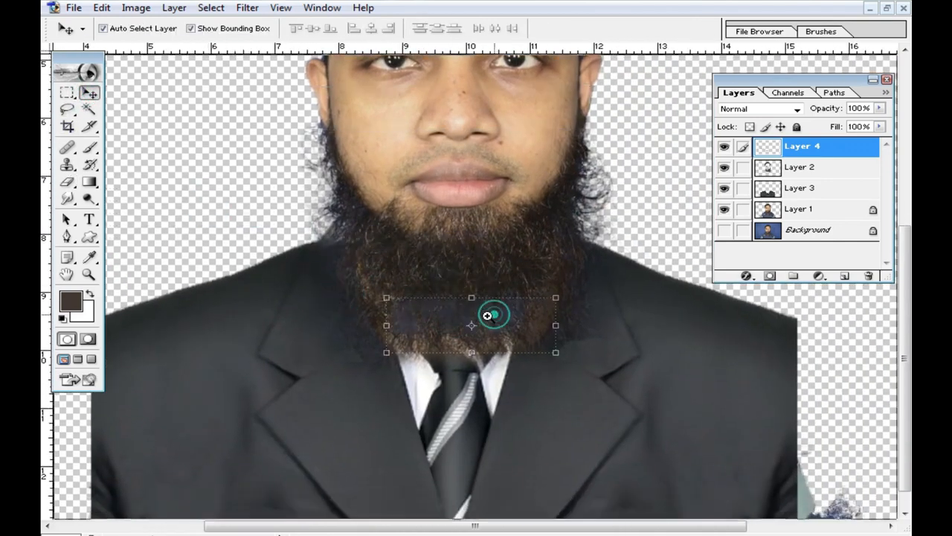
left_click(451, 283, "ctrl")
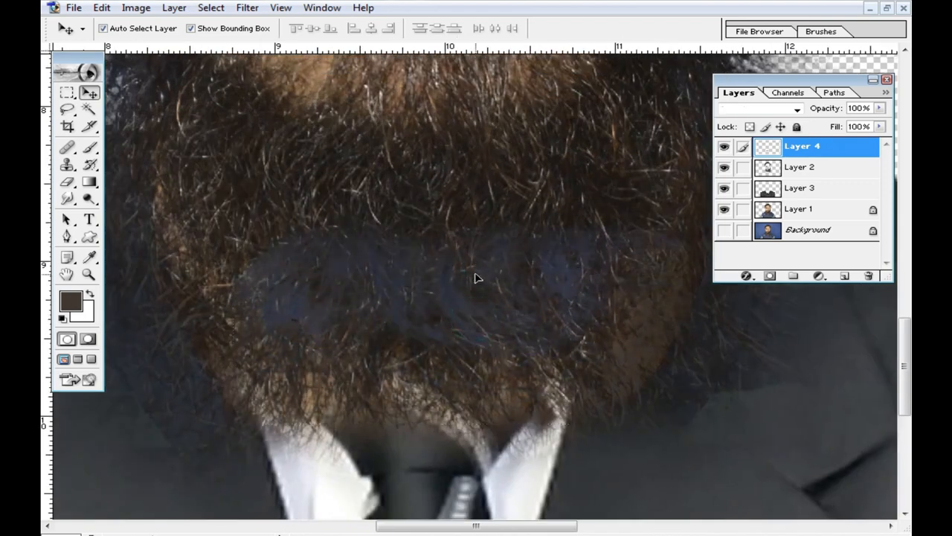
Remove the blue tint from Layer 4 by setting its Hue/Saturation saturation to -100.
key("ctrl+u")
left_click_drag(614, 276, 460, 283)
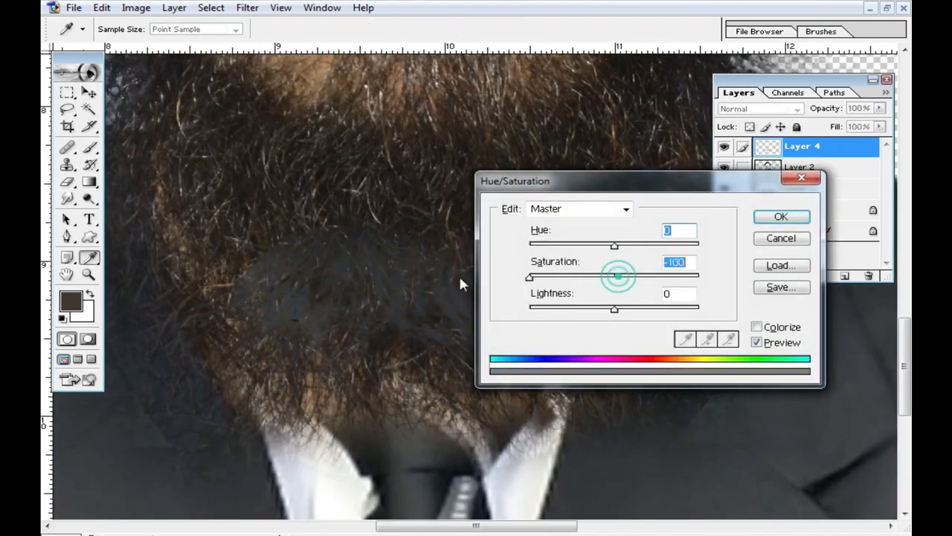
left_click(780, 218)
Darken Layer 4 with a Curves point at input 164, output 115, and set the layer's opacity to 43%.
key("ctrl+m")
left_click_drag(639, 225, 659, 231)
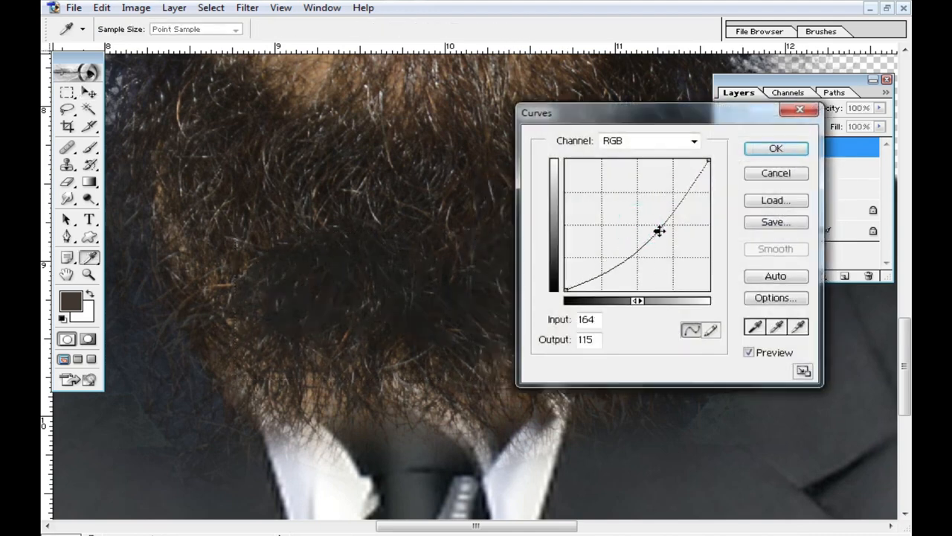
left_click(776, 149)
left_click(880, 109)
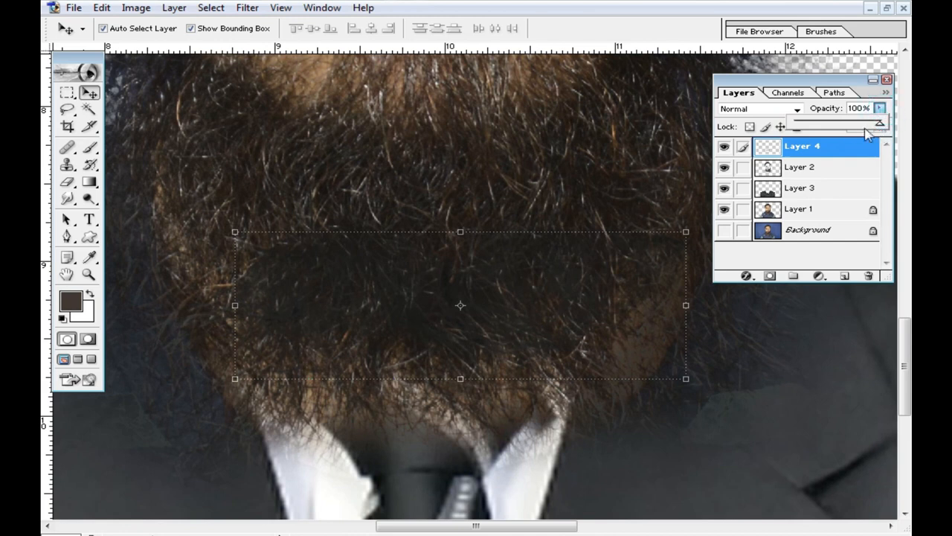
left_click_drag(881, 128, 854, 130)
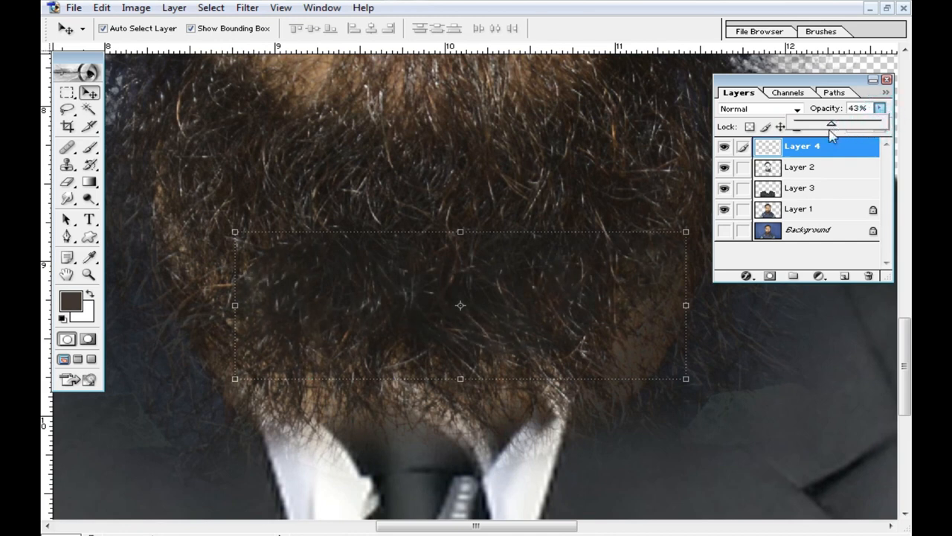
Duplicate Layer 4's curls repeatedly and spread the copies across the chin and lower beard.
left_click(310, 310, "alt")
left_click_drag(451, 336, 432, 352)
left_click_drag(499, 280, 573, 421)
mouse_move(476, 374)
left_mouse_down()
mouse_move(523, 389)
mouse_move(525, 374)
mouse_move(521, 383)
mouse_move(468, 370)
mouse_move(484, 370)
left_mouse_up()
left_click_drag(501, 365, 465, 250)
left_click_drag(466, 250, 400, 232)
left_click_drag(401, 233, 378, 204)
left_click_drag(380, 203, 490, 192)
left_click(579, 291, "alt")
left_click_drag(542, 297, 418, 366)
Duplicate Layer 4 copy once more and place the duplicate over the beard's edge on the image's left.
left_click(355, 281)
left_click(552, 385)
left_click(457, 373, "alt")
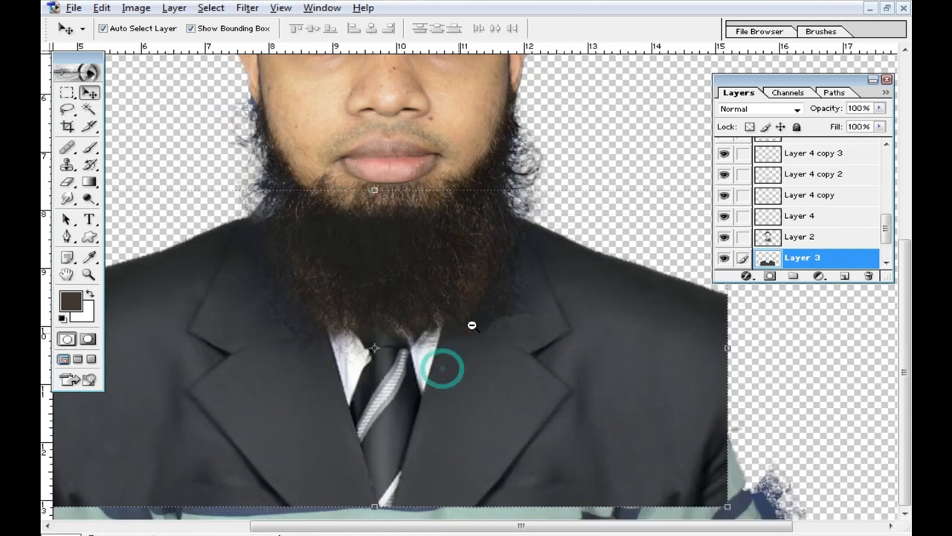
left_click(436, 266, "ctrl")
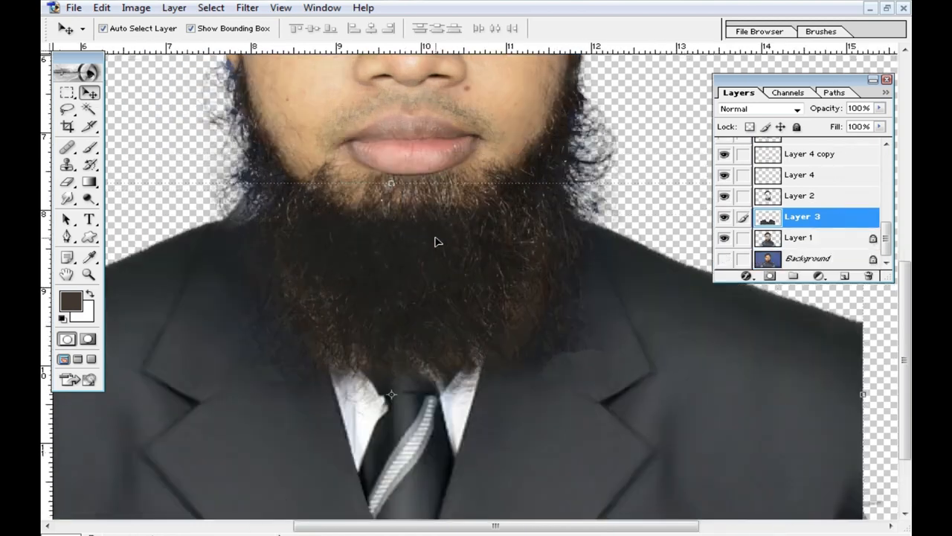
left_click(428, 244)
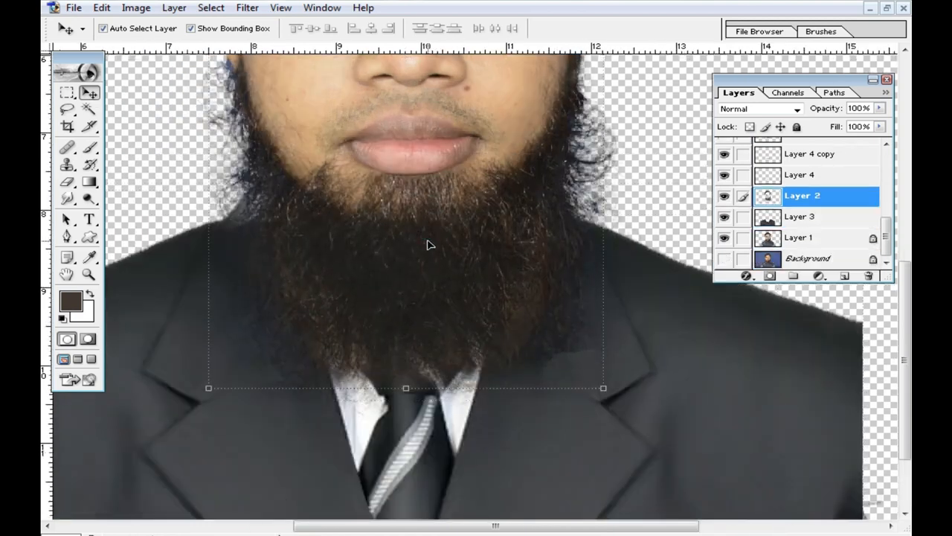
left_click(814, 153)
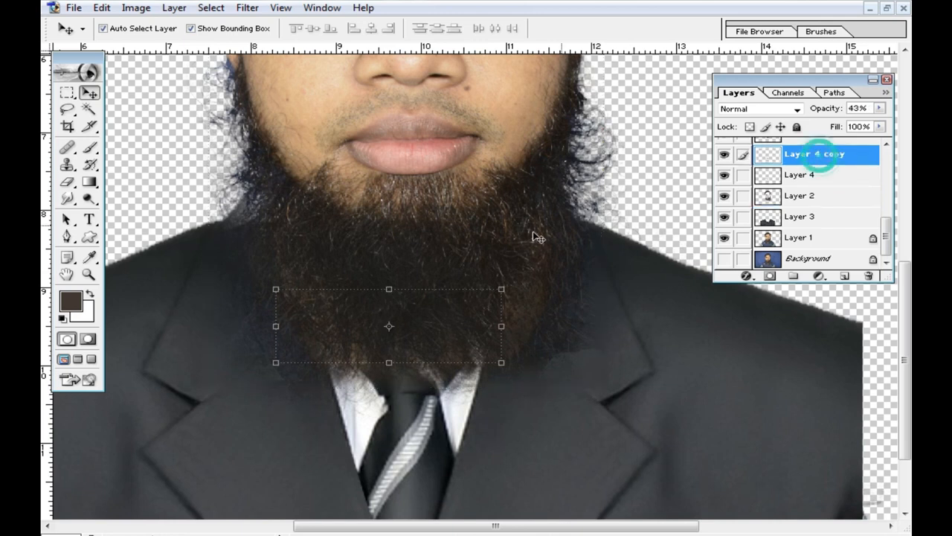
left_click(409, 310)
left_click_drag(348, 319, 348, 309, "alt")
left_click(524, 287, "alt")
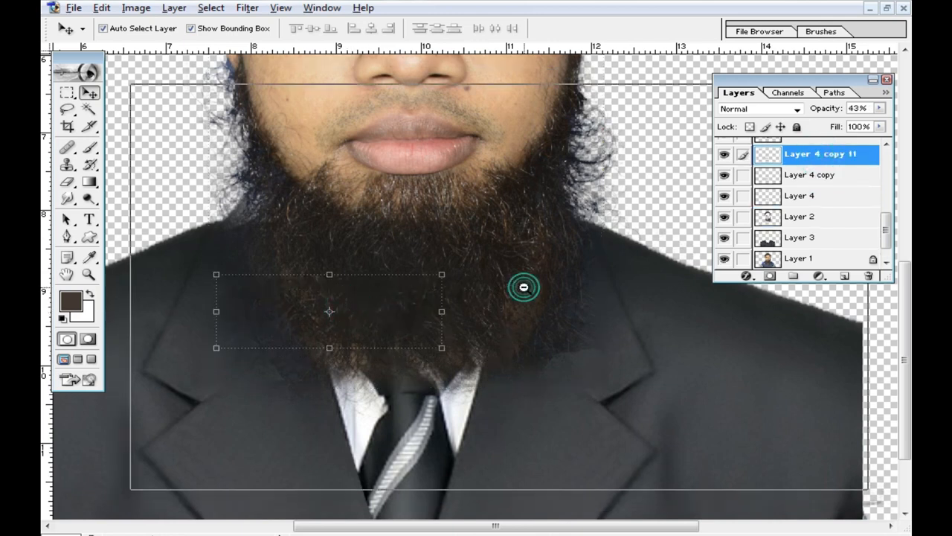
Merge all the Layer 4 copies down into Layer 4 as one beard layer.
left_click(525, 289, "alt")
scroll(872, 144, "up", 2)
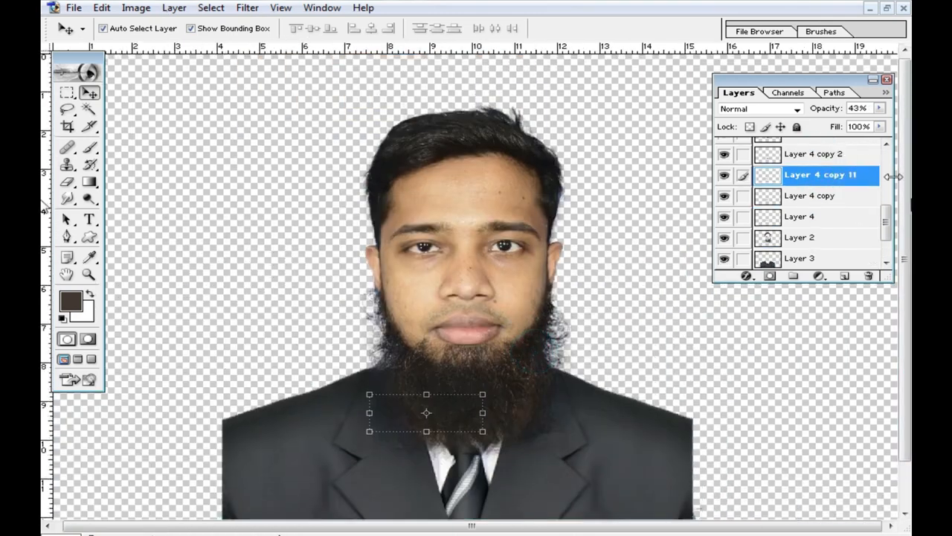
left_click_drag(886, 219, 890, 149)
left_click(822, 148)
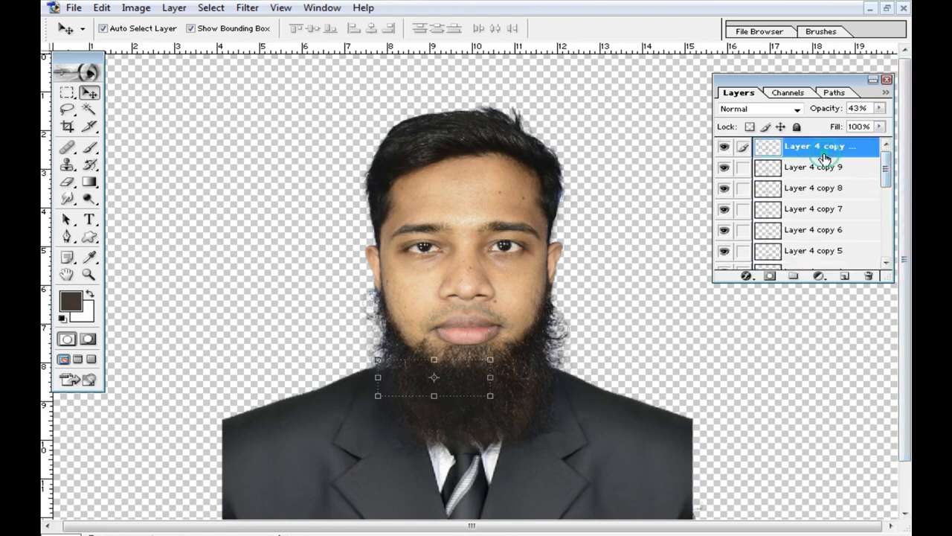
key("ctrl+e")
key("ctrl+e")
key("ctrl+e")
key("ctrl+e")
key("ctrl+e")
key("ctrl+e")
key("ctrl+e")
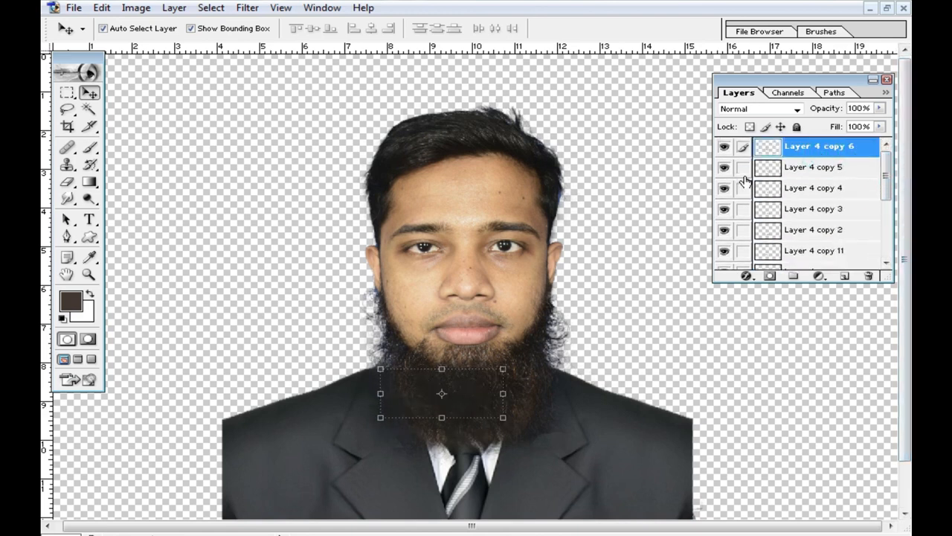
key("ctrl+e")
key("ctrl+e")
key("ctrl+e")
key("ctrl+e")
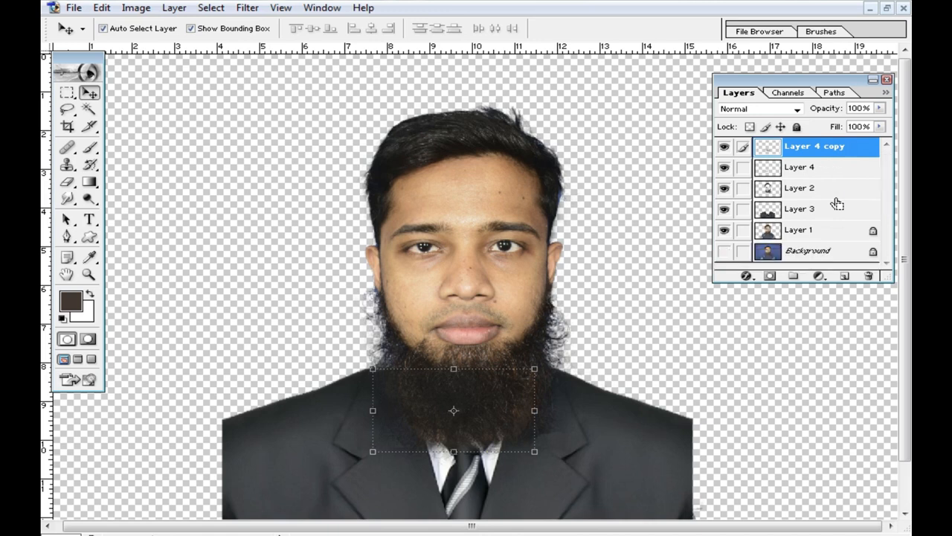
left_click_drag(490, 402, 521, 402)
key("ctrl+z")
left_click(566, 385, "ctrl")
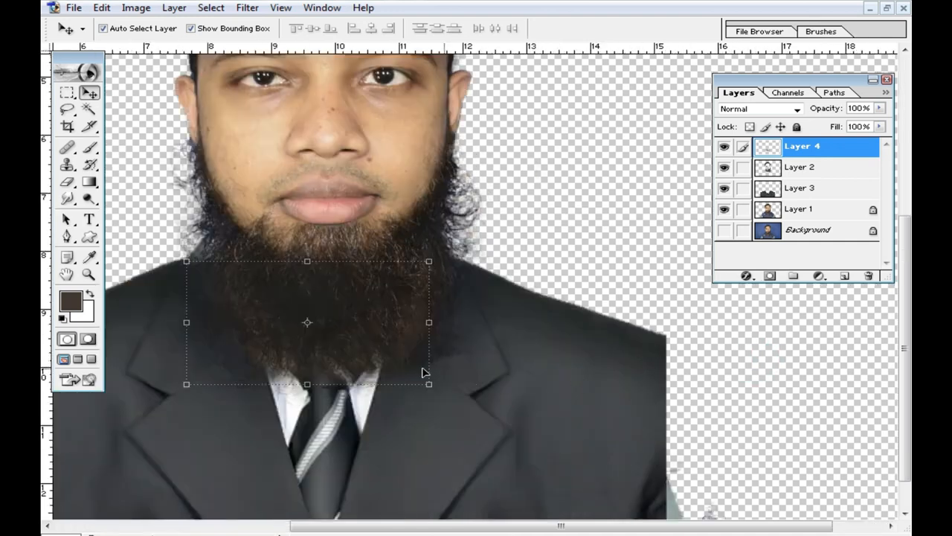
left_click(440, 337, "alt")
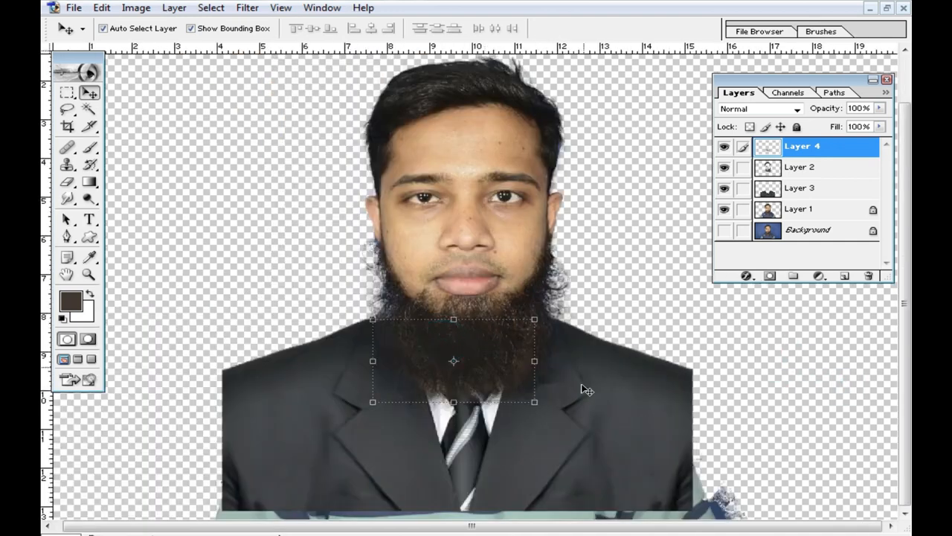
Add a light purple (CC99FF) solid color fill layer and place it directly below Layer 1.
left_click(587, 413)
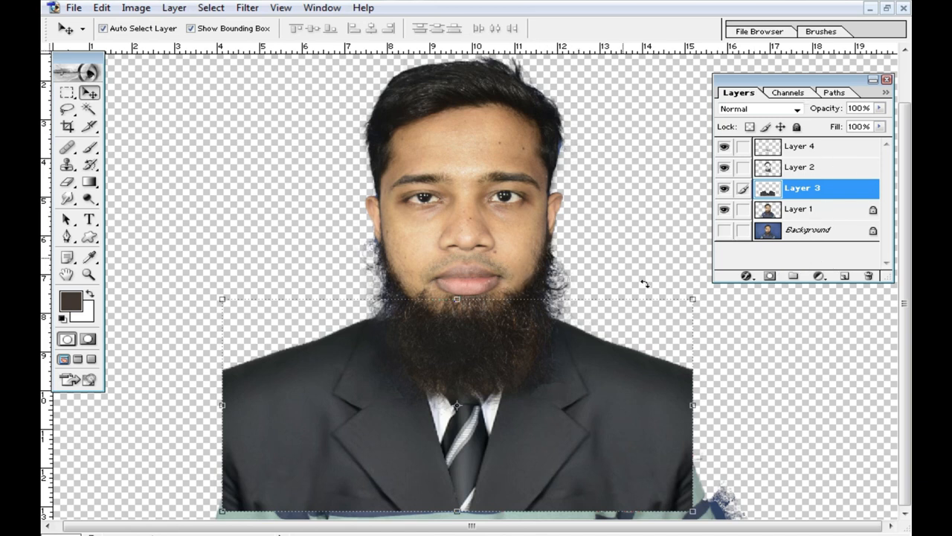
left_click(823, 210)
right_click(824, 211)
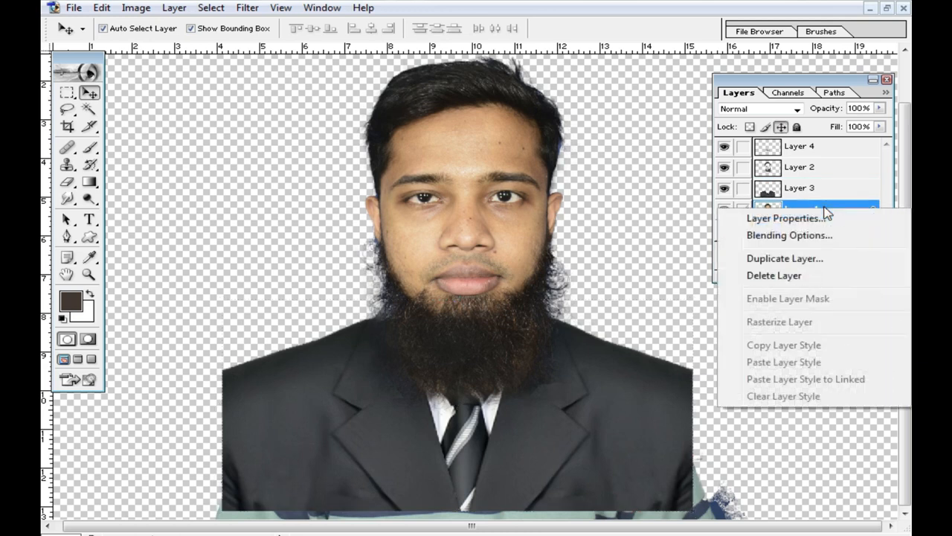
left_click(807, 462)
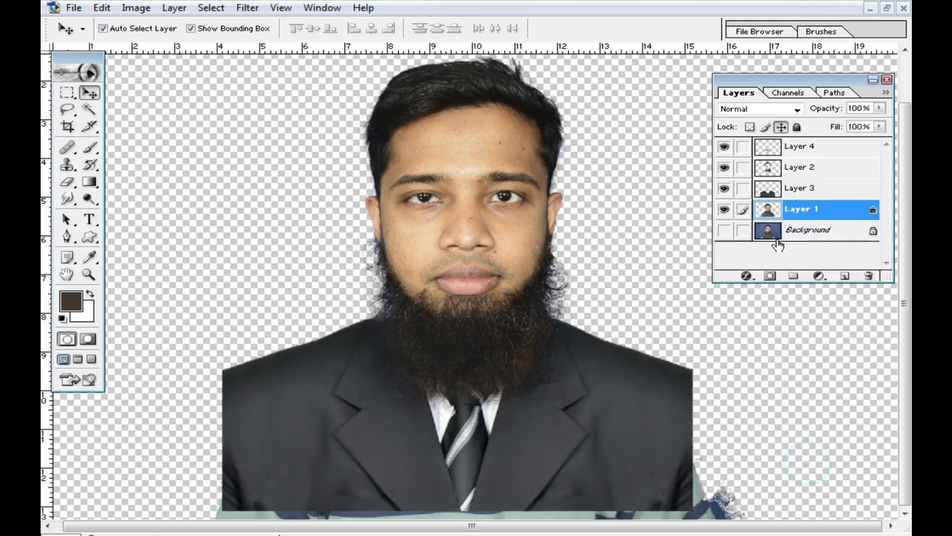
left_click(820, 278)
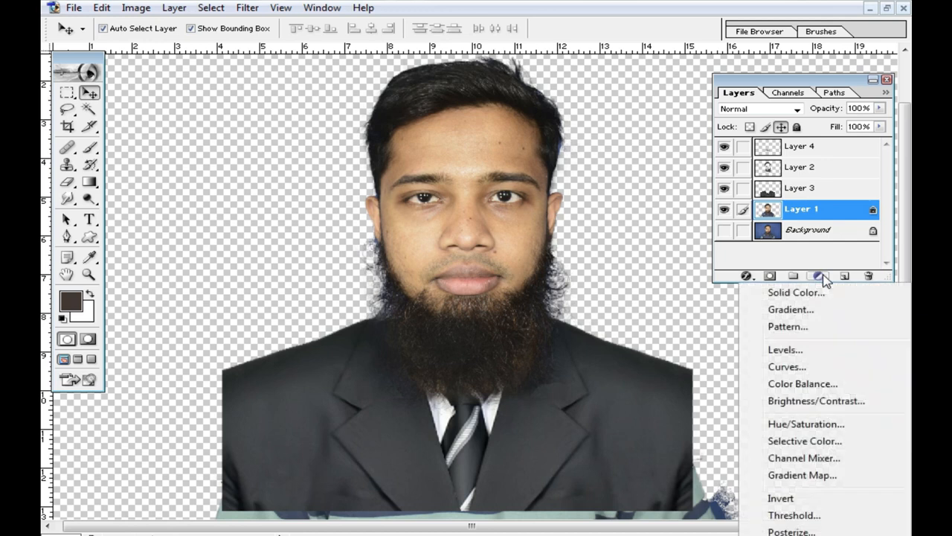
left_click(807, 295)
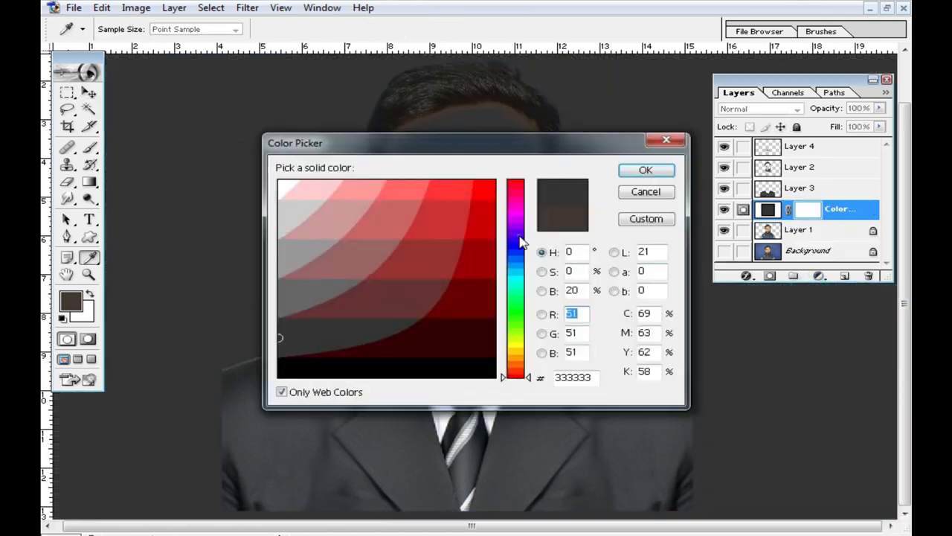
left_click(520, 235)
left_click_drag(397, 187, 352, 187)
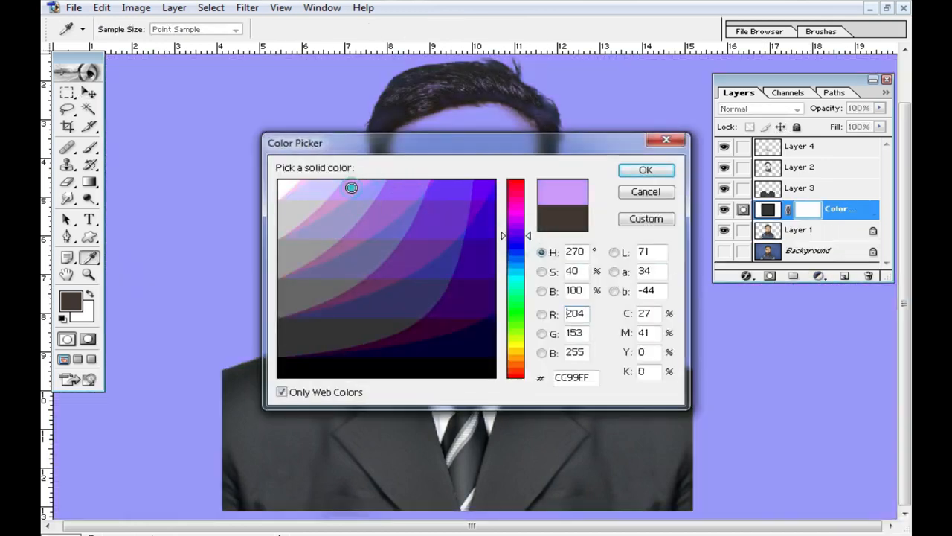
left_click(645, 170)
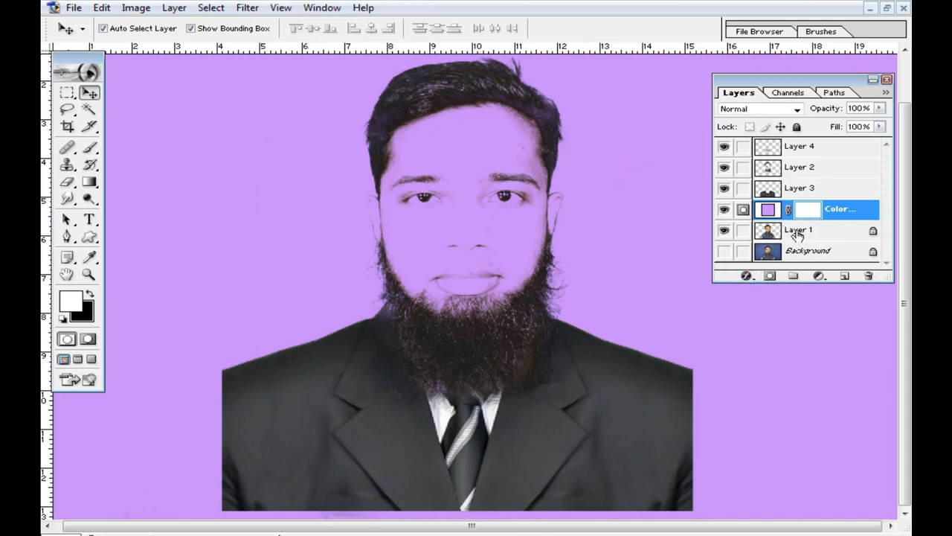
left_click_drag(809, 234, 807, 211)
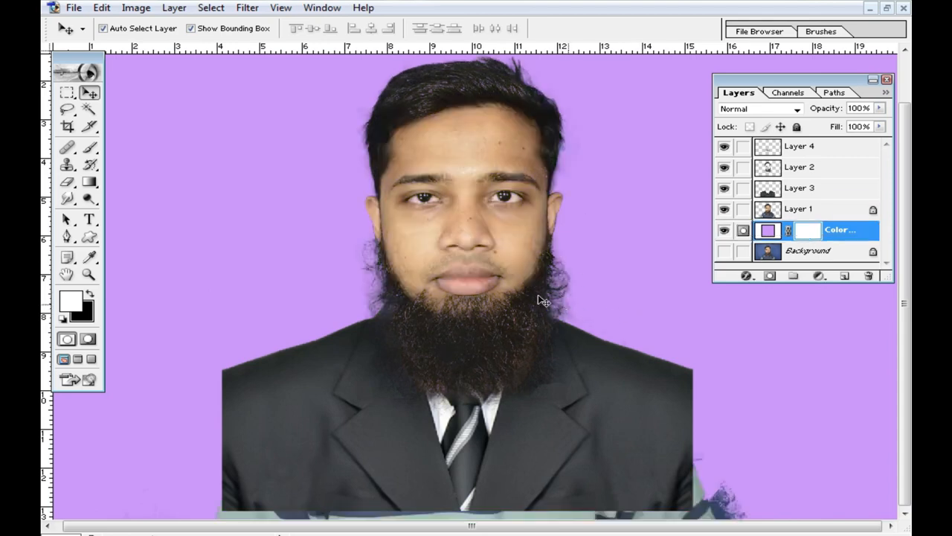
Examine the beard's edges against the purple background and its blend over the shirt collar.
left_click(488, 295)
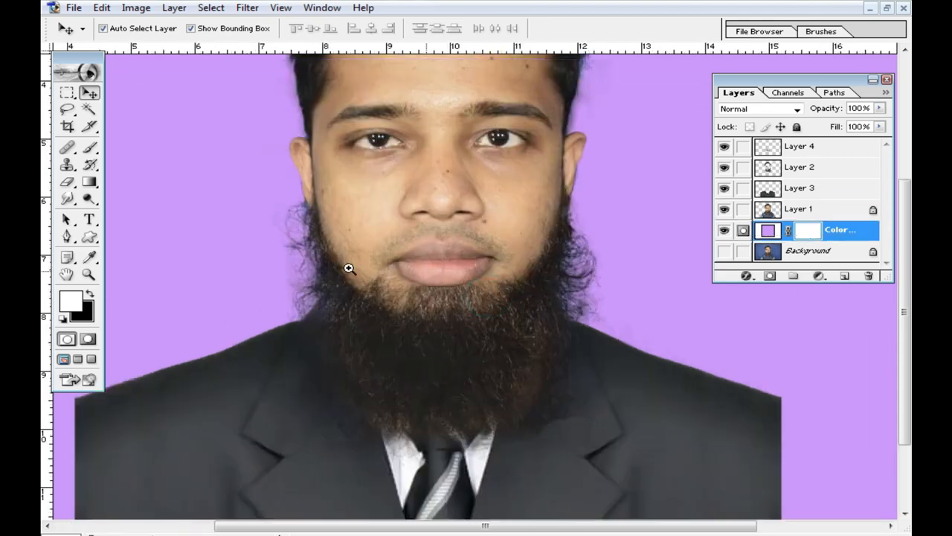
scroll(536, 357, "up", 2)
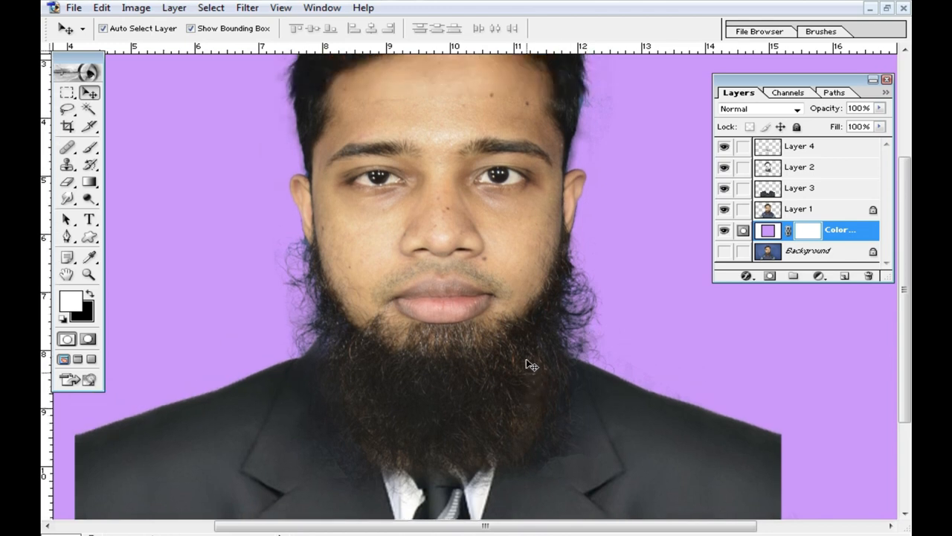
left_click(479, 361, "alt")
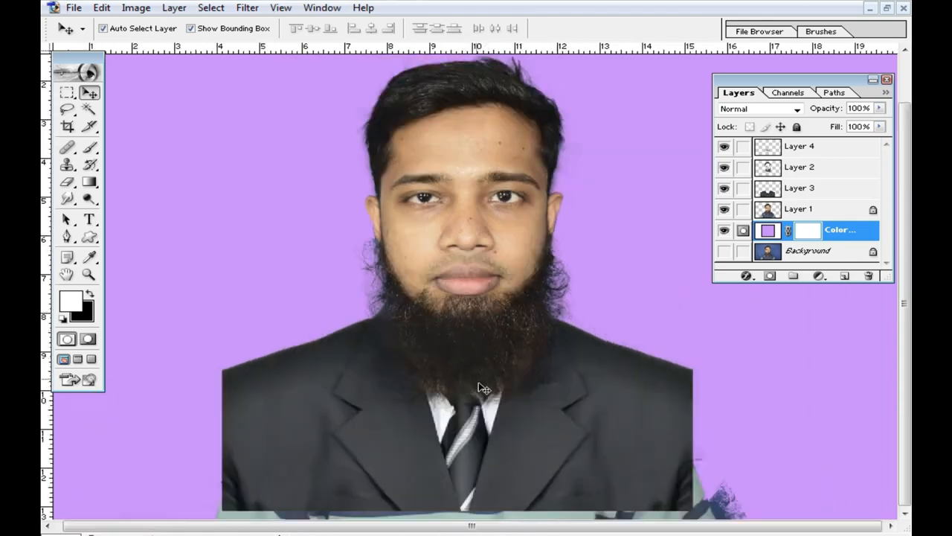
left_click(483, 366)
left_click(441, 269)
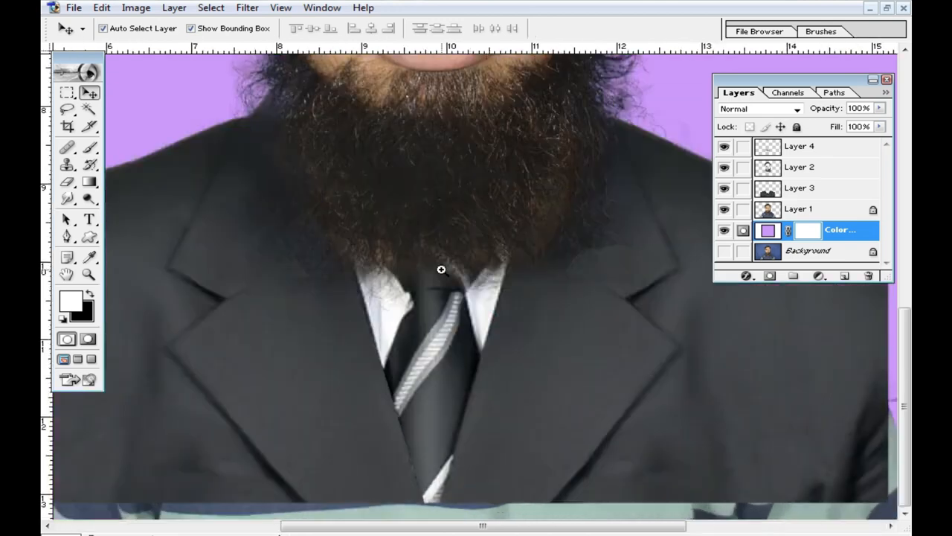
Examine the beard, face and suit against the purple background, and check Layer 2's opacity.
left_click_drag(484, 230, 506, 346)
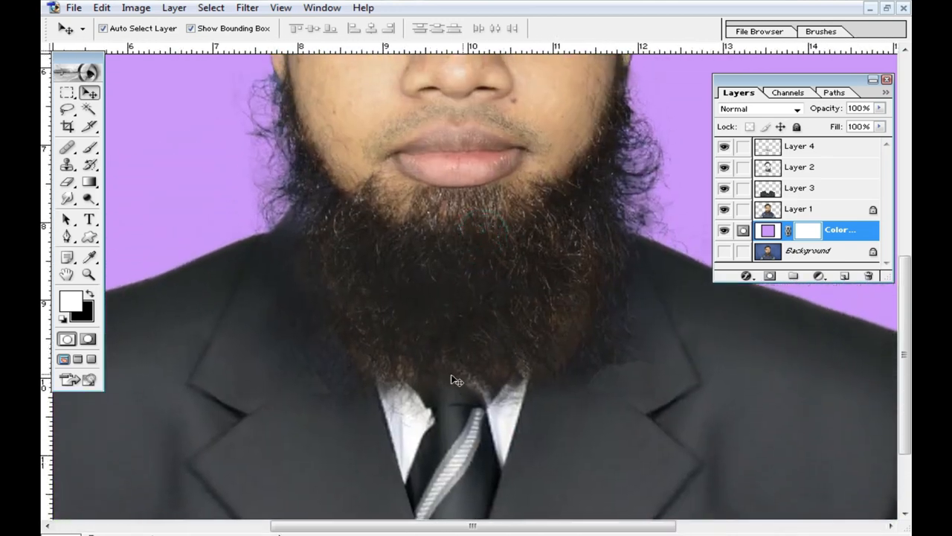
left_click(483, 292, "alt")
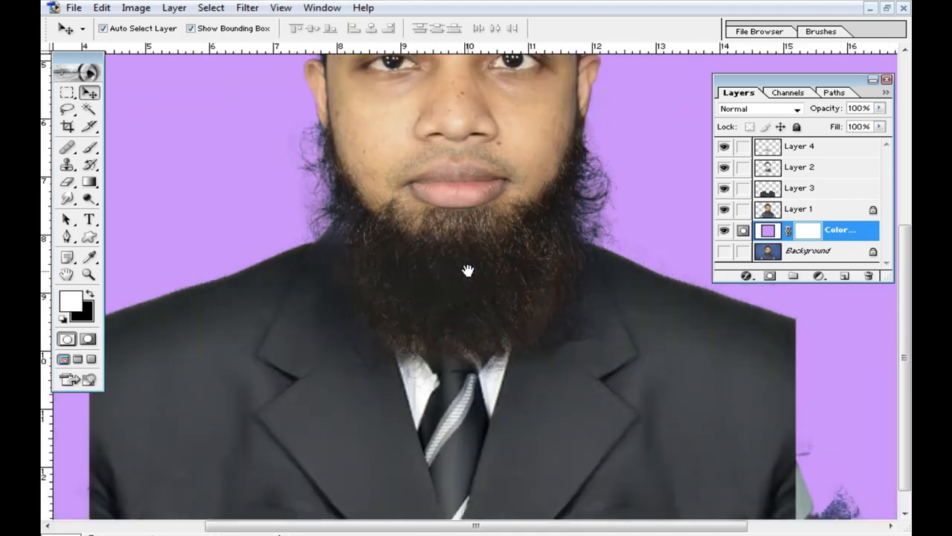
left_click_drag(500, 254, 508, 372)
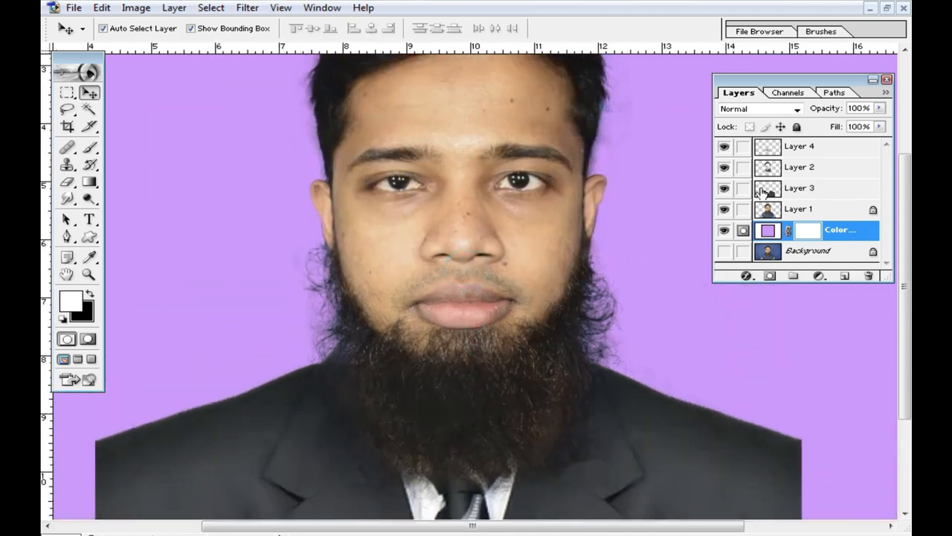
left_click(822, 171)
left_click(880, 108)
mouse_move(874, 123)
left_mouse_down()
mouse_move(766, 148)
mouse_move(887, 134)
left_mouse_up()
Compare the portrait with and without Layer 4, Layer 2 and Layer 3 by toggling their visibility, ending with all three shown.
left_click(724, 147)
left_click(727, 168)
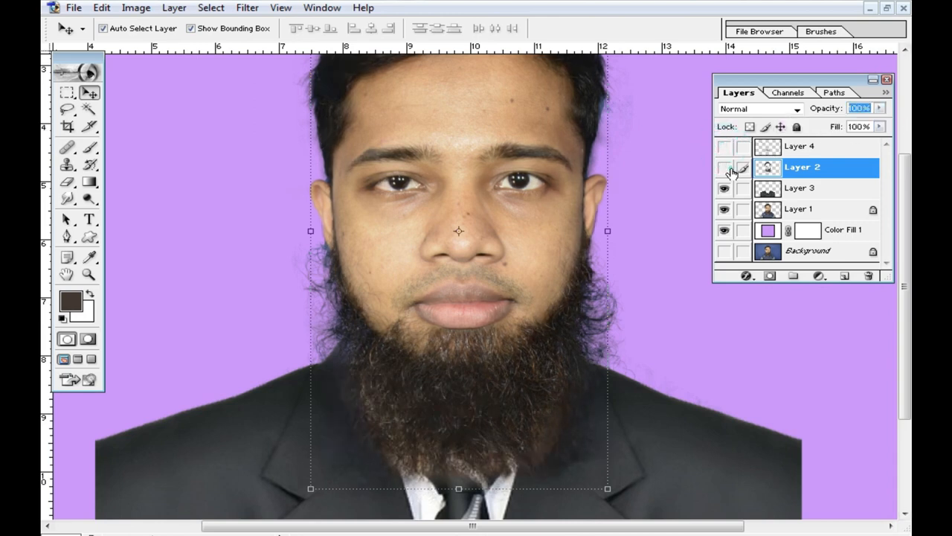
left_click(726, 168)
left_click(723, 147)
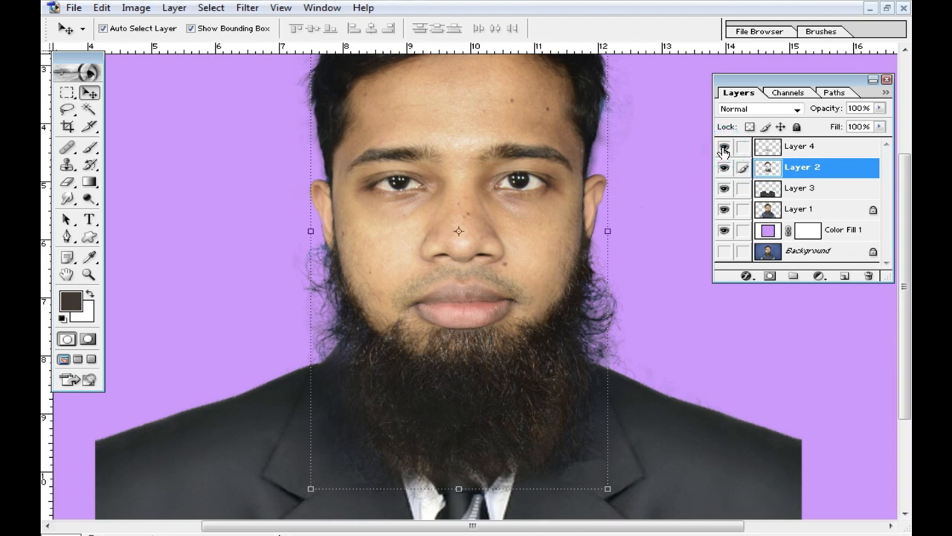
left_click(723, 149)
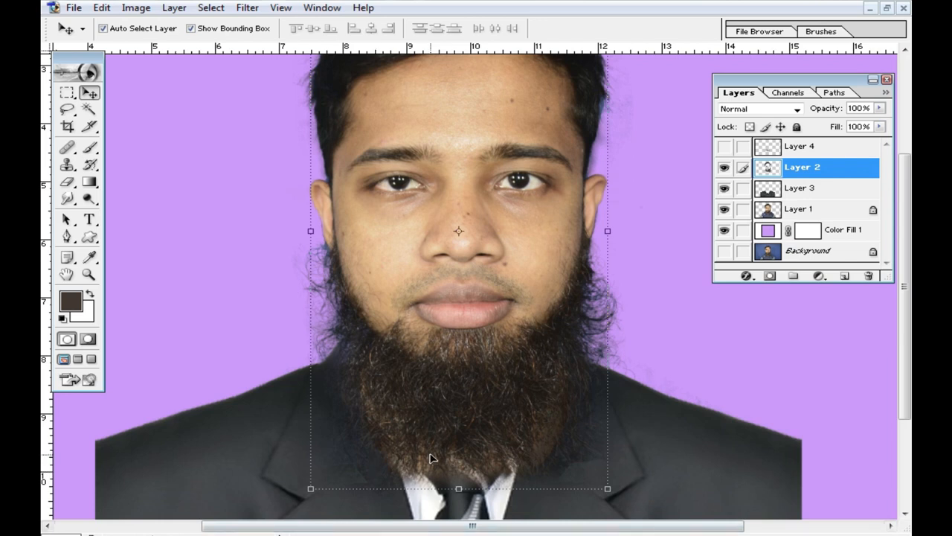
left_click(723, 148)
left_click(722, 147)
left_click(725, 168)
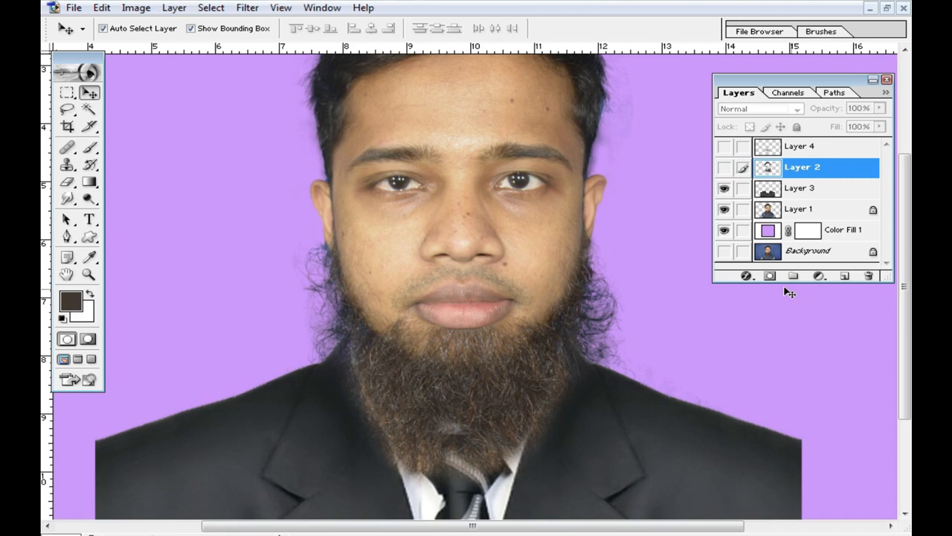
left_click(723, 189)
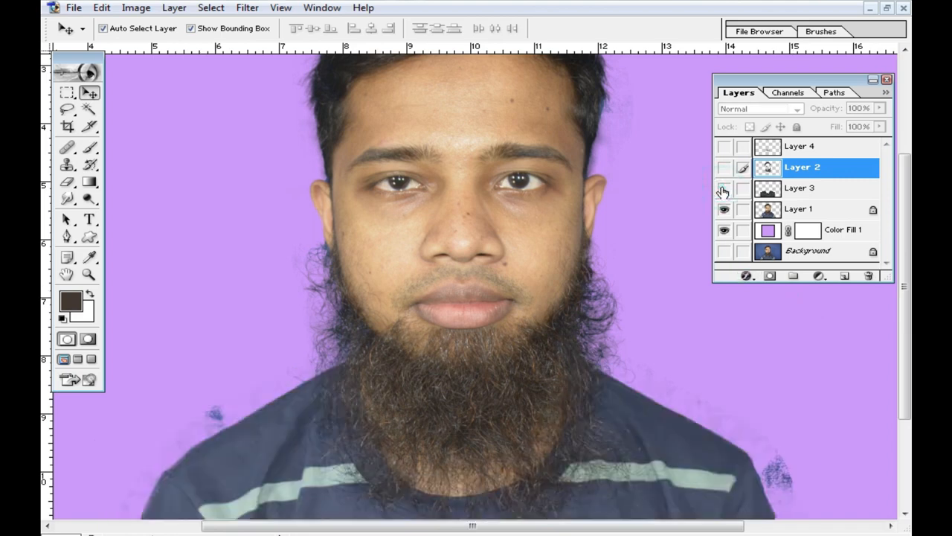
left_click_drag(723, 191, 723, 146)
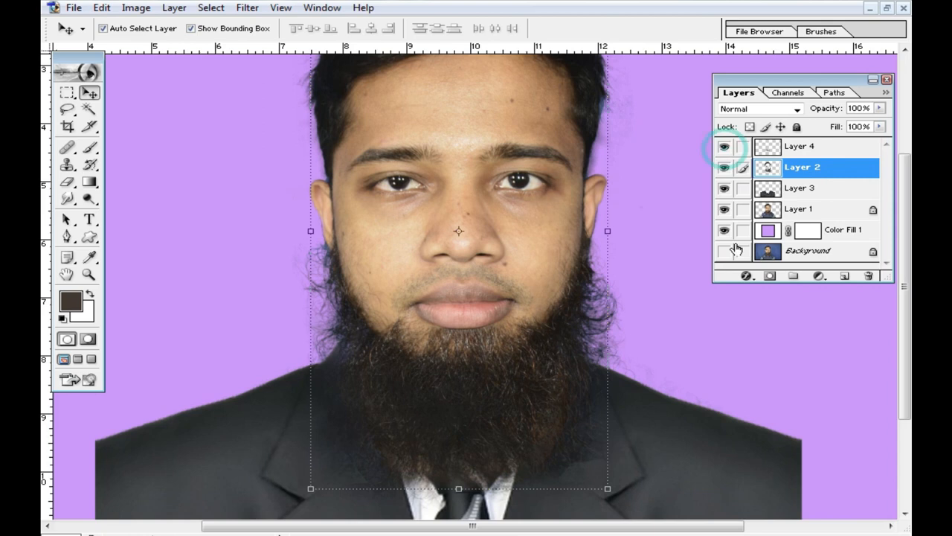
Merge Layer 4, Layer 2 and Layer 3 down into Layer 1.
left_click(833, 148)
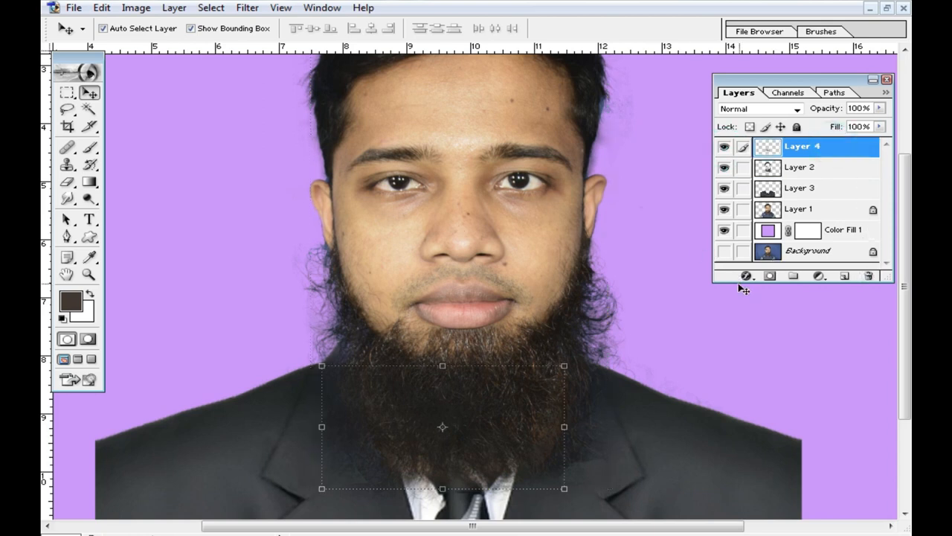
key("ctrl+e")
key("ctrl+e")
key("ctrl+e")
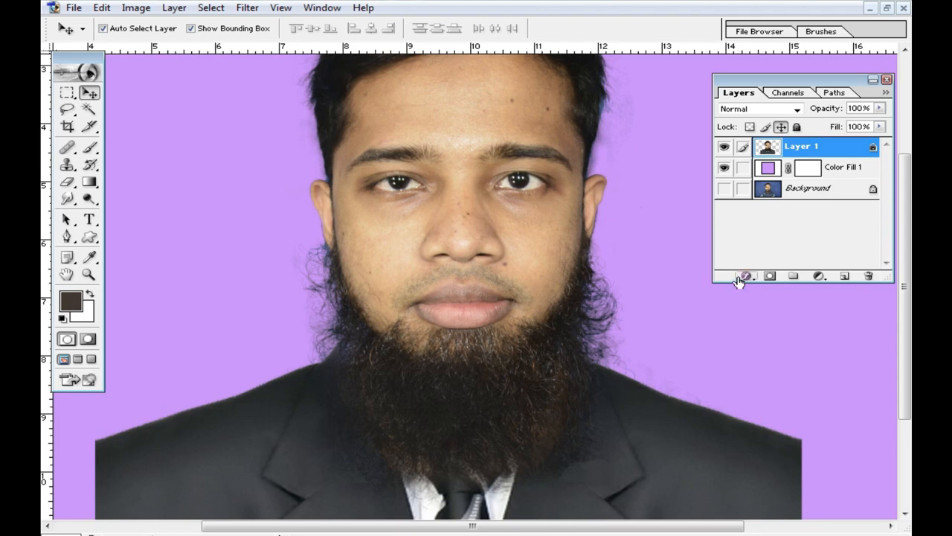
Turn on the Background layer and unlink the Color Fill 1 mask, checking the suited portrait over the original blue backdrop.
left_click(724, 188)
left_click(561, 360, "alt")
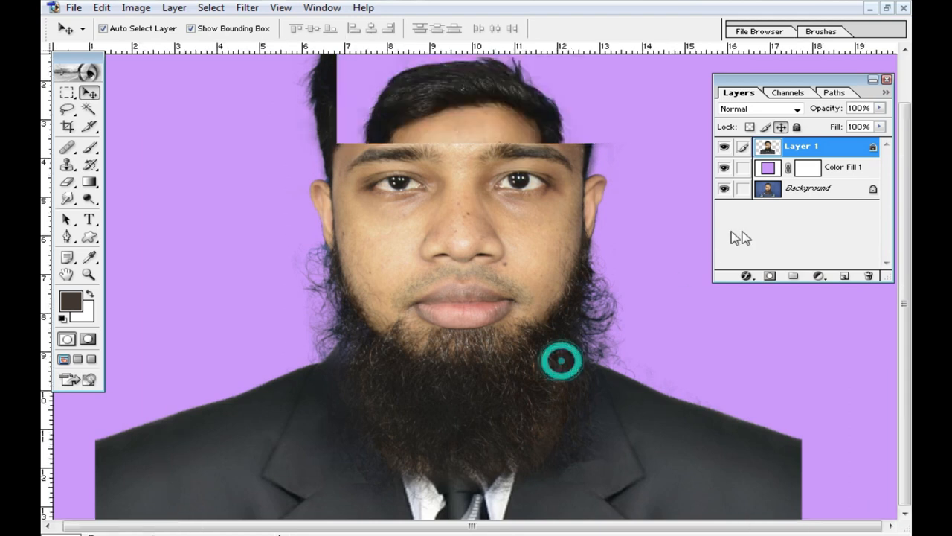
left_click(723, 168)
left_click(723, 168)
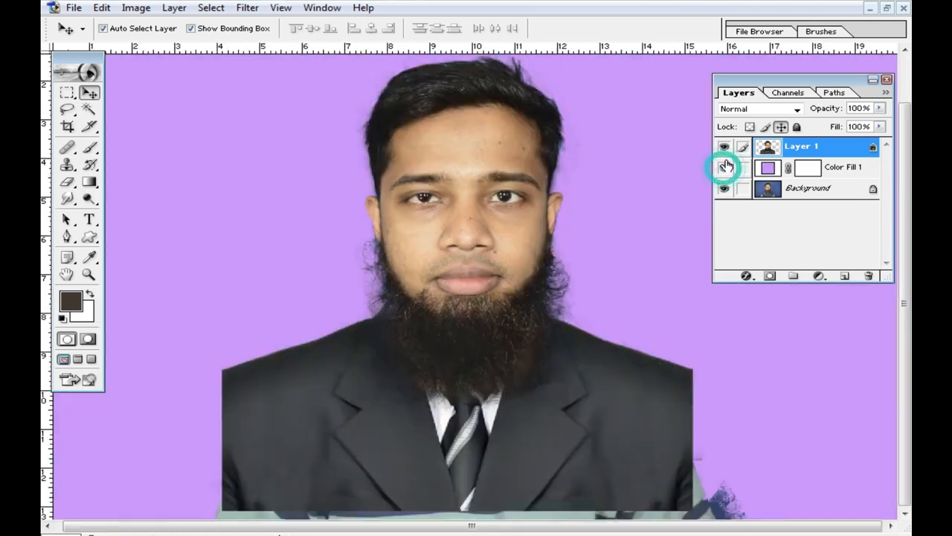
left_click(723, 147)
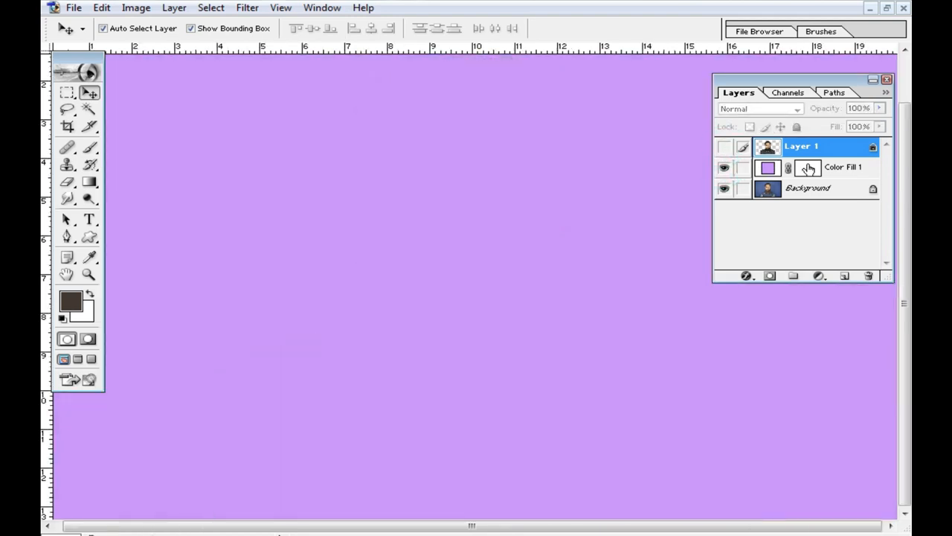
left_click_drag(832, 171, 781, 179)
left_click(723, 168)
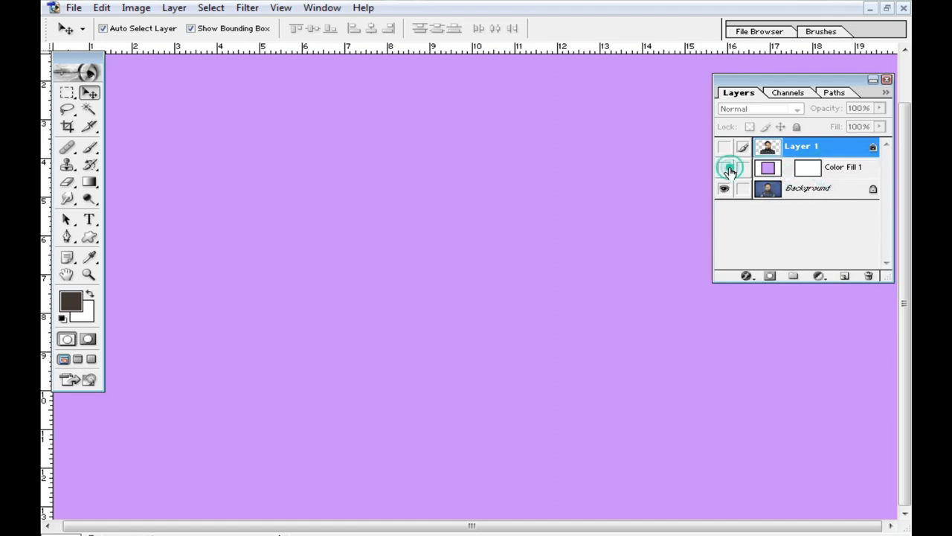
left_click(723, 146)
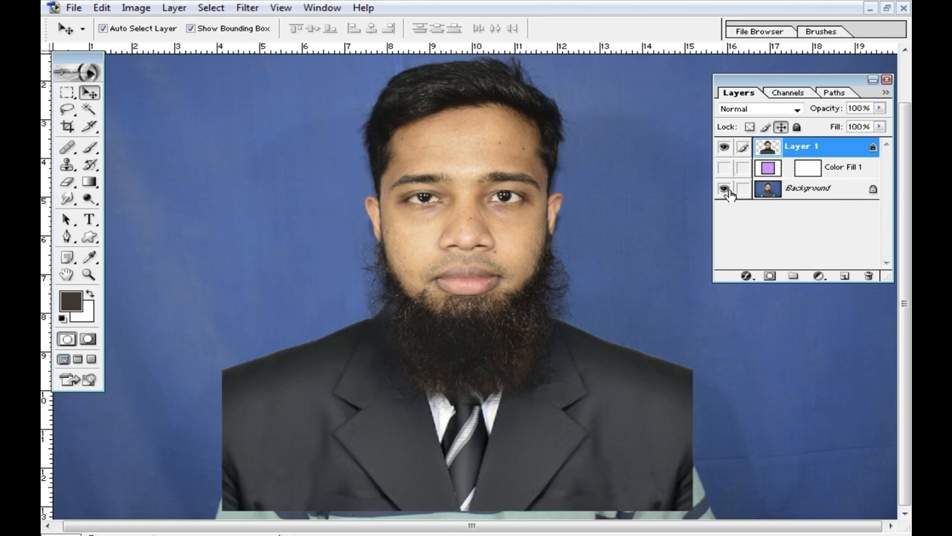
Compare the original photo with the edited portrait by toggling Layer 1, Color Fill 1 and Background, ending with all layers shown.
left_click(723, 189)
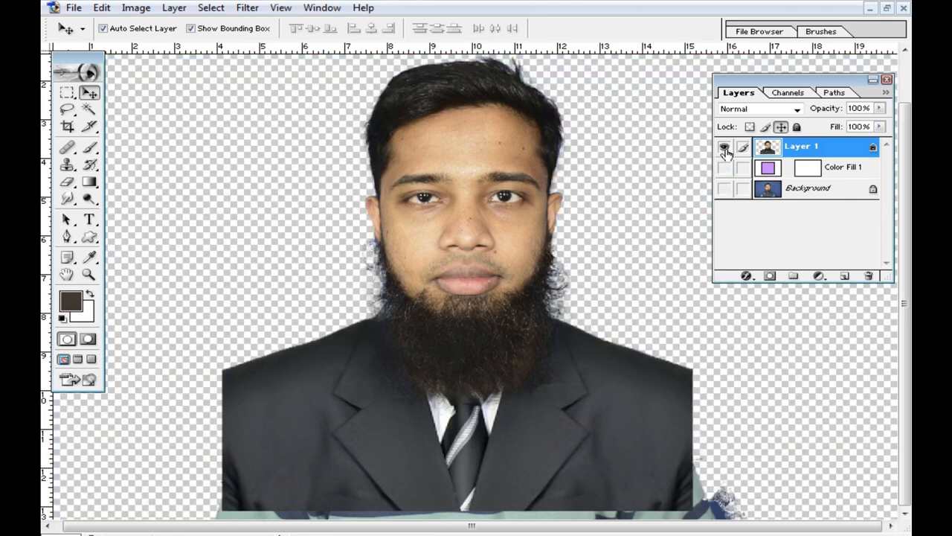
left_click(723, 147)
left_click(723, 189)
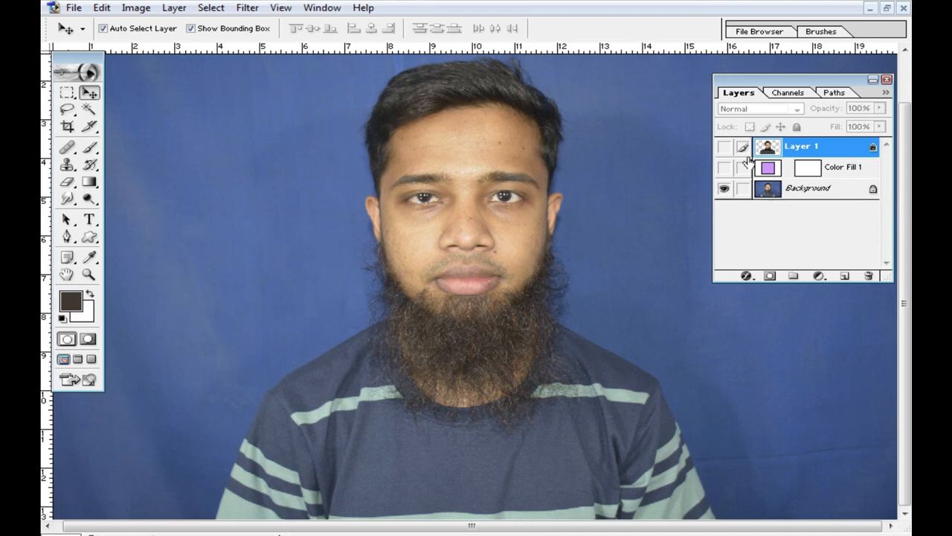
left_click(725, 147)
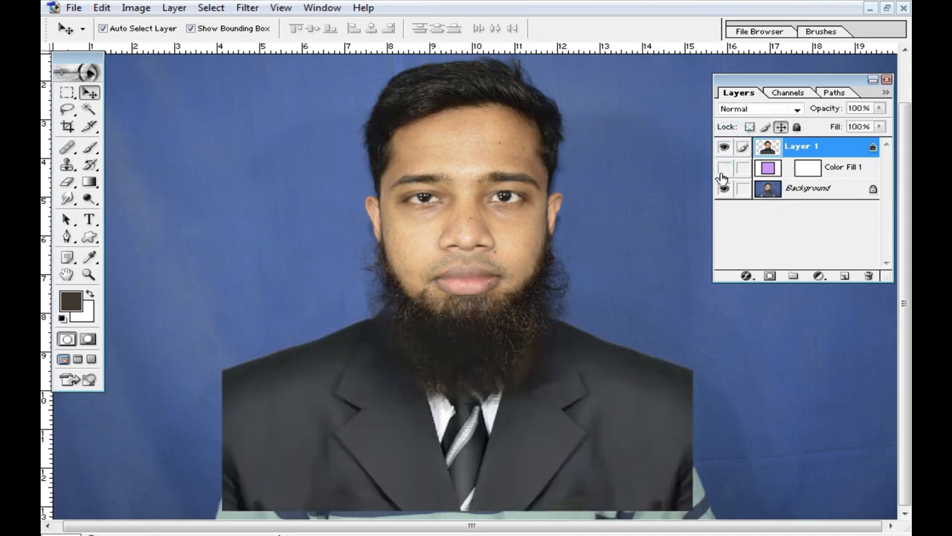
left_click(725, 169)
left_click(724, 147)
left_click(724, 147)
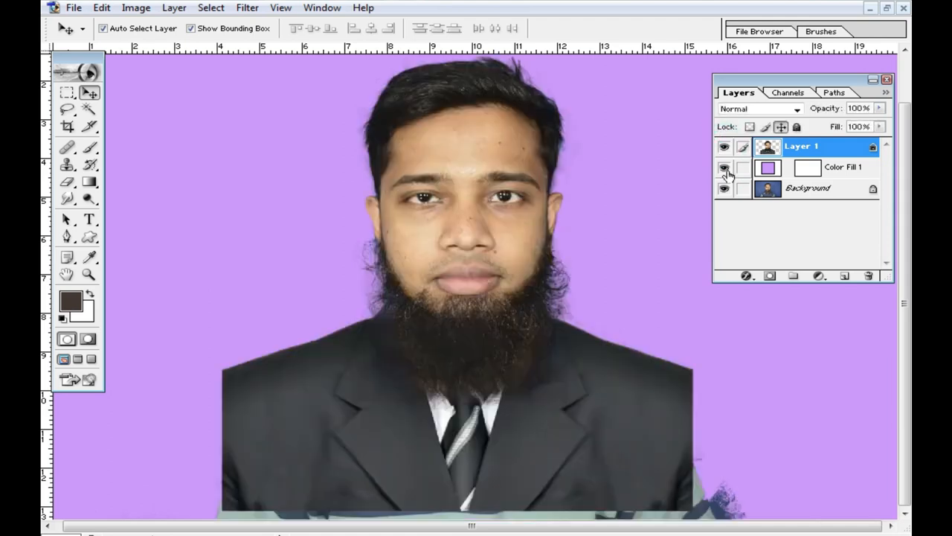
left_click(724, 148)
left_click(724, 169)
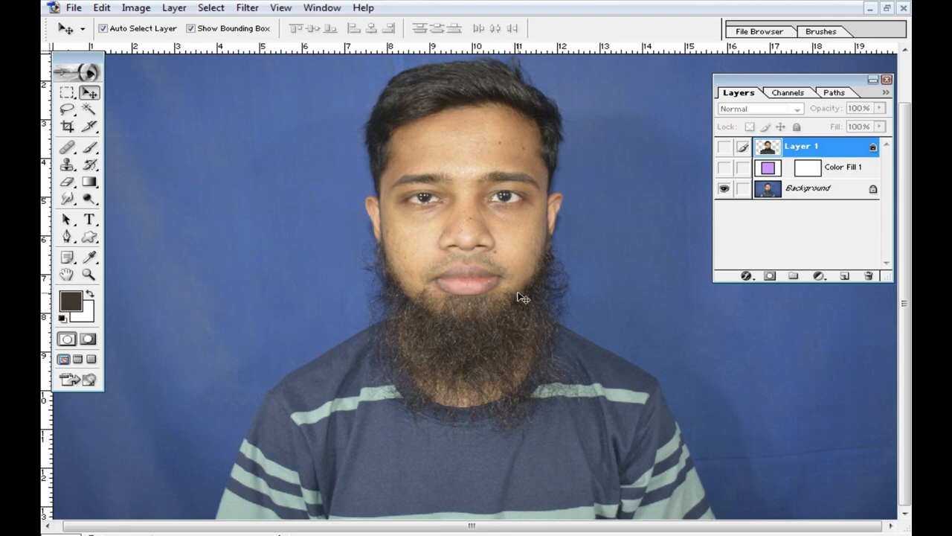
left_click(723, 148)
left_click(724, 168)
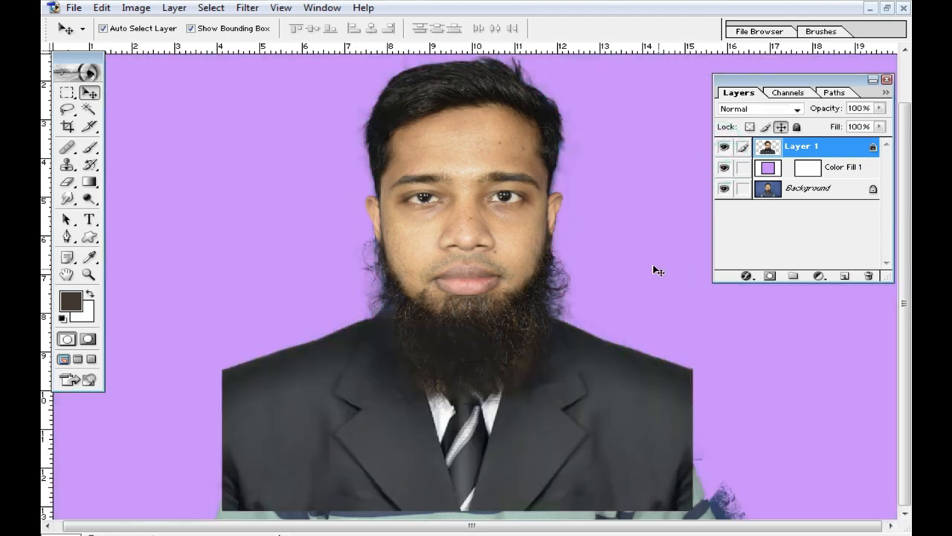
Duplicate Layer 1 and brighten the copy with an RGB Curves adjustment of input 118 to output 134.
left_click(470, 260, "ctrl")
left_click(469, 259, "ctrl")
left_click_drag(517, 302, 449, 383)
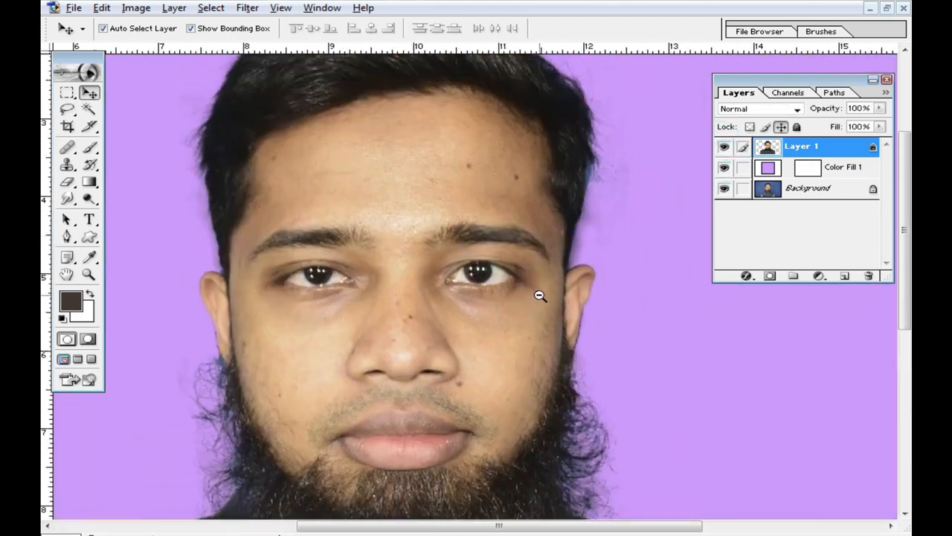
left_click(540, 297, "alt")
left_click_drag(555, 355, 613, 315)
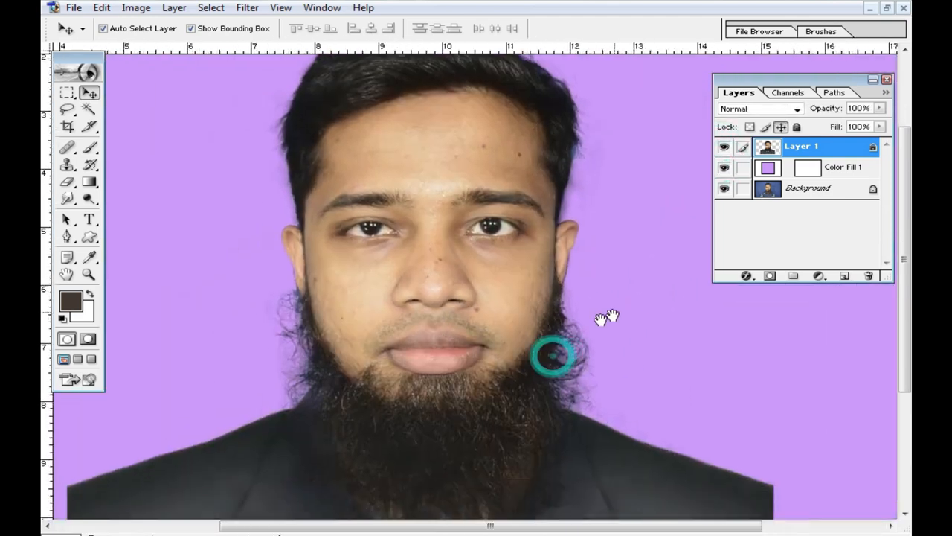
left_click(461, 266, "alt")
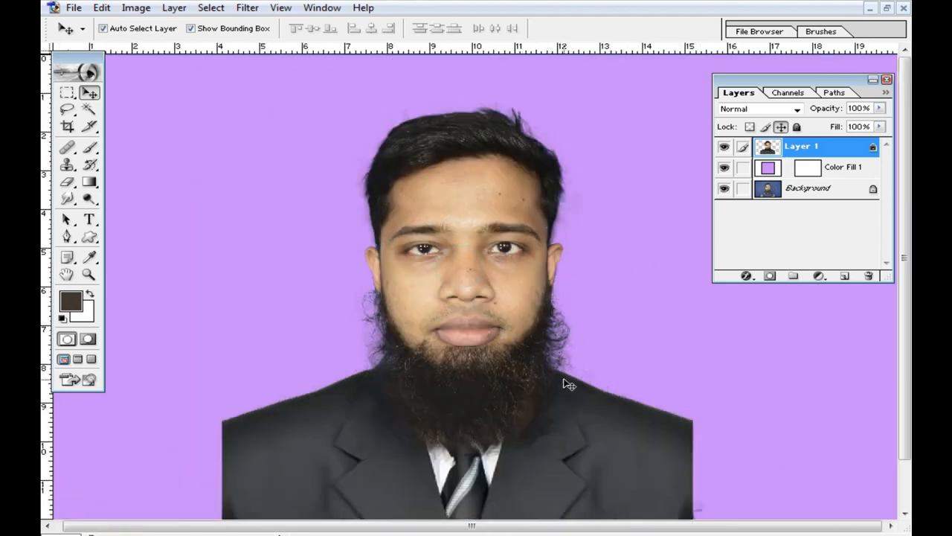
key("ctrl+j")
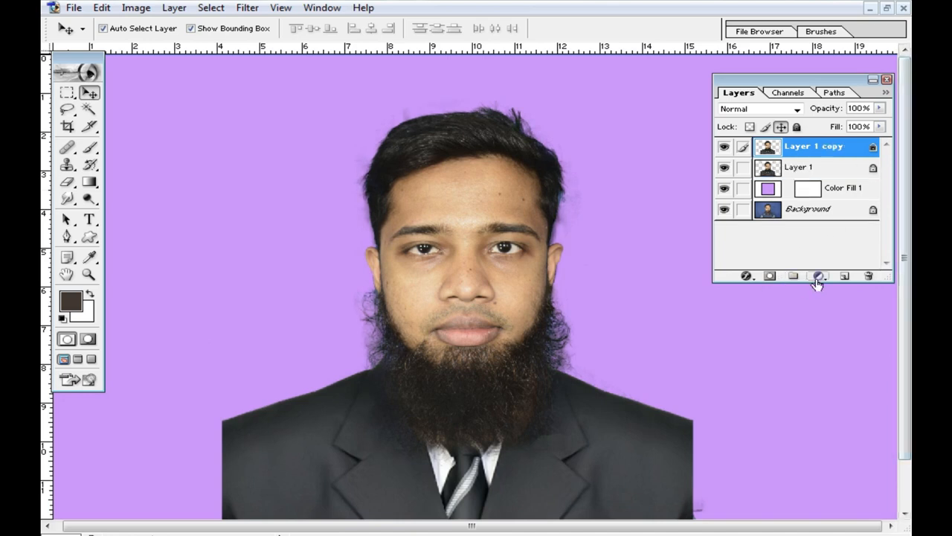
key("ctrl+m")
left_click_drag(642, 221, 632, 221)
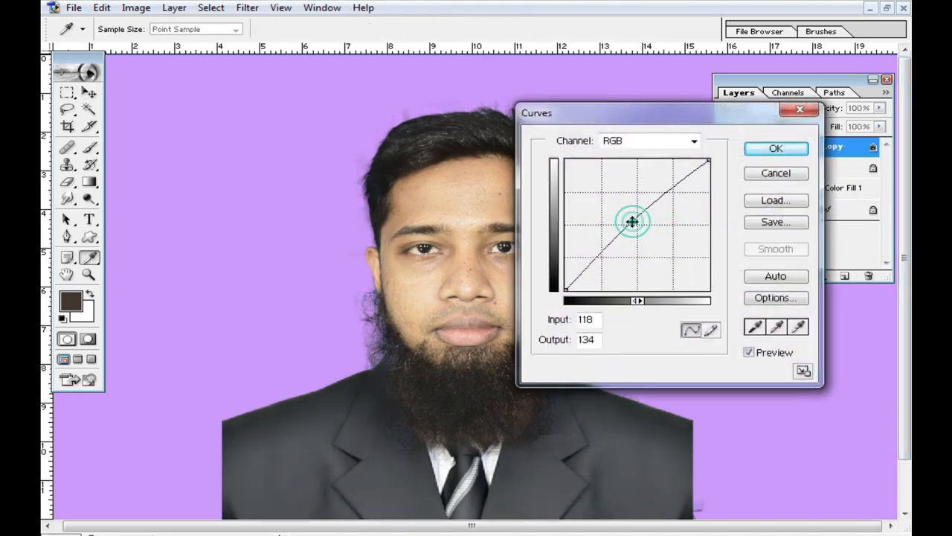
left_click(755, 149)
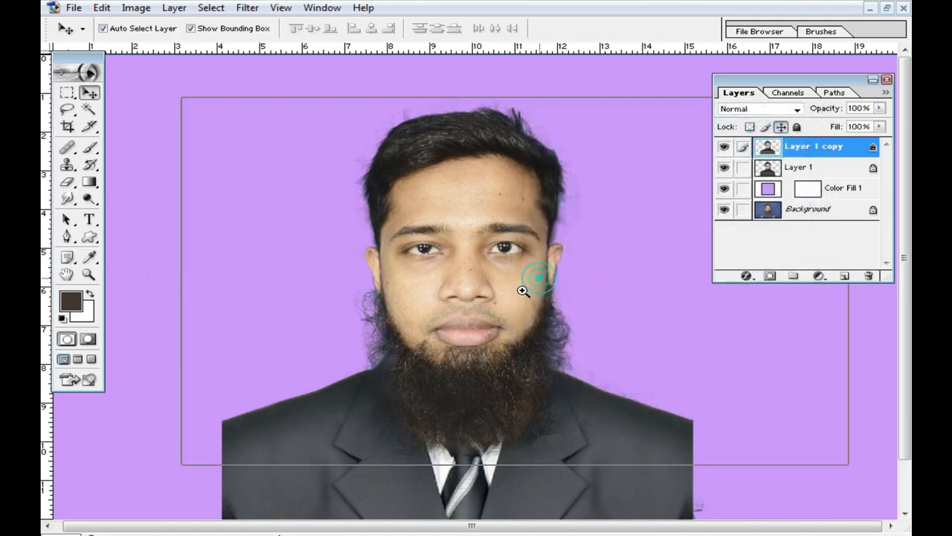
Smooth Layer 1 copy with Noiseware Professional, using noise levels luminance +15 and color +20, and noise reduction luminance 98% and color 100%.
left_click(539, 277, "ctrl")
left_click_drag(474, 306, 543, 281)
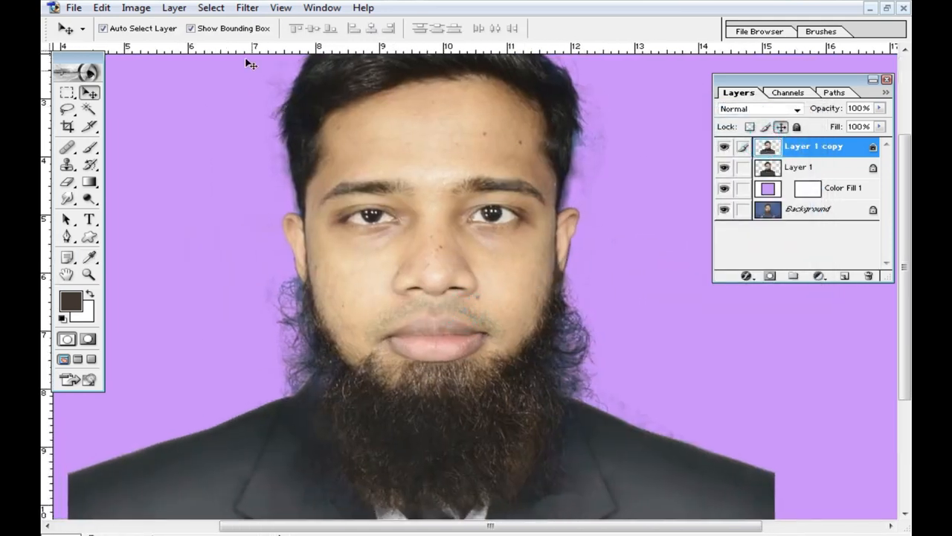
left_click(247, 8)
left_click(311, 419)
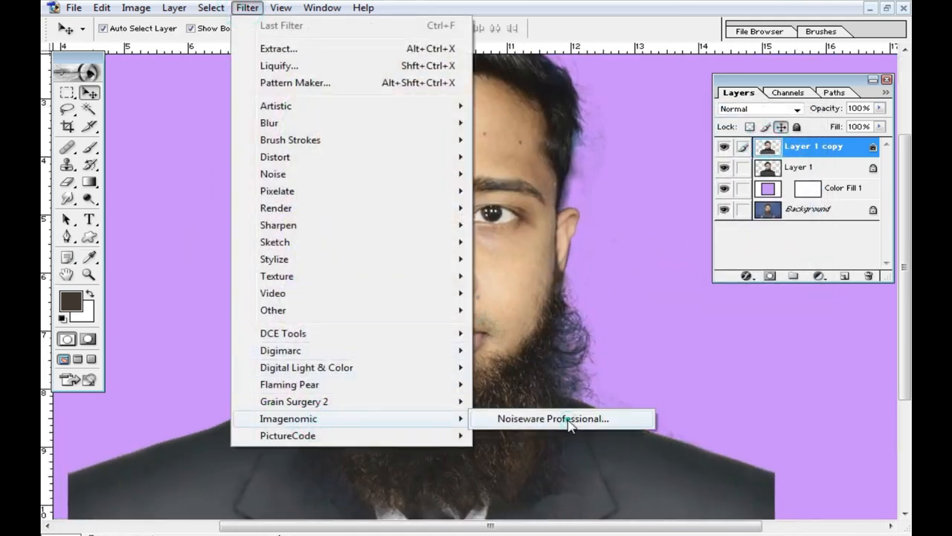
left_click(570, 419)
left_click(220, 103)
left_click_drag(488, 187, 529, 388)
left_click_drag(434, 230, 448, 448)
left_click_drag(433, 204, 635, 347)
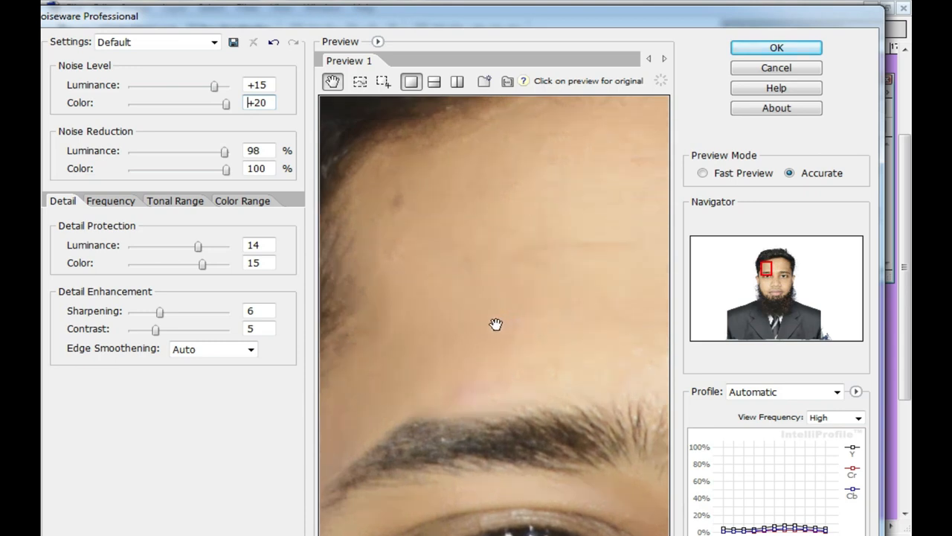
left_click_drag(456, 366, 531, 206)
left_click_drag(536, 440, 539, 197)
left_click_drag(573, 446, 546, 268)
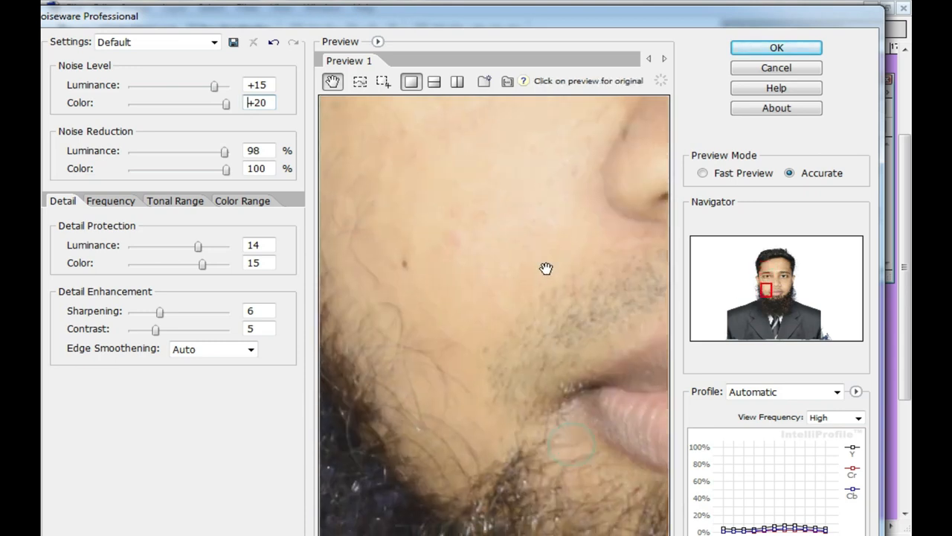
left_click(773, 54)
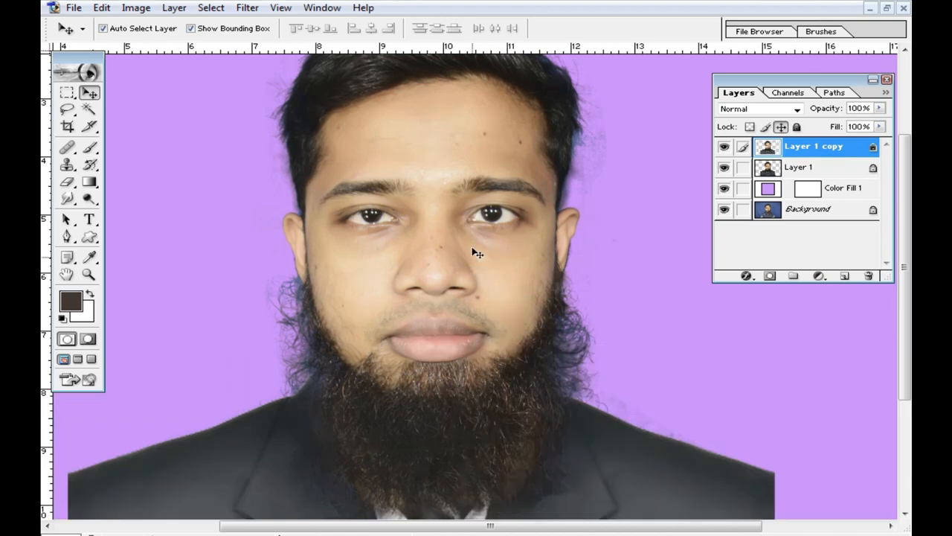
Sample the light cheek skin tone and paint it at 28% brush opacity over the dark inner eye corner beside the nose.
left_click(472, 241, "ctrl")
left_click(472, 241, "ctrl")
left_click_drag(417, 348, 503, 216)
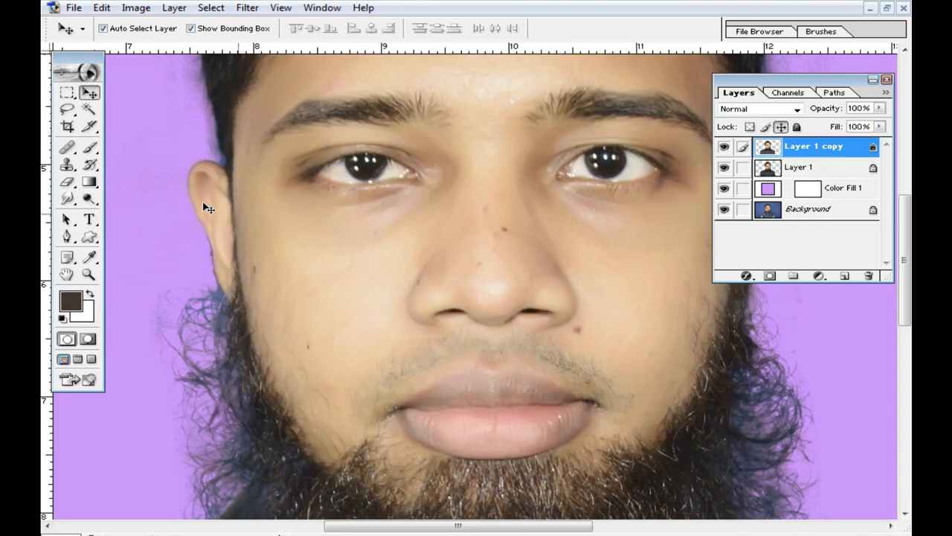
left_click(90, 147)
left_click(327, 259, "alt")
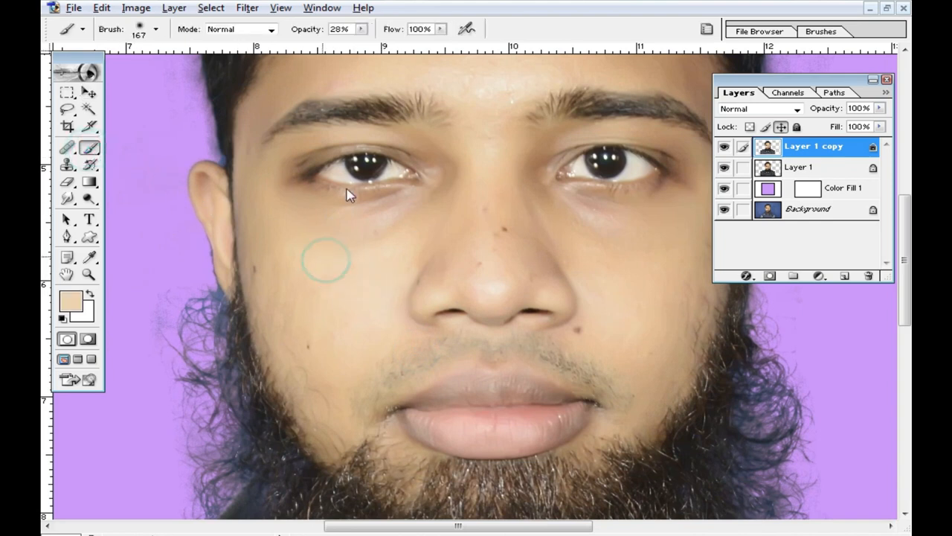
left_click(361, 29)
left_click(315, 258)
left_click(448, 157)
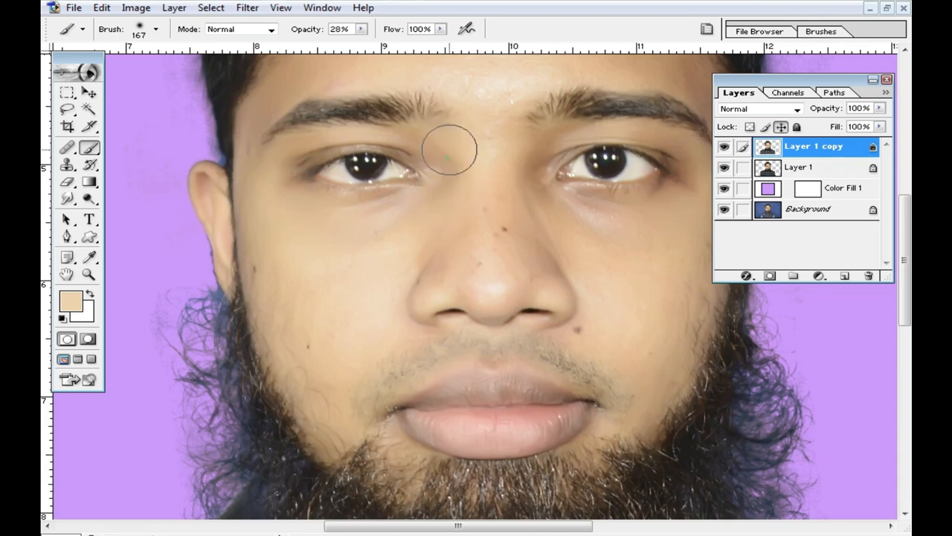
Even out the skin around the eyes, nose and cheeks with soft strokes of the sampled skin tone at 28% opacity.
left_click_drag(295, 182, 421, 148)
mouse_move(506, 208)
left_mouse_down()
mouse_move(334, 236)
mouse_move(375, 196)
mouse_move(512, 224)
mouse_move(382, 172)
mouse_move(366, 263)
left_mouse_up()
mouse_move(362, 200)
left_mouse_down()
mouse_move(343, 165)
mouse_move(296, 317)
mouse_move(342, 274)
left_mouse_up()
left_click_drag(399, 198, 431, 328)
left_click_drag(346, 283, 390, 225)
left_click(506, 214)
left_click(380, 204, "alt")
mouse_move(382, 263)
left_mouse_down()
mouse_move(313, 310)
mouse_move(365, 261)
mouse_move(580, 209)
mouse_move(534, 195)
left_mouse_up()
left_click(493, 330, "alt")
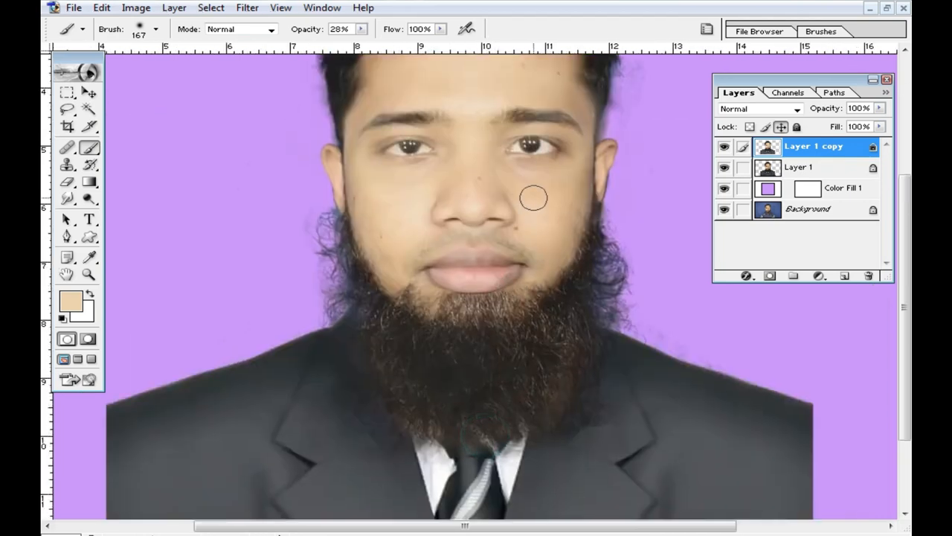
left_click(518, 250, "alt")
left_click(487, 193)
left_click(465, 239)
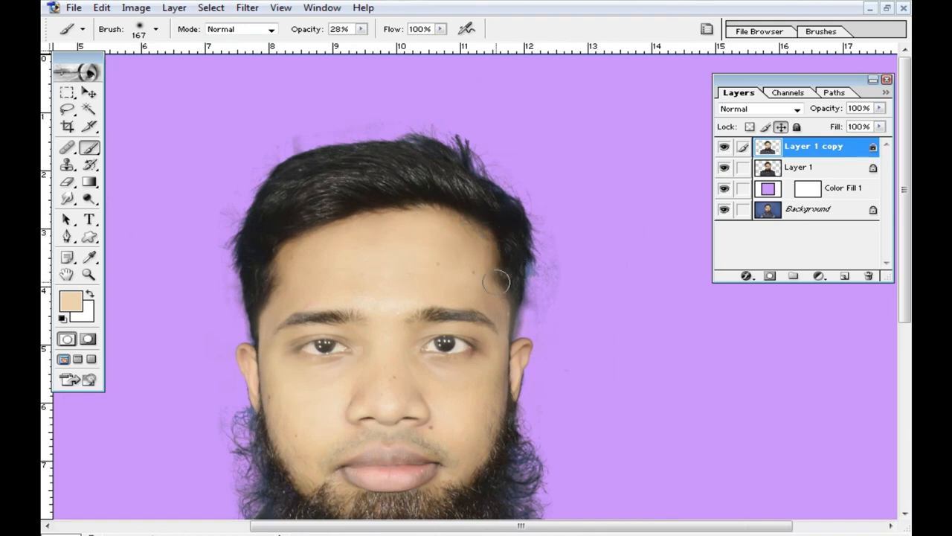
Set the Eraser to a 139 px brush and merge Layer 1 copy into Layer 1.
left_click(67, 182)
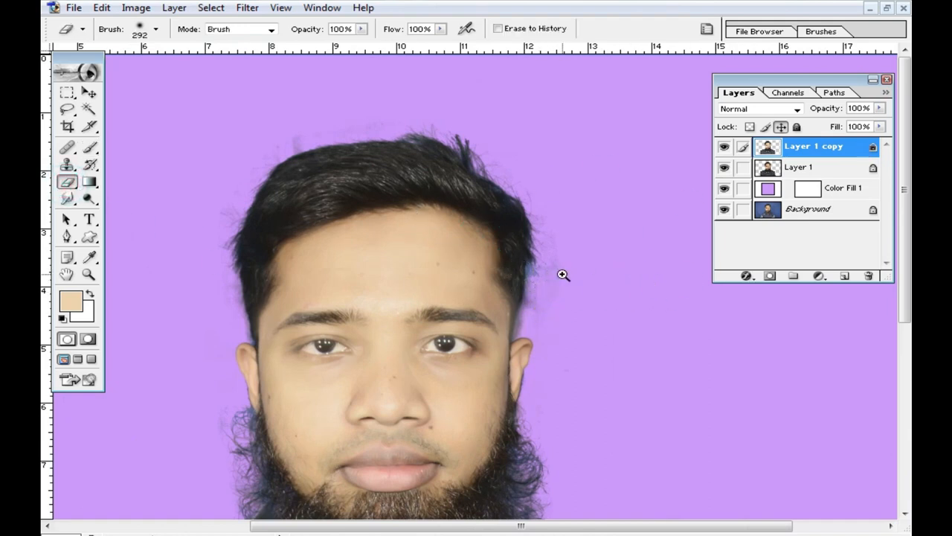
key("ctrl+plus")
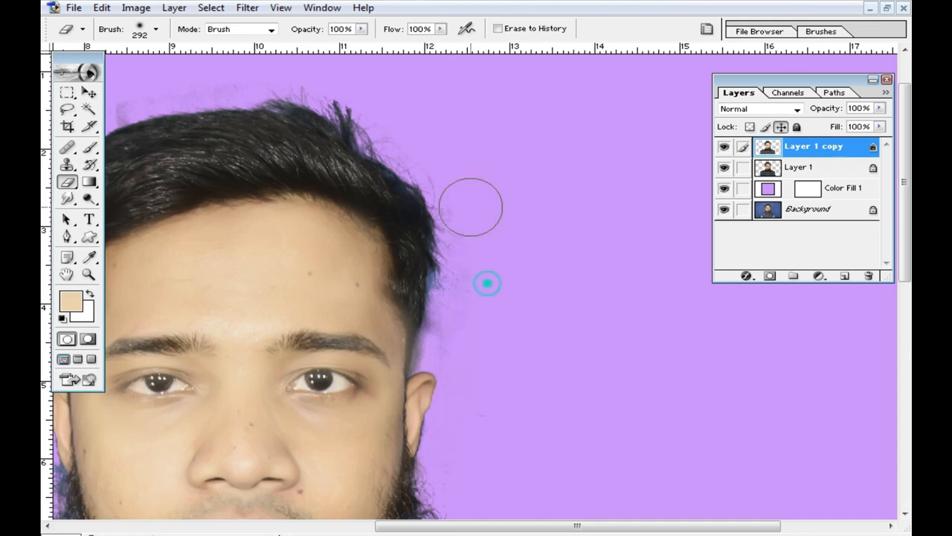
right_click(609, 332)
left_click(638, 318)
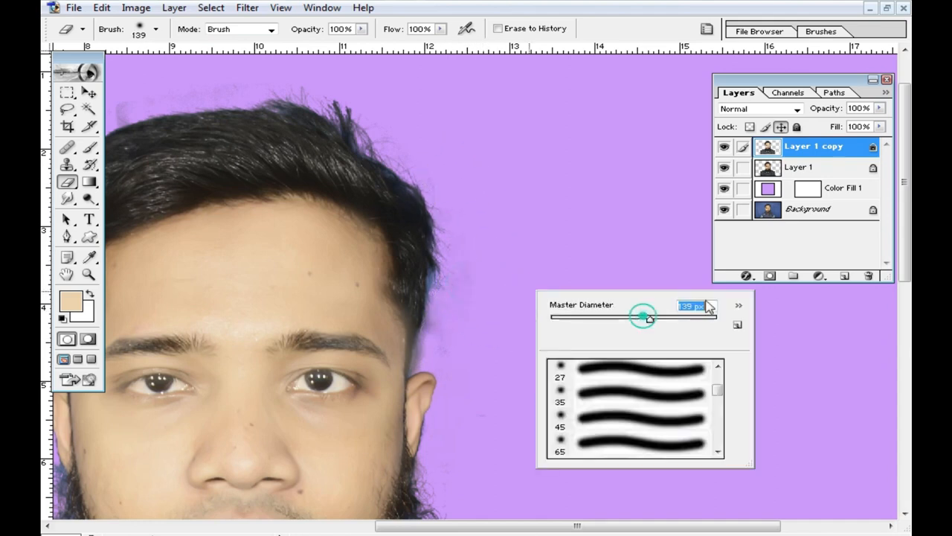
left_click(453, 325)
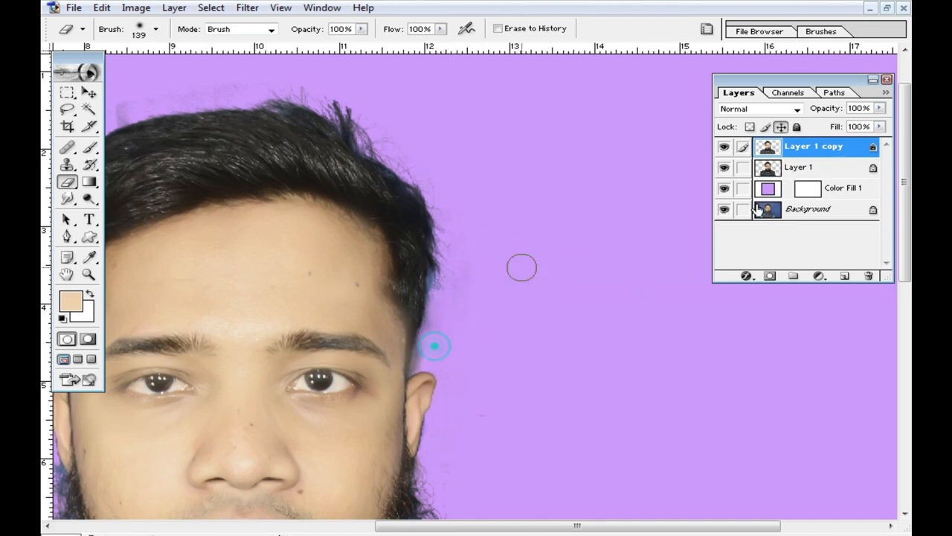
key("ctrl+e")
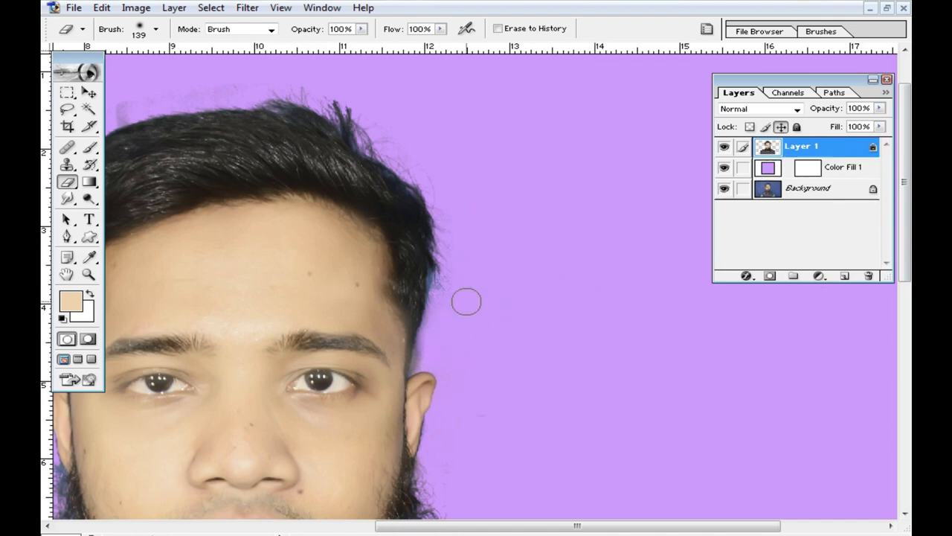
Erase the stray hairs and leftover haze around the top and sides of the hair on Layer 1.
left_click_drag(494, 215, 558, 256)
left_click_drag(404, 147, 442, 186)
mouse_move(350, 134)
left_mouse_down()
mouse_move(379, 132)
mouse_move(259, 144)
left_mouse_up()
left_click_drag(132, 183, 301, 114)
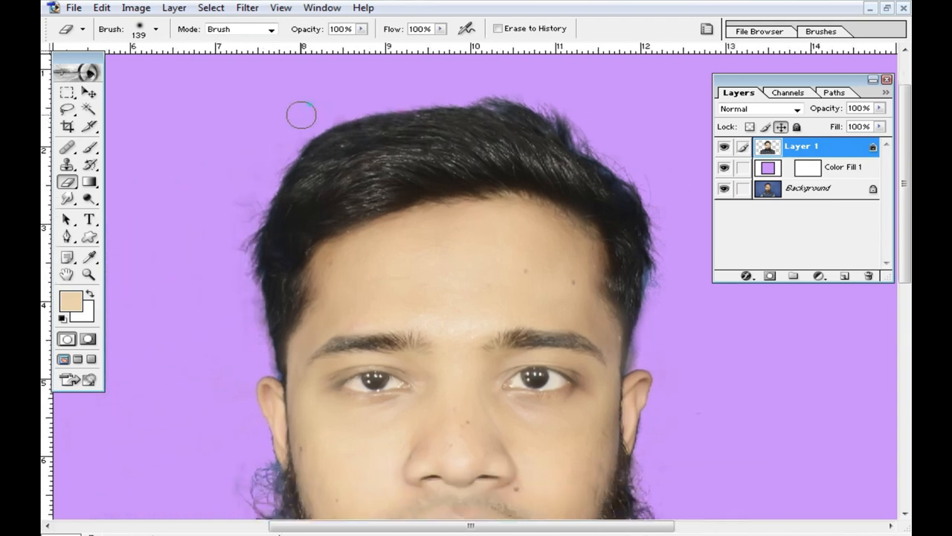
mouse_move(227, 230)
left_mouse_down()
mouse_move(240, 270)
mouse_move(236, 302)
left_mouse_up()
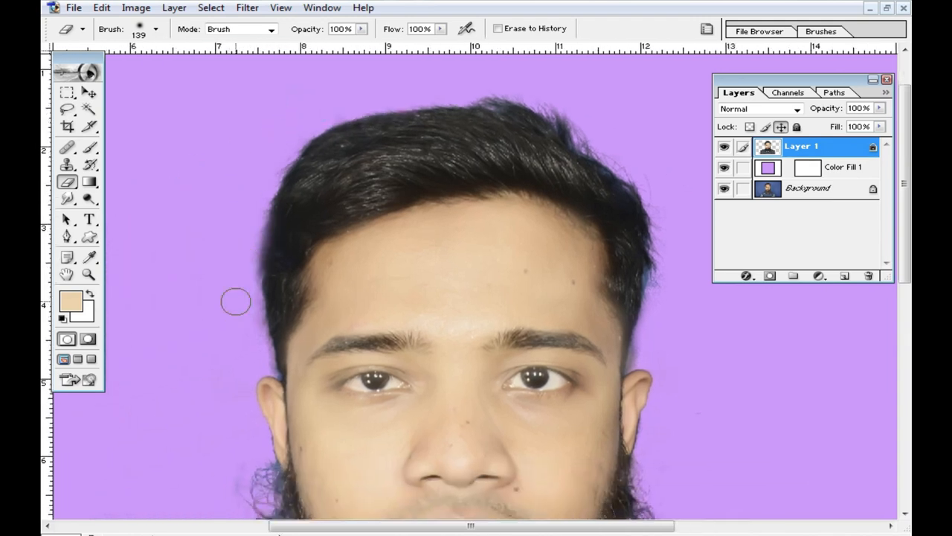
mouse_move(246, 425)
left_mouse_down()
mouse_move(221, 253)
mouse_move(227, 227)
left_mouse_up()
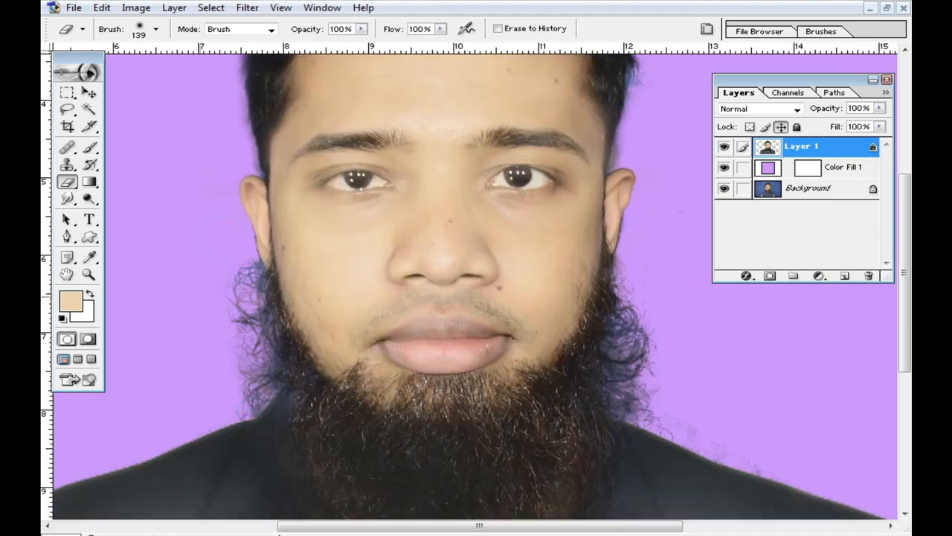
Erase the leftover background specks along both suit shoulders and beside the beard.
left_click_drag(752, 378, 646, 261)
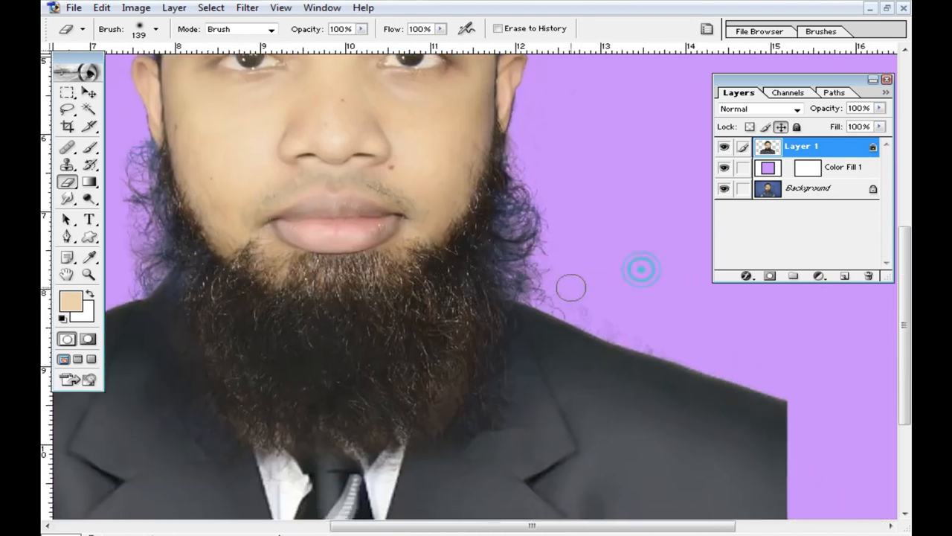
left_click_drag(625, 343, 865, 342)
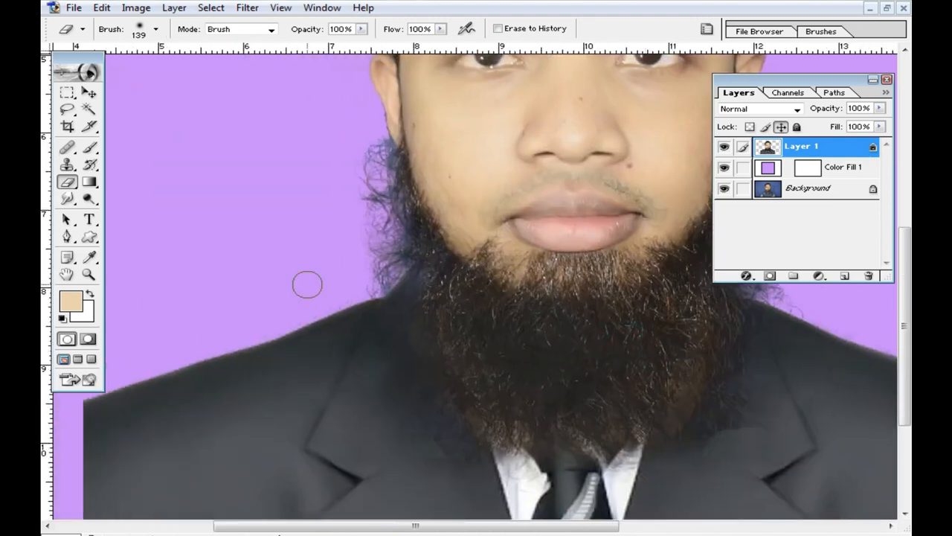
left_click_drag(327, 184, 211, 296)
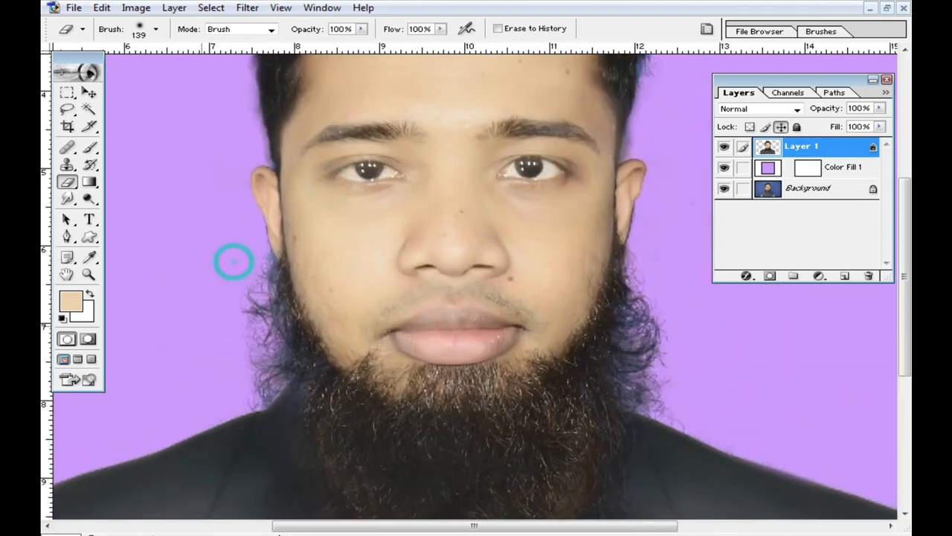
Crop the portrait to 1.6 x 2 in at 300 pixels/inch, centred on the head and suit without the leftover T-shirt edges.
key("ctrl+minus")
key("ctrl+minus")
key("ctrl+minus")
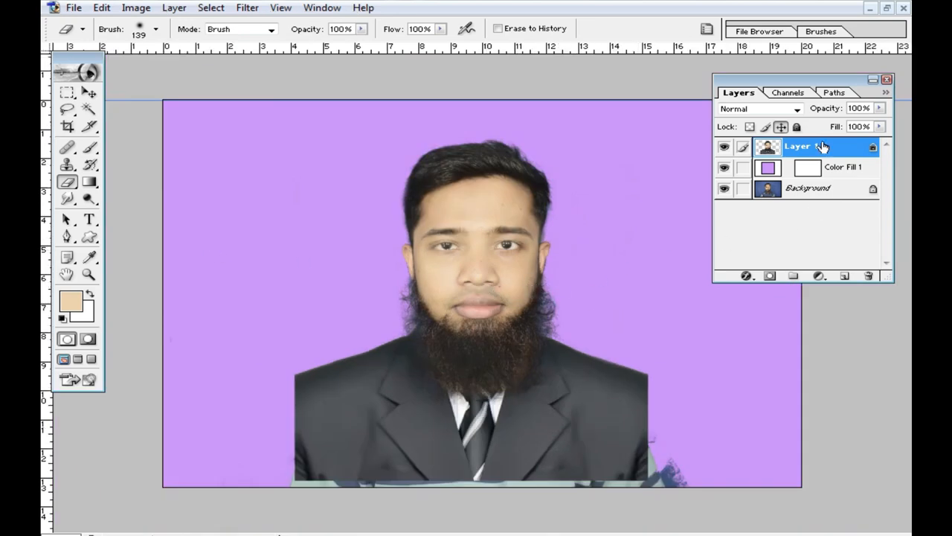
left_click(67, 126)
left_click(83, 29)
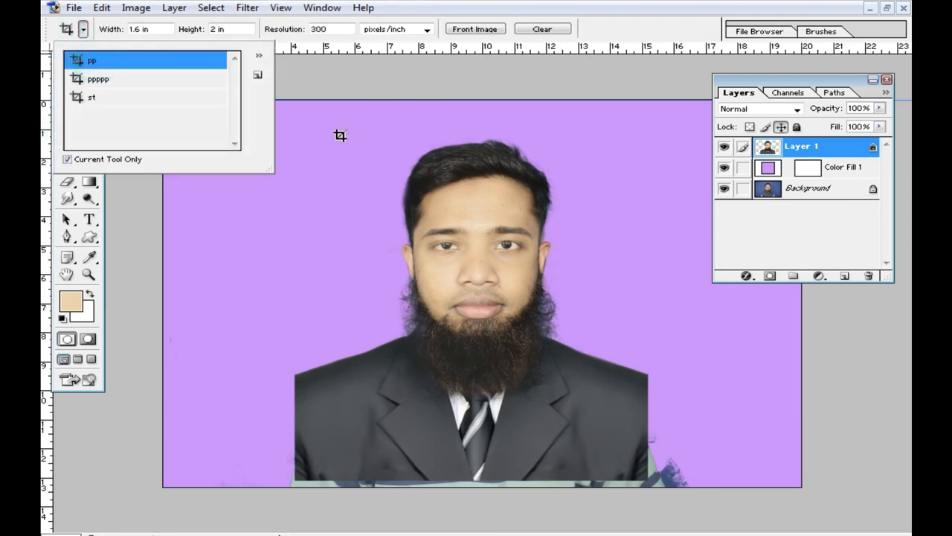
left_click_drag(322, 118, 686, 473)
left_click_drag(575, 395, 567, 397)
key("Return")
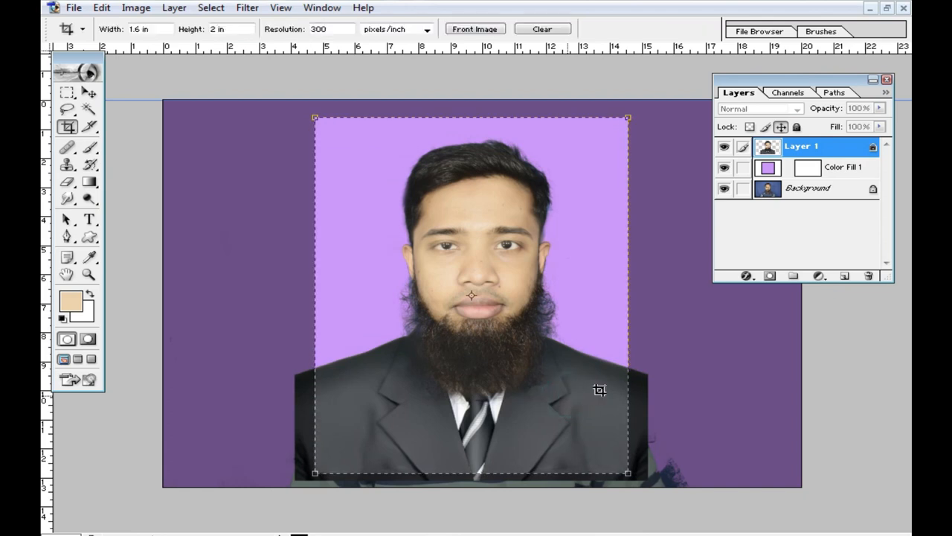
Compare the cropped original with the edited portrait by toggling Layer 1 and Color Fill 1, ending with both layers shown.
scroll(630, 387, "up", 8)
left_click(729, 147)
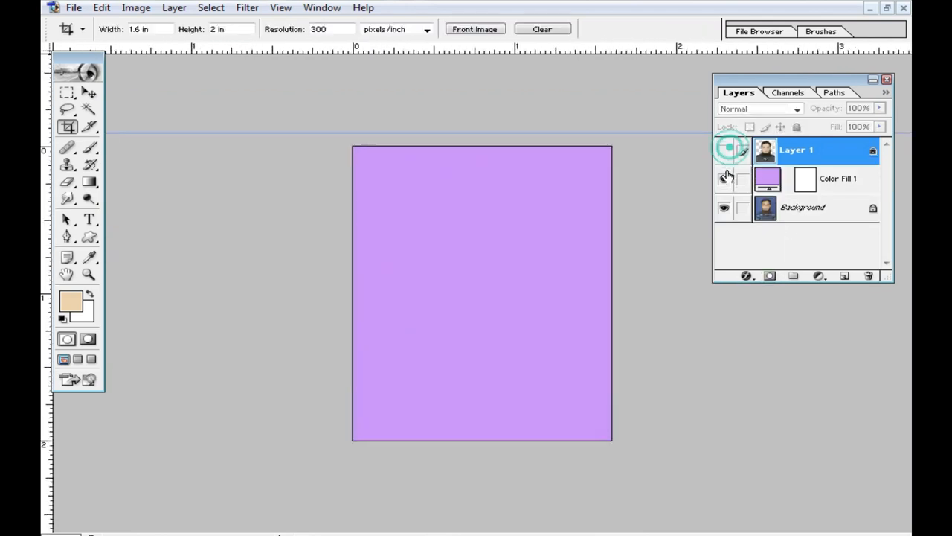
left_click(726, 178)
left_click(724, 152)
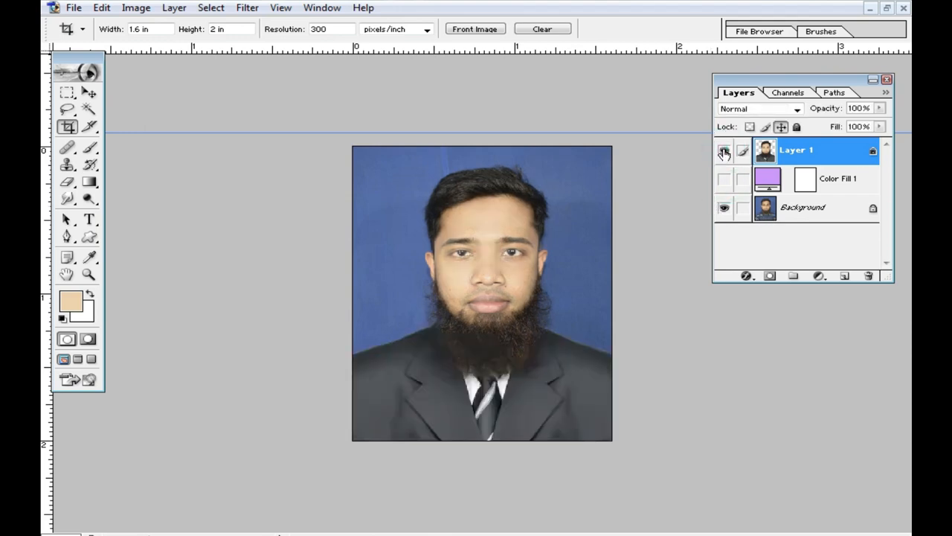
left_click(724, 151)
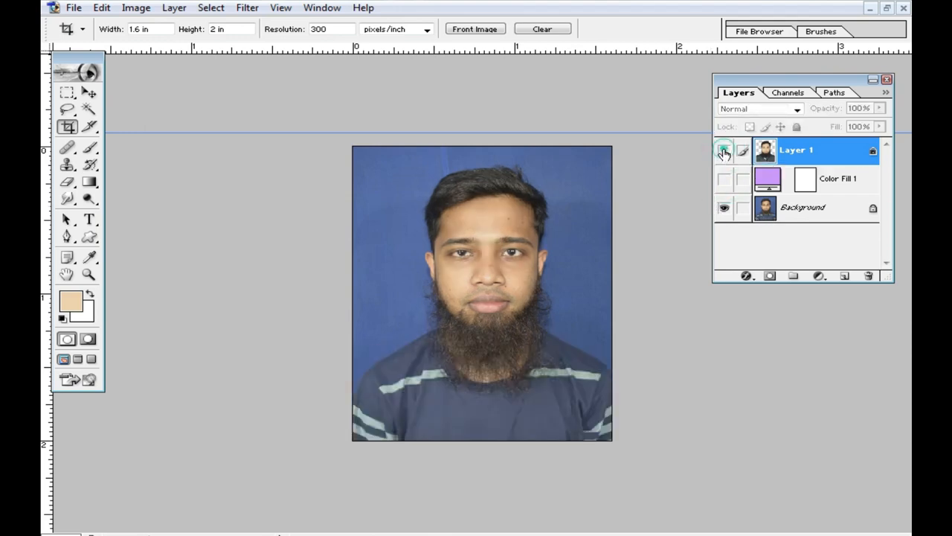
left_click(725, 152)
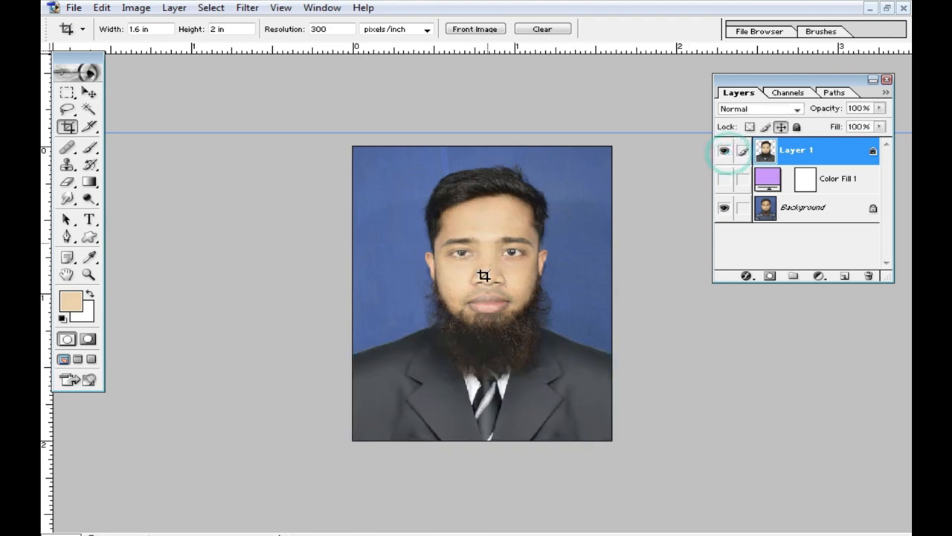
left_click(724, 180)
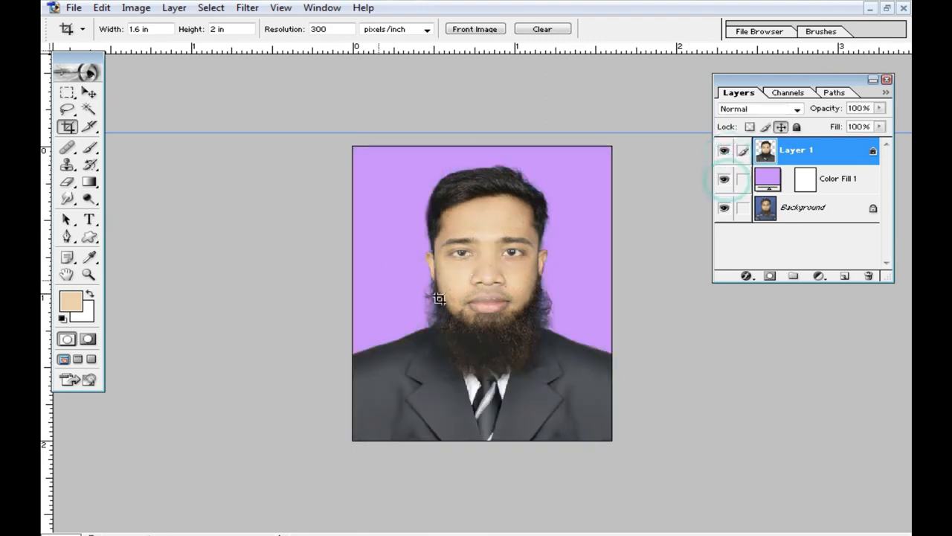
Restore the document to a floating window and reposition it with the portrait at 100% zoom.
left_click(546, 304, "ctrl")
left_click(585, 318, "ctrl")
left_click(886, 10)
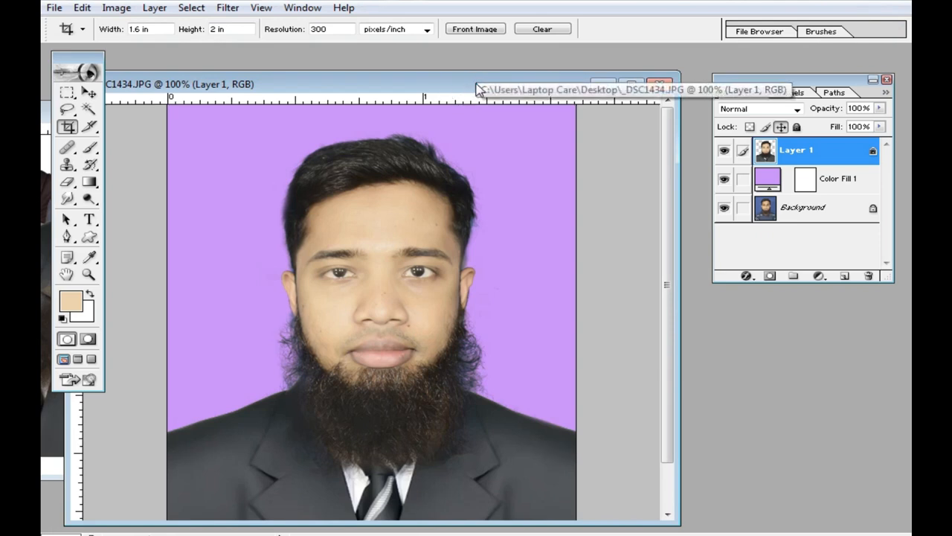
left_click_drag(435, 92, 470, 156)
left_click(470, 115)
left_click_drag(554, 178, 510, 87)
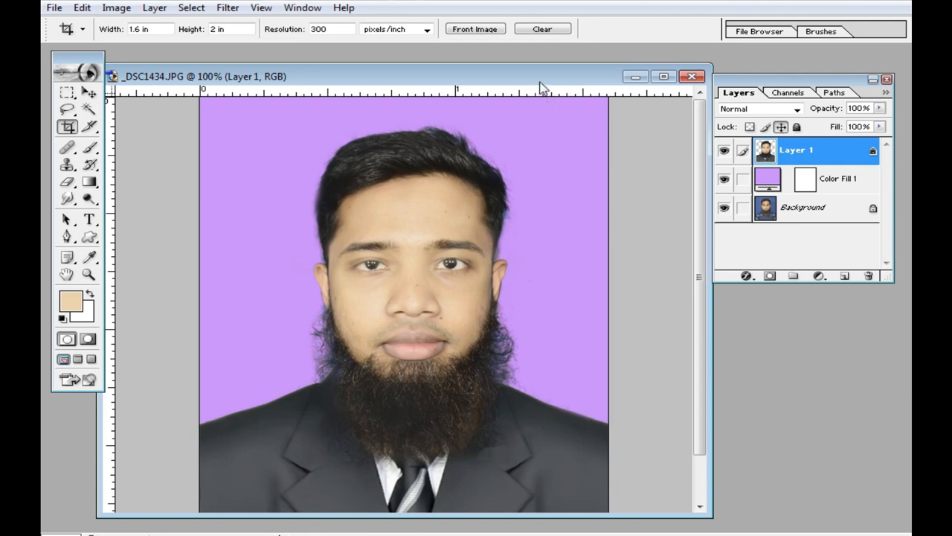
left_click_drag(541, 87, 545, 81)
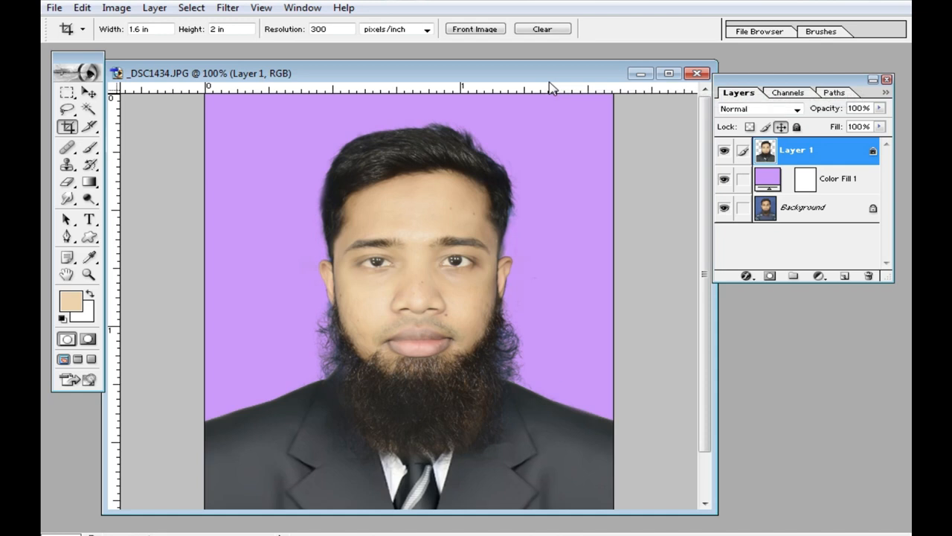
Save the portrait to the Desktop as a JPEG named yhtuiyt.
key("ctrl+shift+s")
type("yhtuiy")
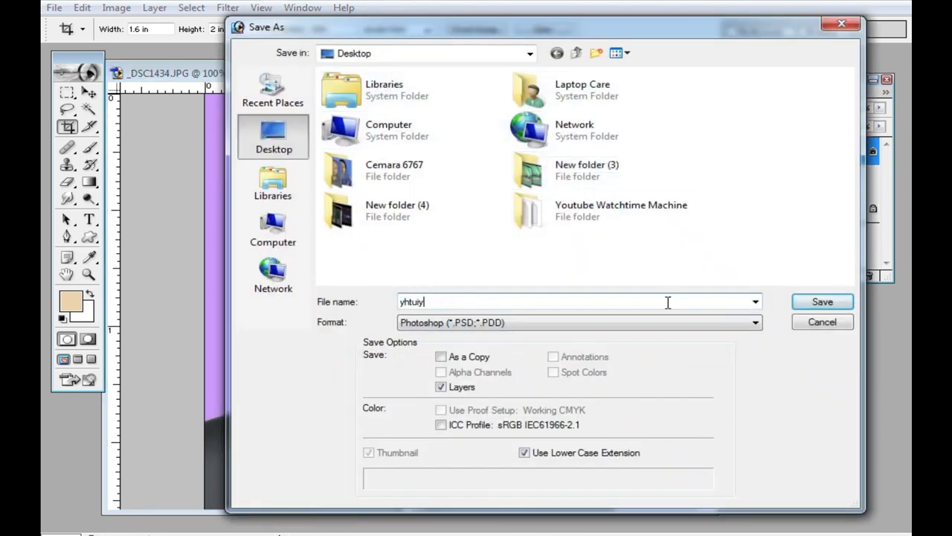
type("t")
left_click(648, 323)
left_click(514, 396)
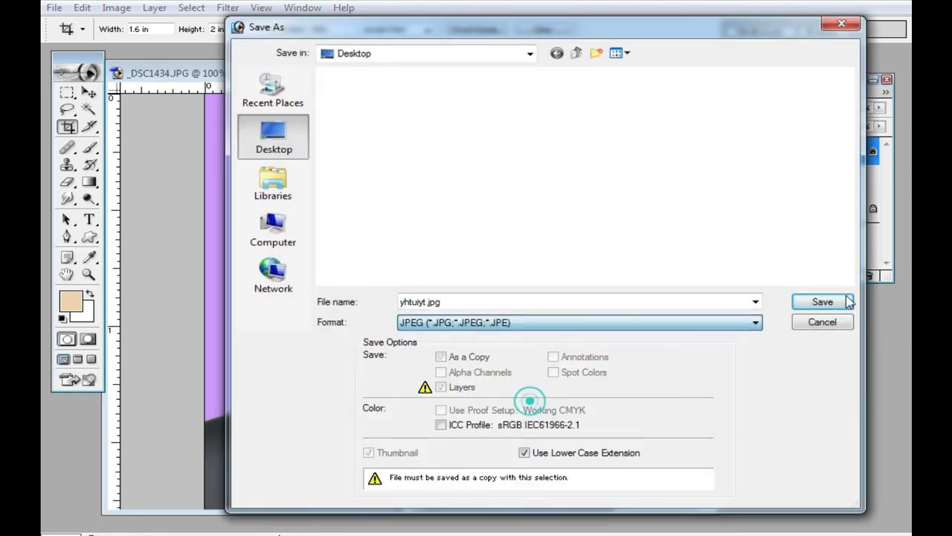